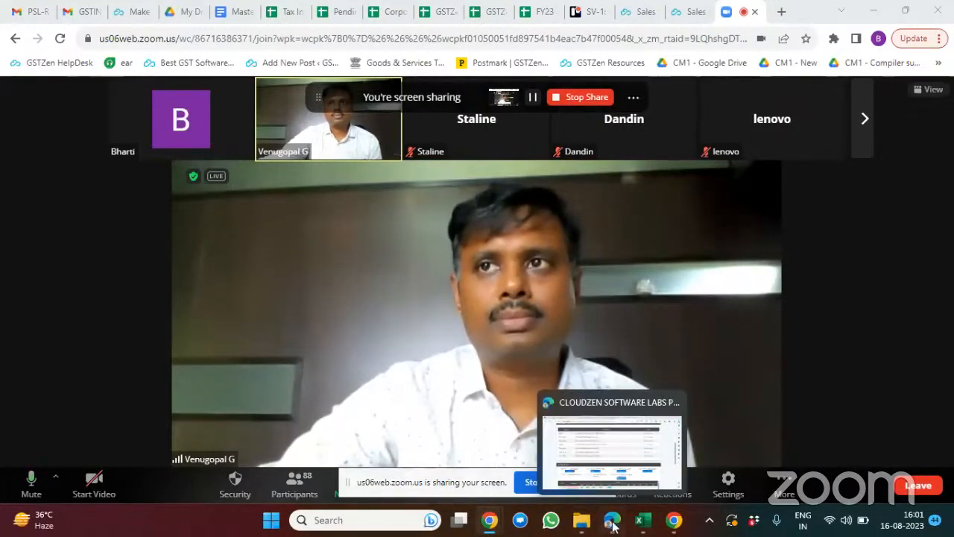
# Step: Switch to the GSTZen home page in Microsoft Edge and hide the screen-sharing notice over the managed GSTINs list
pyautogui.click(615, 477)
pyautogui.click(256, 9)
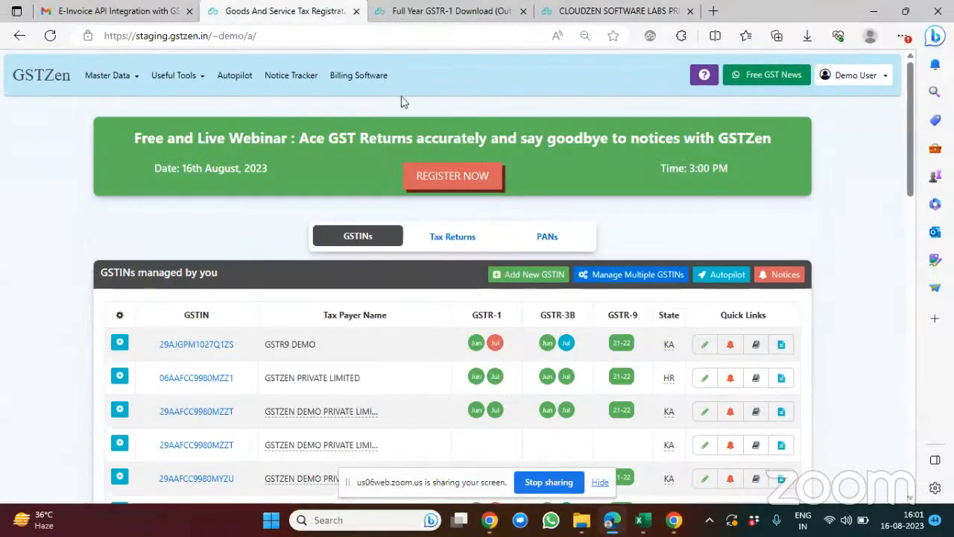
pyautogui.scroll(-3, 401, 96)
pyautogui.scroll(-1, 401, 102)
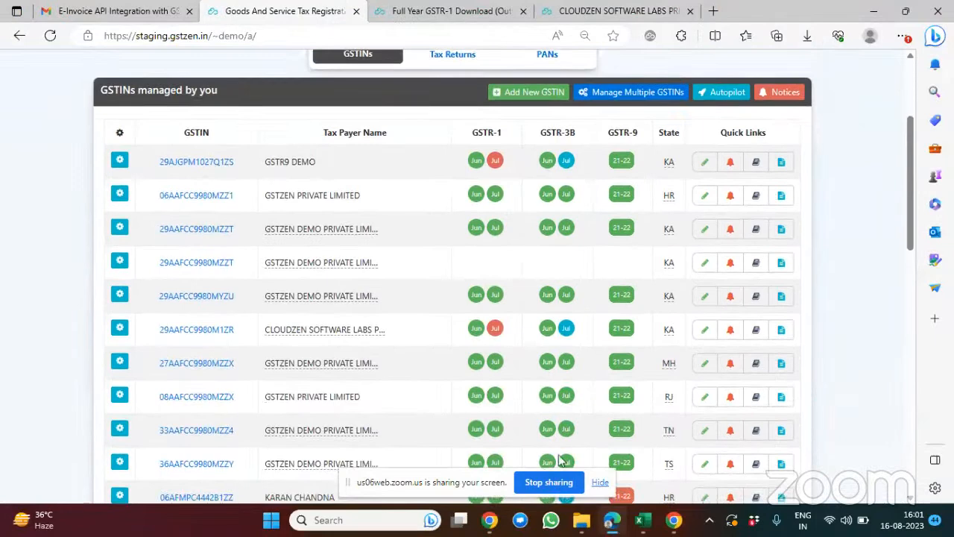
pyautogui.click(600, 483)
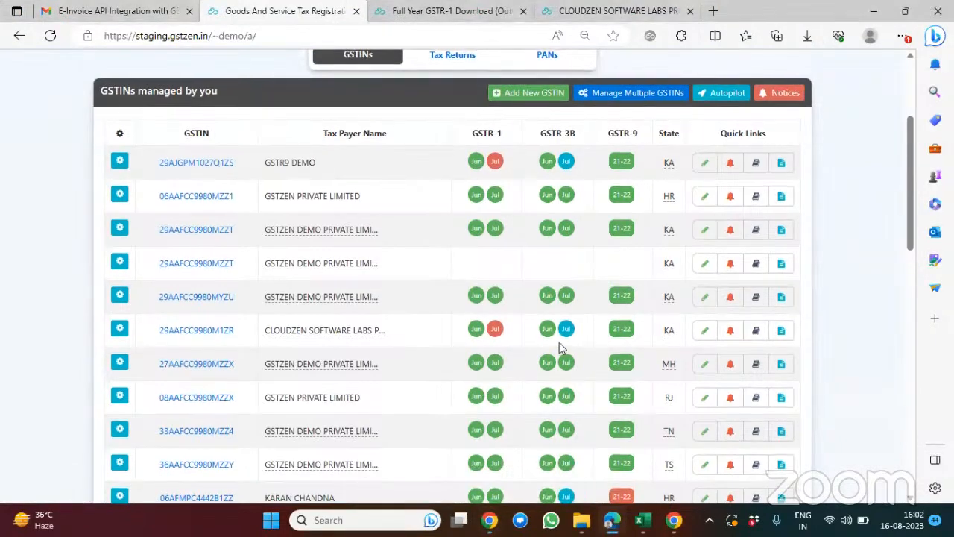
# Step: Examine the GSTR-1, GSTR-3B and GSTR-9 filing statuses in the list of managed GSTINs
pyautogui.scroll(3, 559, 347)
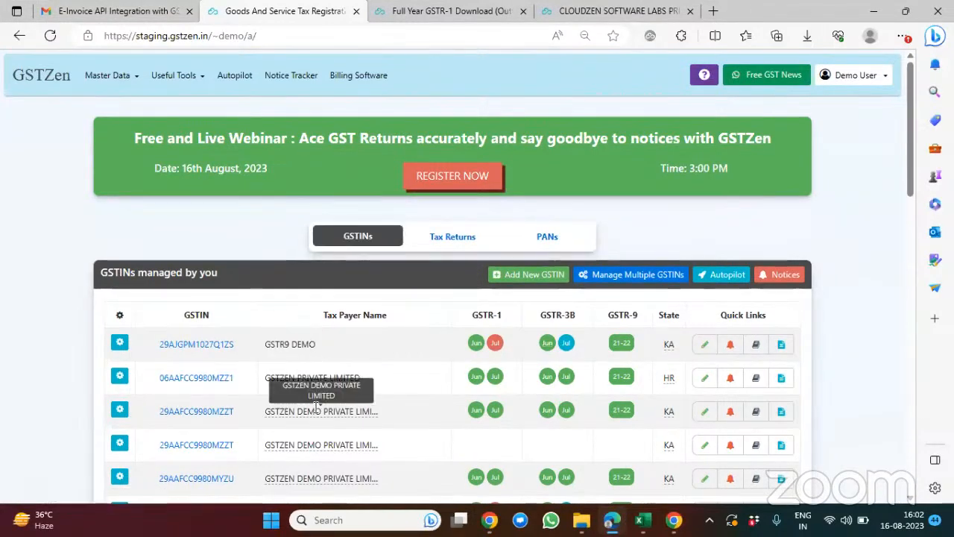
pyautogui.scroll(-3, 317, 406)
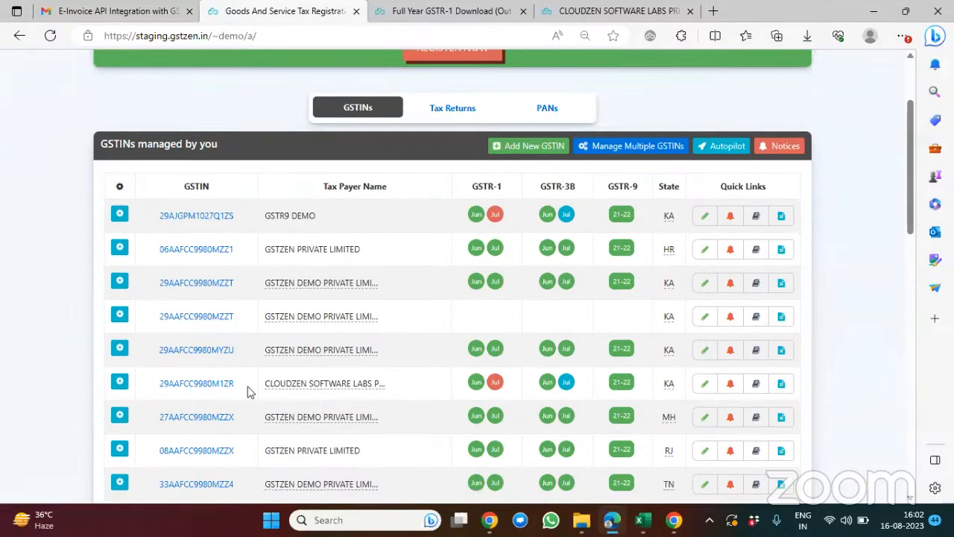
pyautogui.scroll(2, 156, 317)
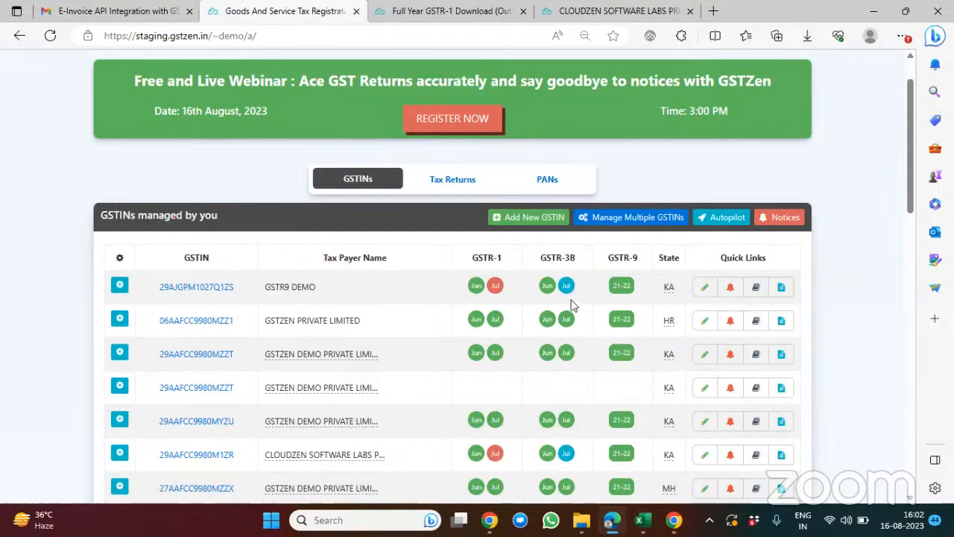
pyautogui.scroll(-1, 477, 366)
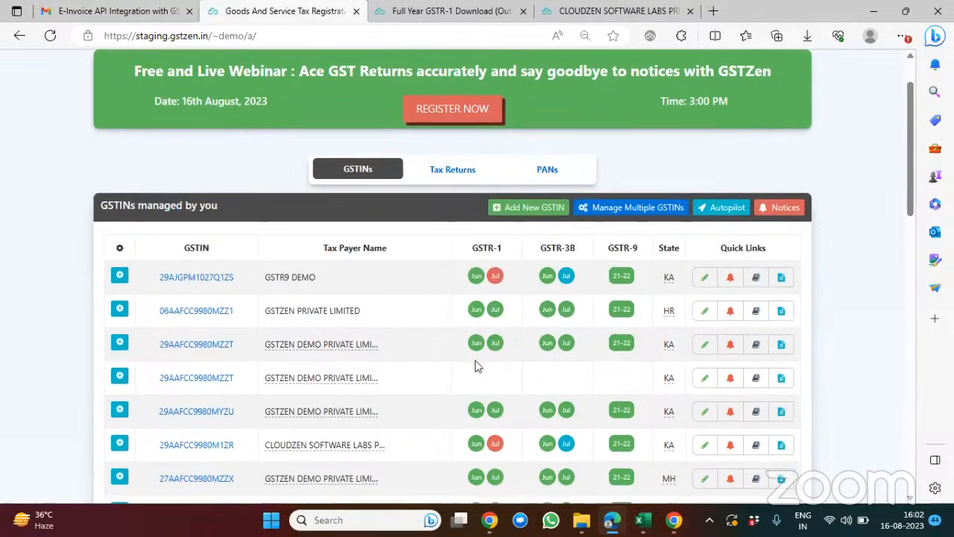
pyautogui.scroll(-1, 292, 412)
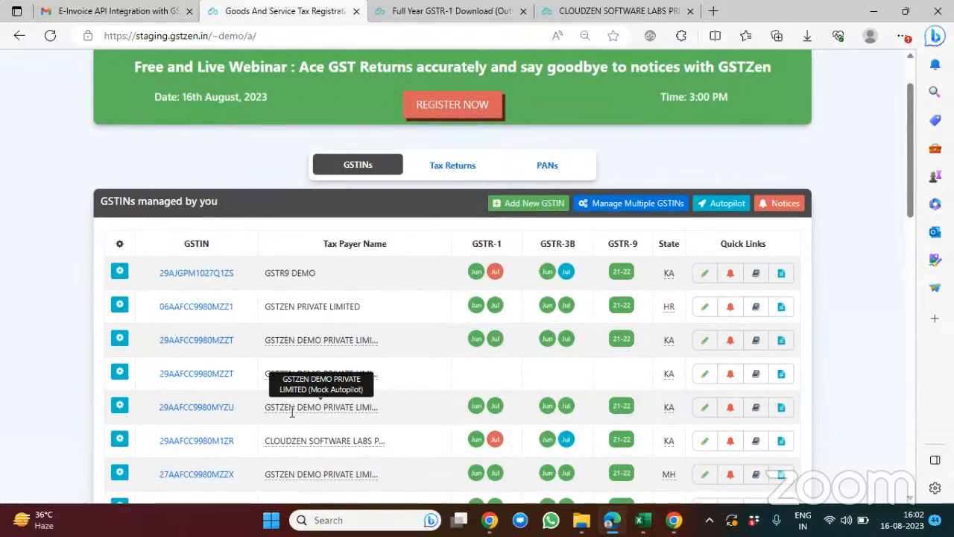
pyautogui.click(218, 441)
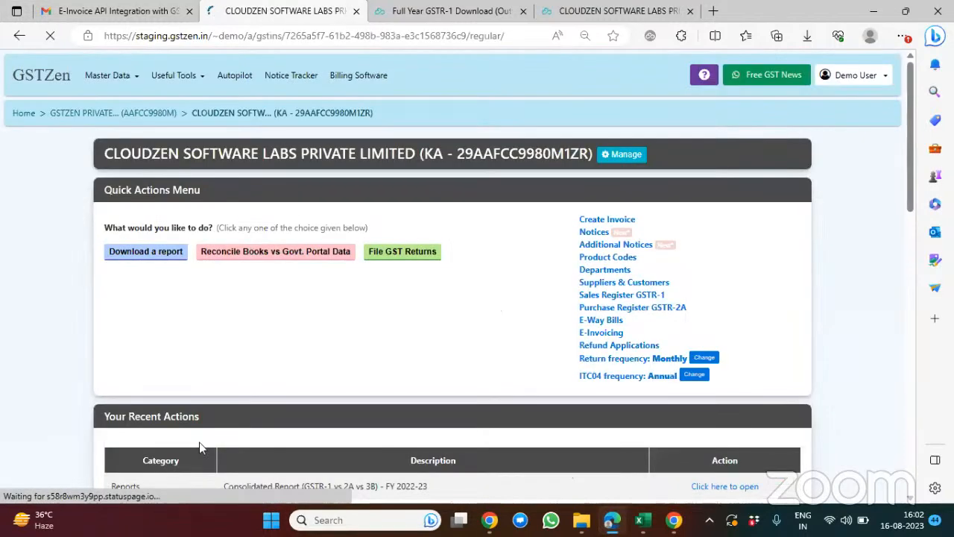
pyautogui.scroll(-1, 317, 325)
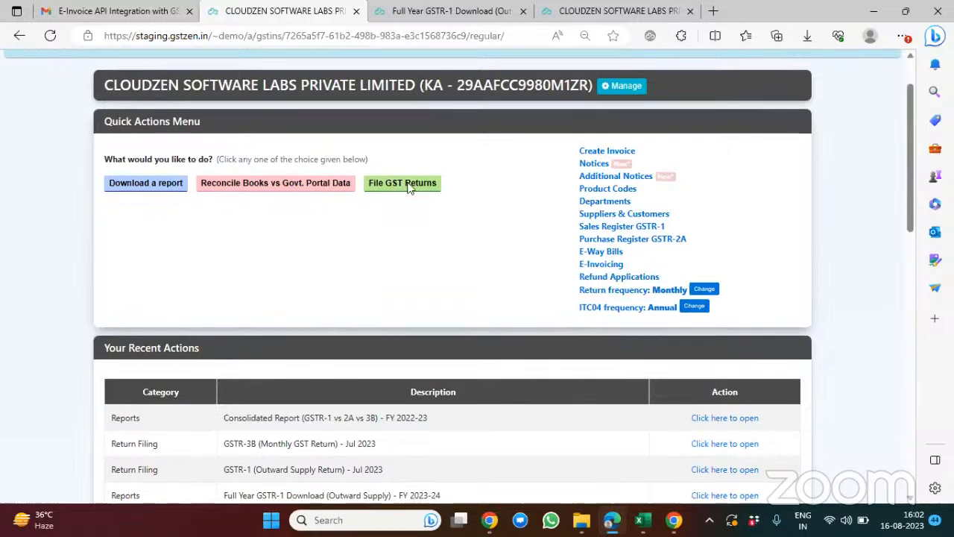
pyautogui.click(399, 182)
pyautogui.scroll(1, 160, 174)
pyautogui.scroll(1, 155, 173)
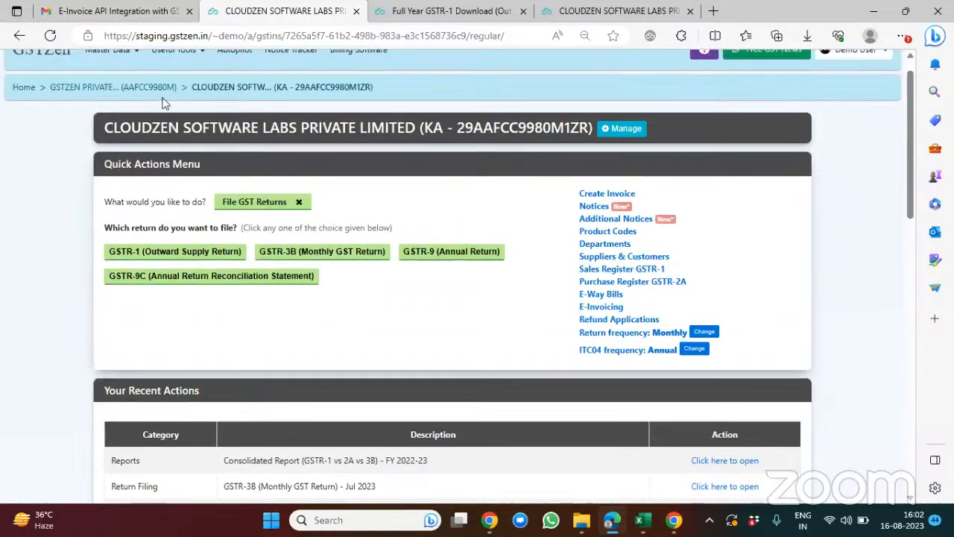
pyautogui.click(23, 88)
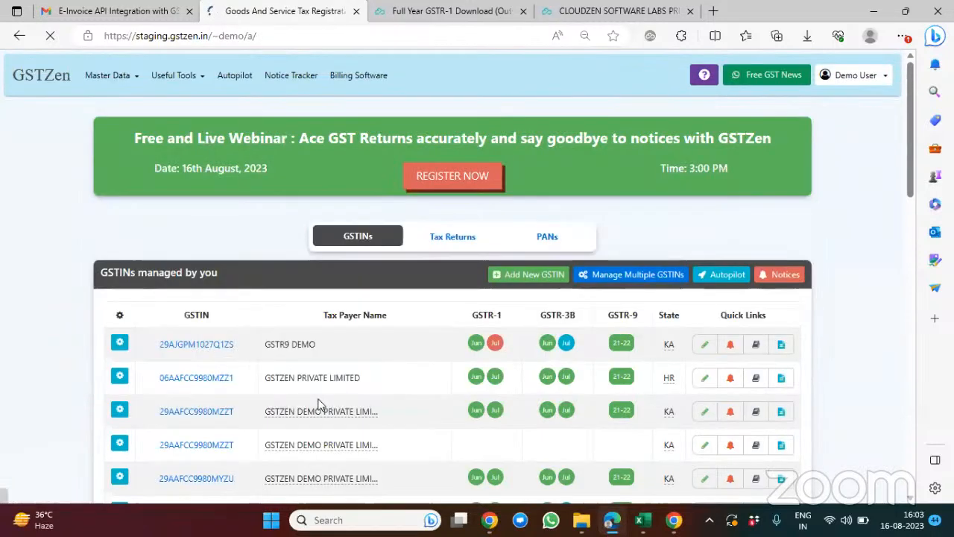
# Step: Open the Jul 2023 GSTR-1 (Outward Supply Return) filing for the first GSTZEN DEMO PRIVATE LIMITED entry in the list
pyautogui.scroll(-2, 319, 404)
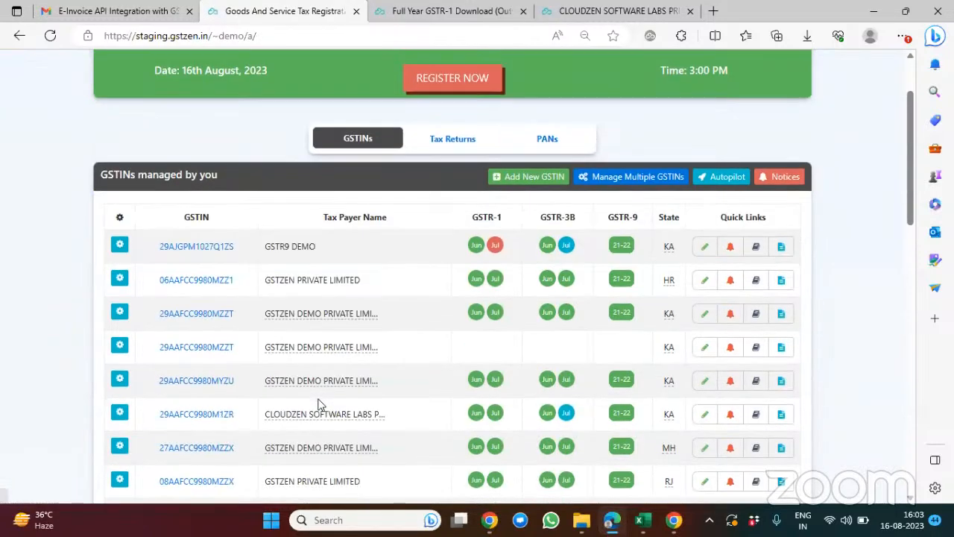
pyautogui.click(202, 316)
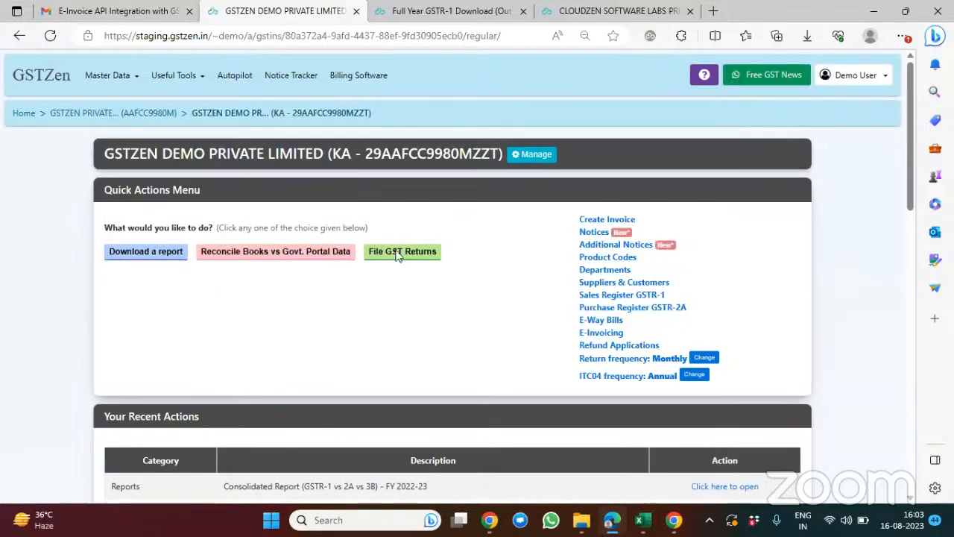
pyautogui.click(396, 253)
pyautogui.click(183, 303)
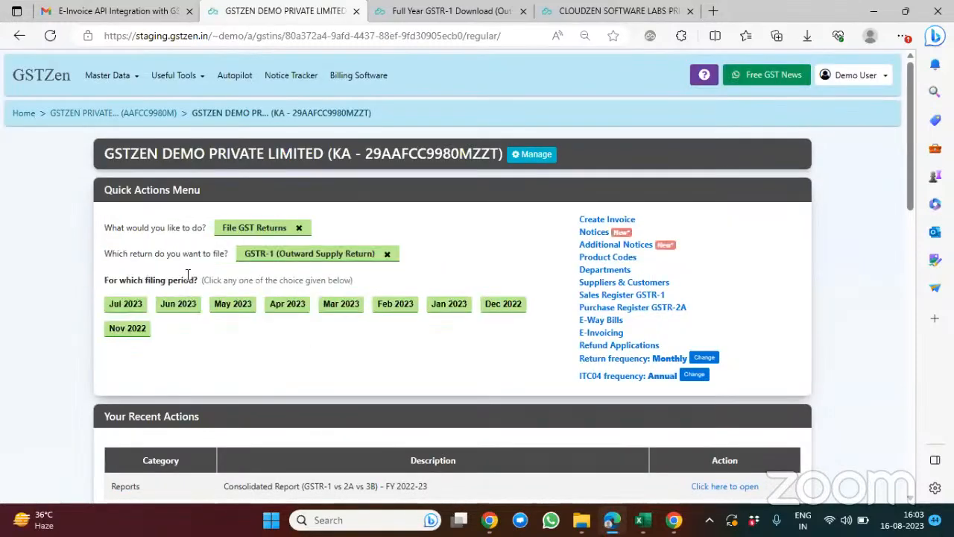
pyautogui.click(119, 305)
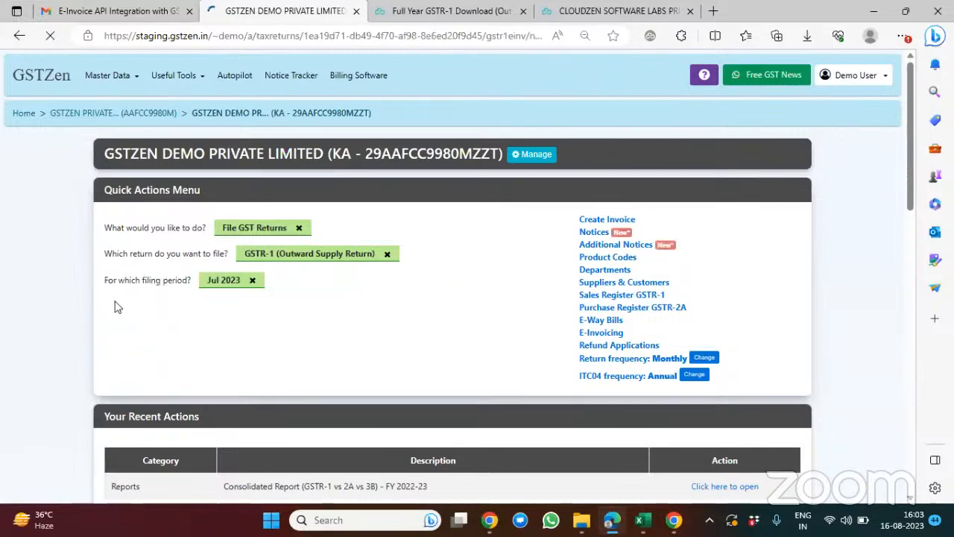
# Step: Download the autopopulated E-Invoice details for the GSTR-1 from the Govt. Portal
pyautogui.scroll(-2, 410, 302)
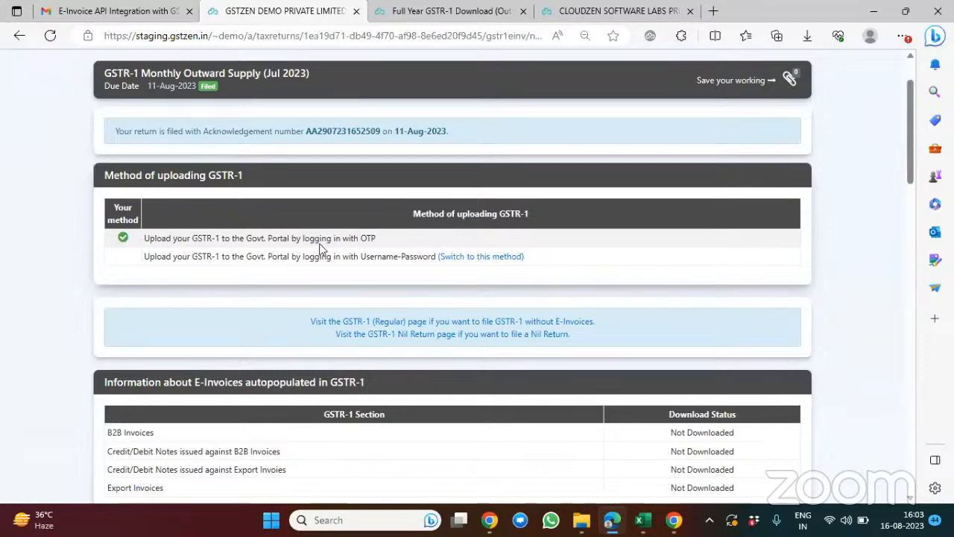
pyautogui.scroll(-3, 321, 248)
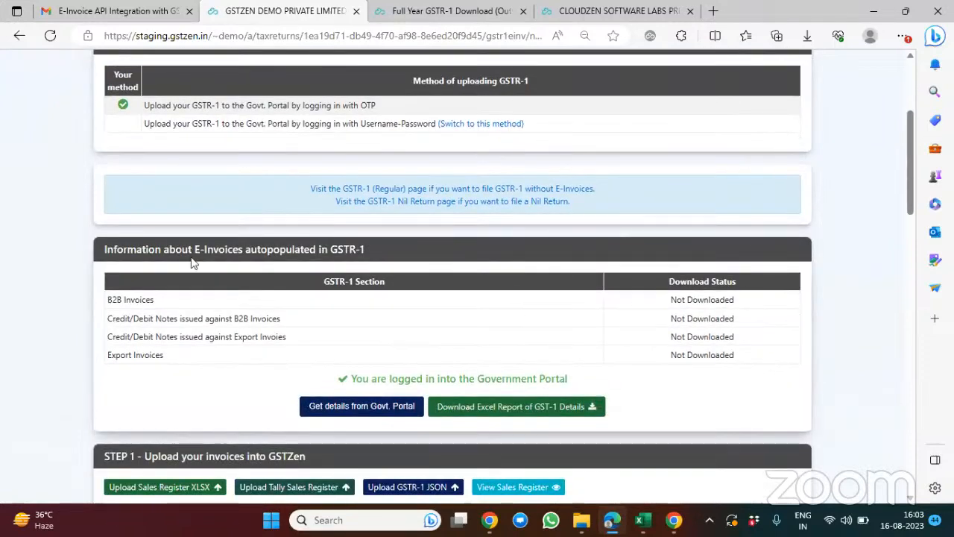
pyautogui.scroll(-2, 192, 262)
pyautogui.moveTo(99, 171); pyautogui.dragTo(374, 173)
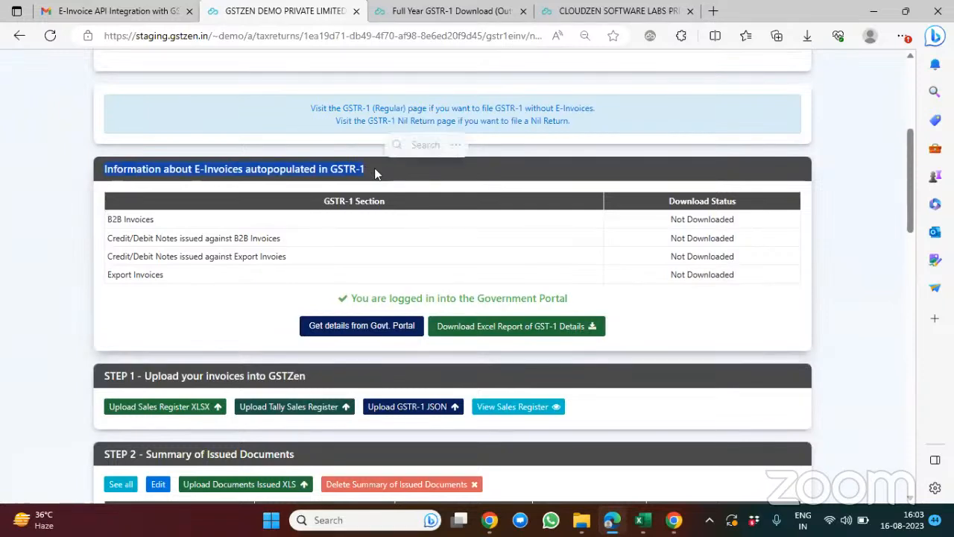
pyautogui.scroll(-2, 365, 209)
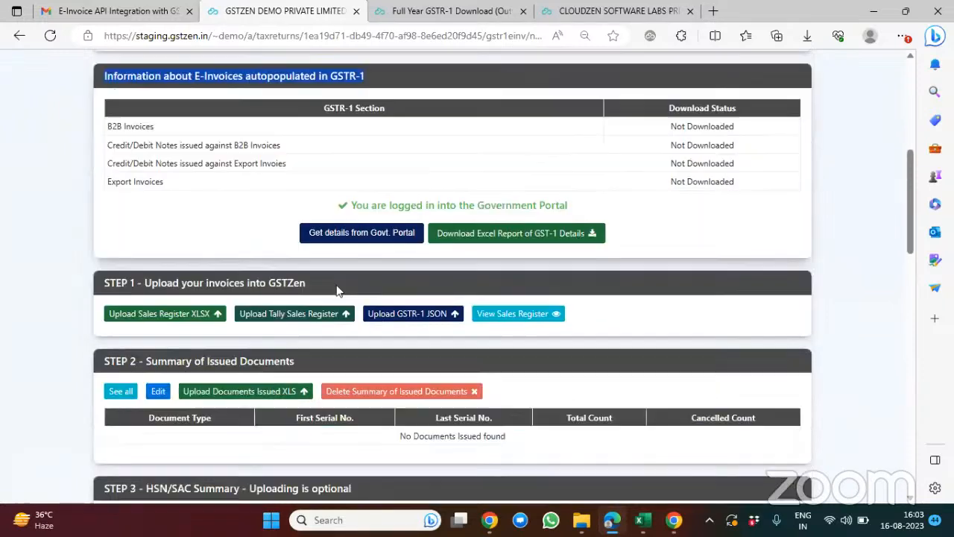
pyautogui.click(347, 240)
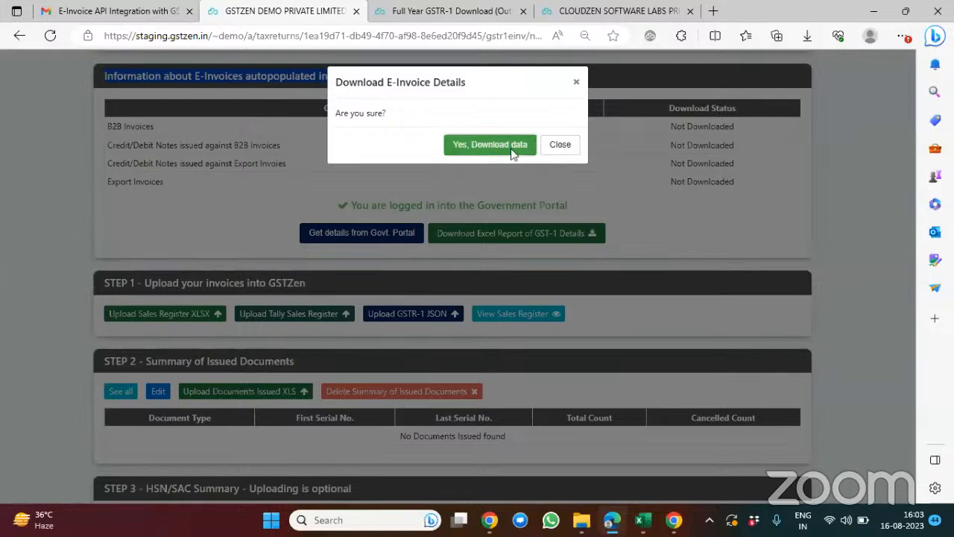
pyautogui.click(489, 144)
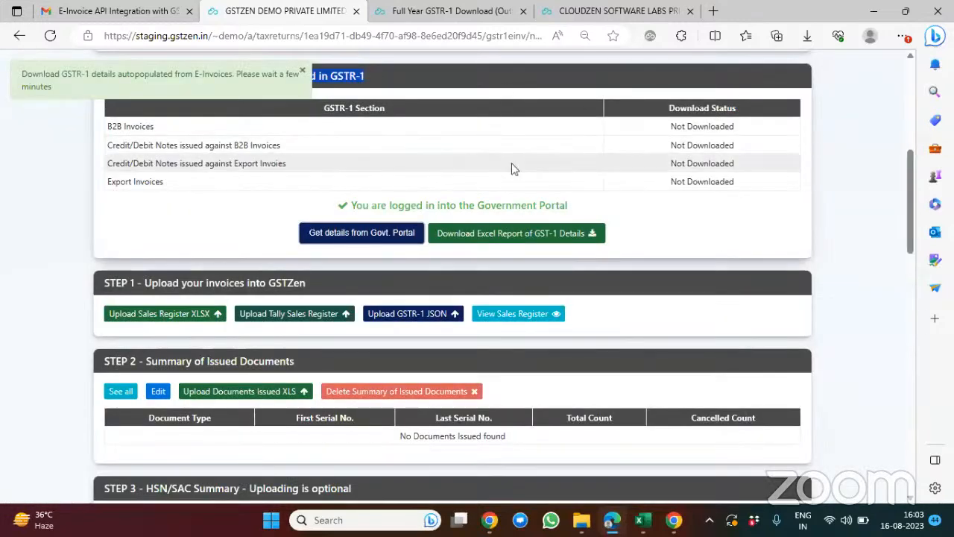
# Step: Start the Sales Register XLSX upload of Step 1 and attach the Sales invoices file from Downloads
pyautogui.scroll(-1, 518, 186)
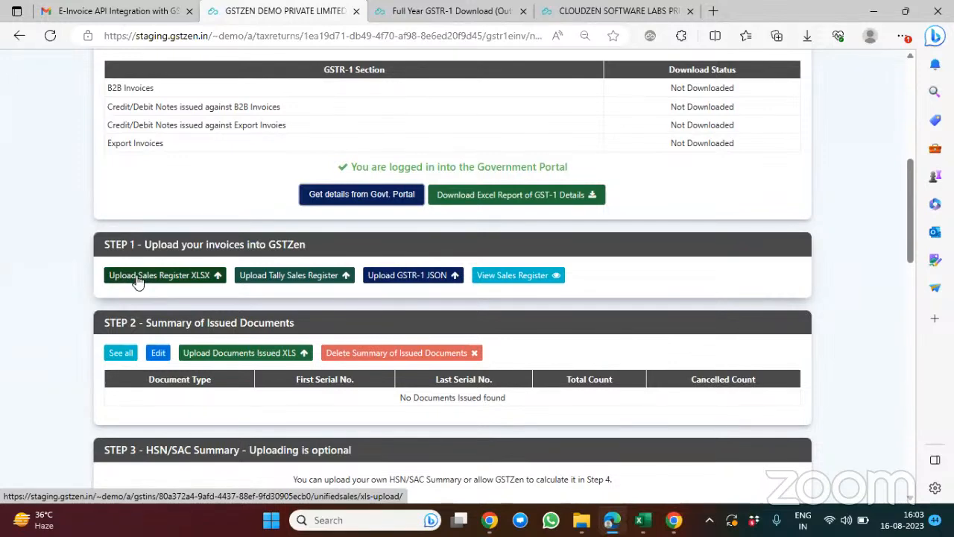
pyautogui.click(137, 280)
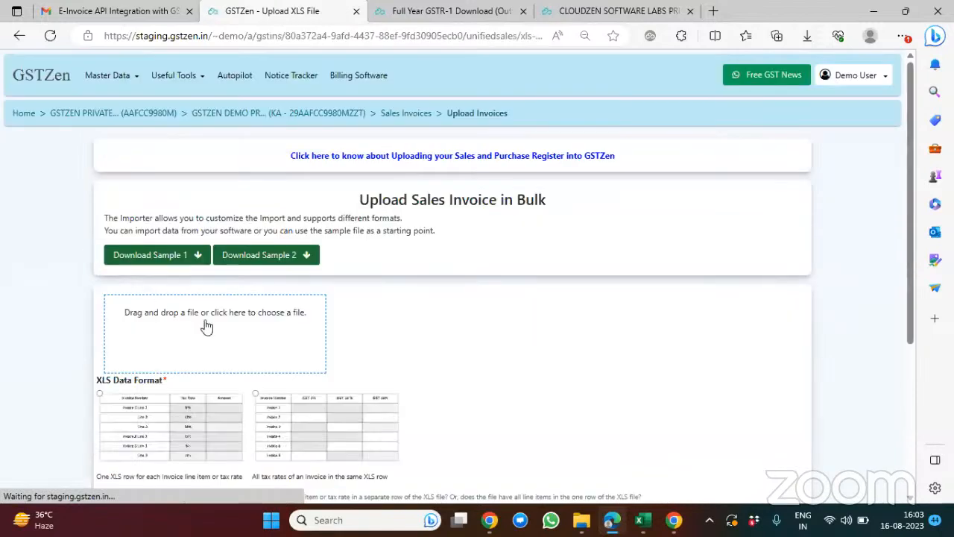
pyautogui.click(206, 327)
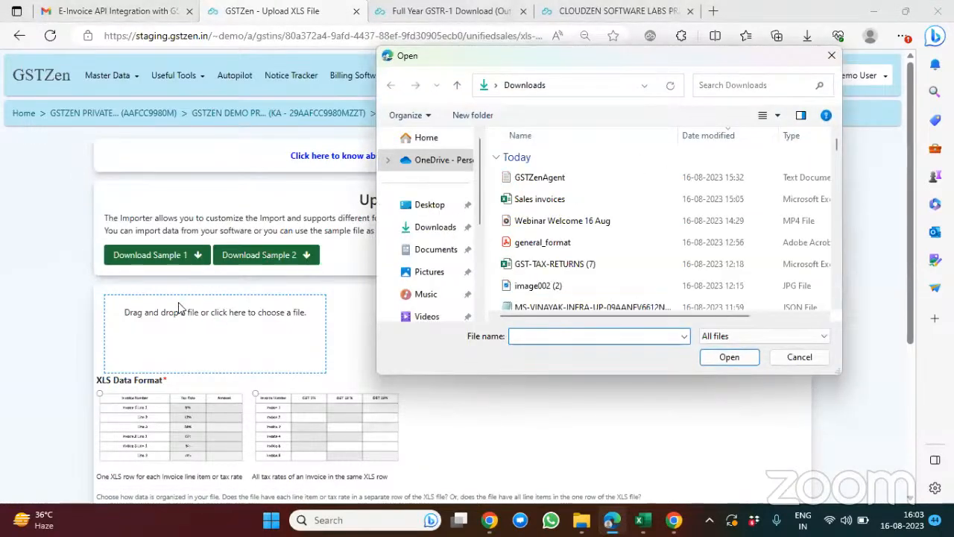
pyautogui.doubleClick(542, 199)
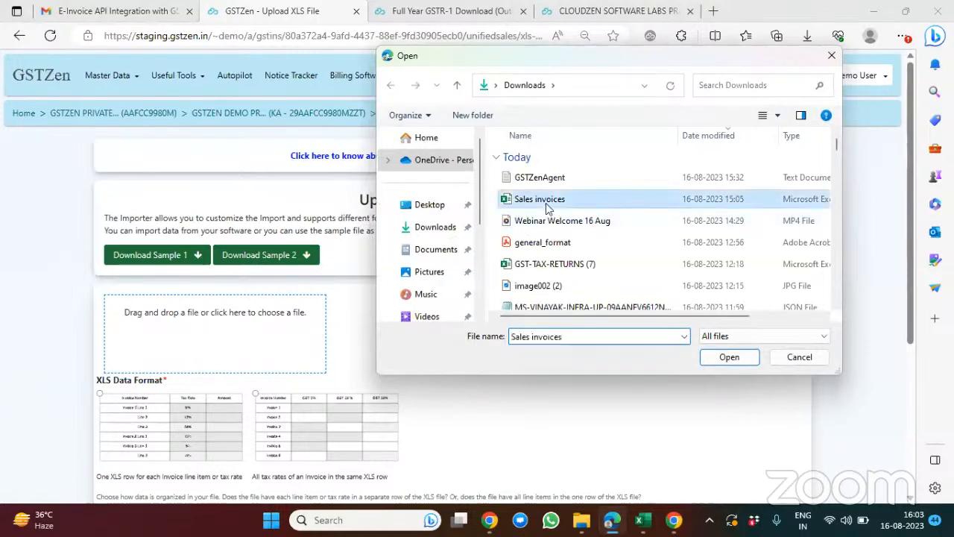
pyautogui.scroll(-2, 427, 363)
# Step: Switch to Excel and examine how the invoice rows are organized in the Karnataka sheet of the Sales invoices workbook
pyautogui.moveTo(655, 528)
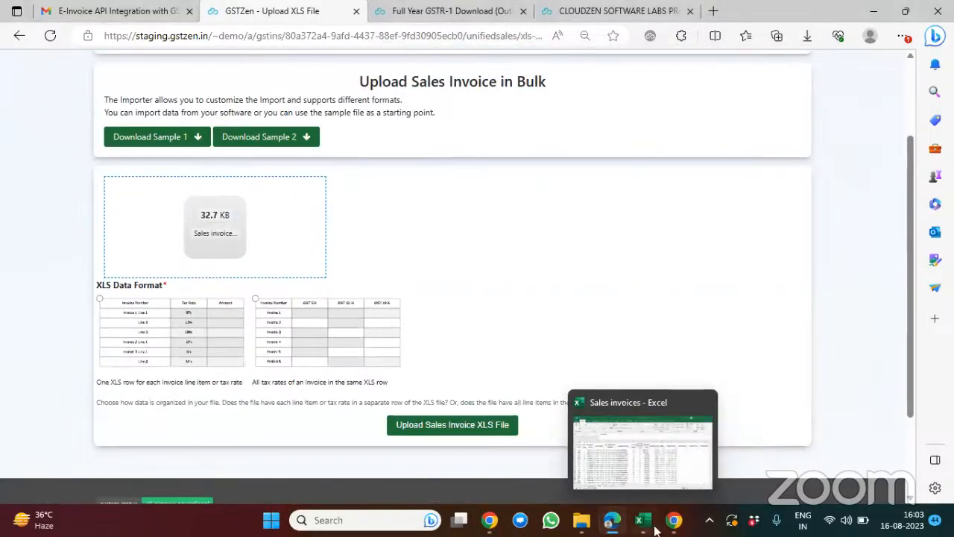
pyautogui.click(653, 490)
pyautogui.scroll(-2, 369, 356)
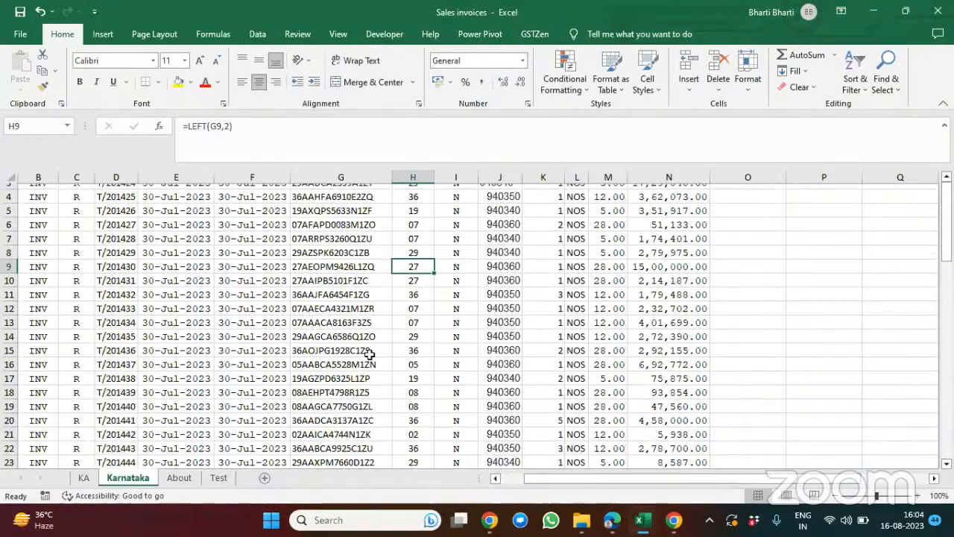
pyautogui.scroll(-4, 369, 357)
pyautogui.scroll(6, 373, 357)
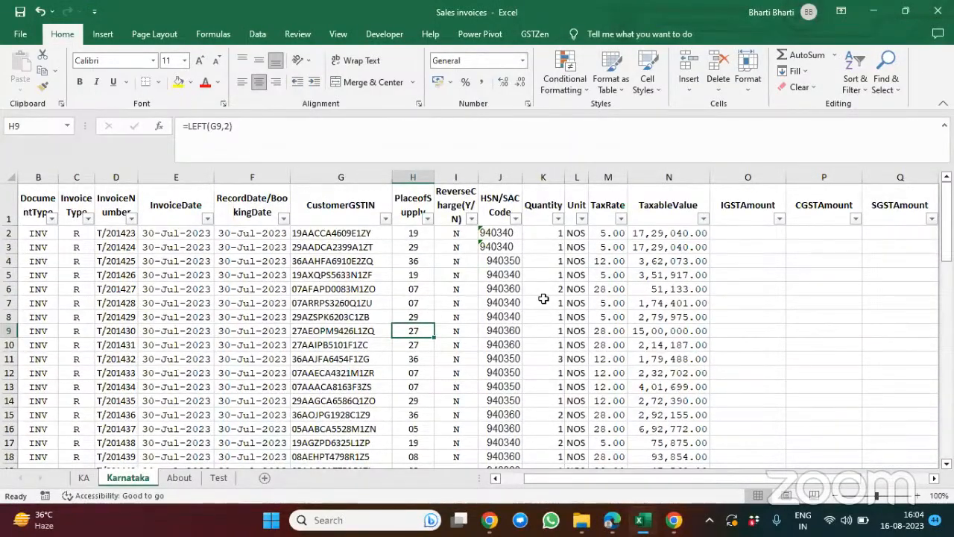
# Step: Back in Edge, upload the Sales invoices file with one XLS row per invoice line item or tax rate, importing the Karnataka sheet
pyautogui.moveTo(605, 514)
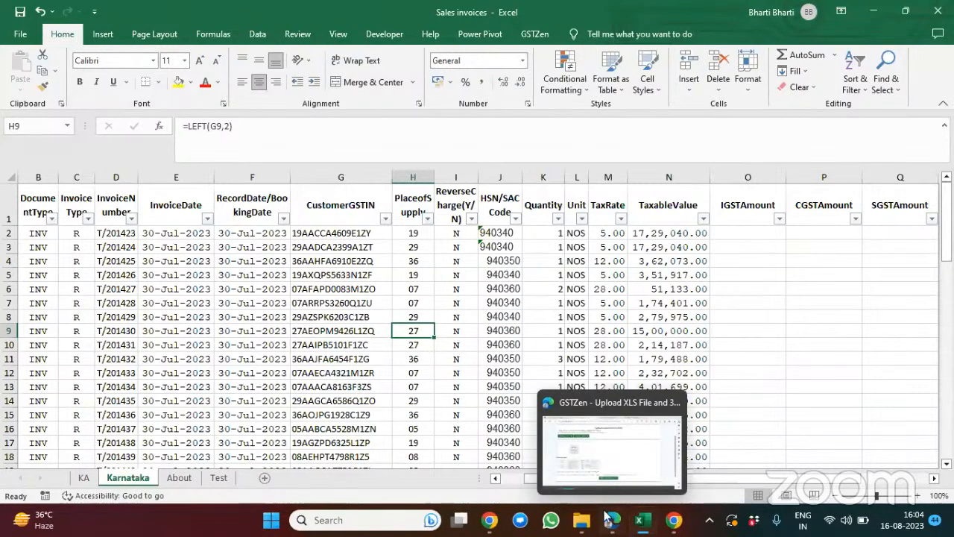
pyautogui.click(616, 471)
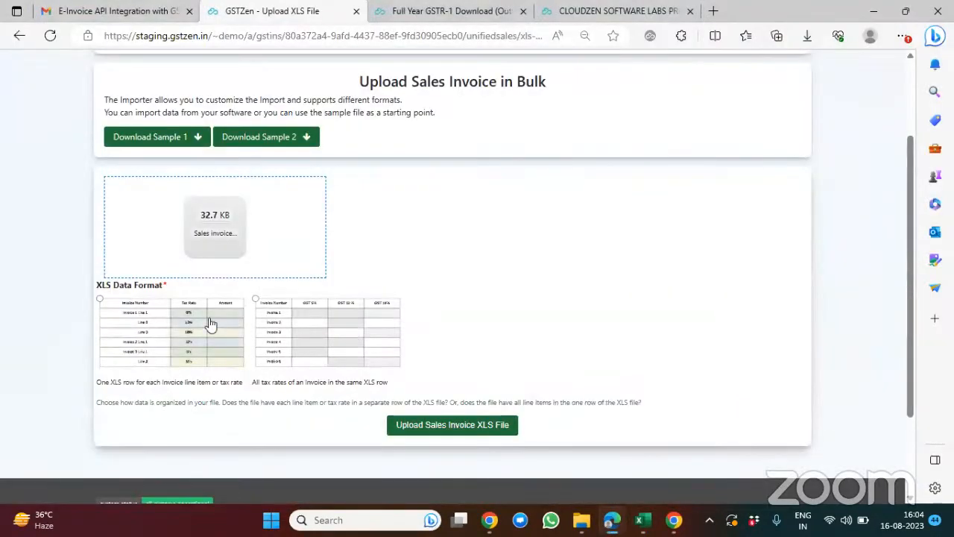
pyautogui.click(211, 324)
pyautogui.click(441, 424)
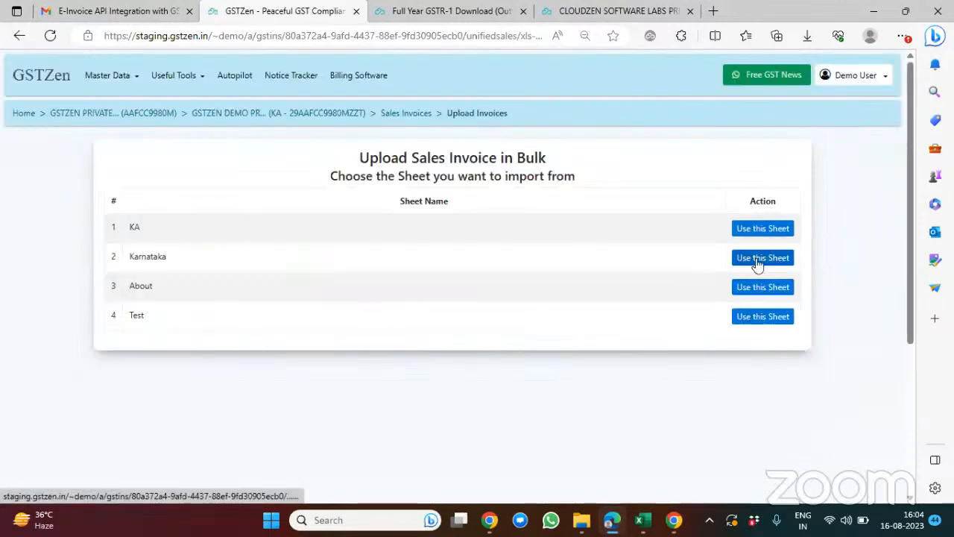
pyautogui.click(763, 258)
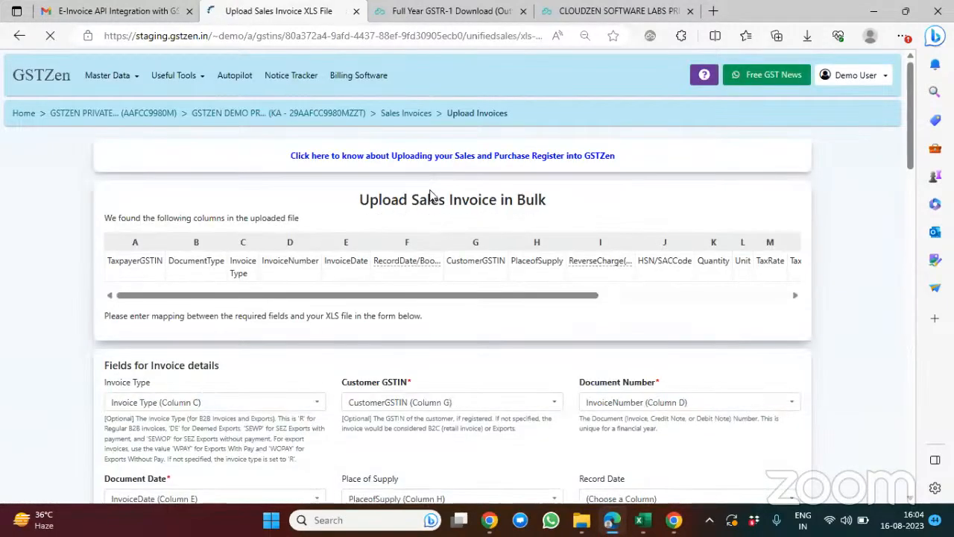
# Step: Review how the uploaded file's columns are mapped to the invoice, export and line item fields
pyautogui.scroll(-2, 433, 197)
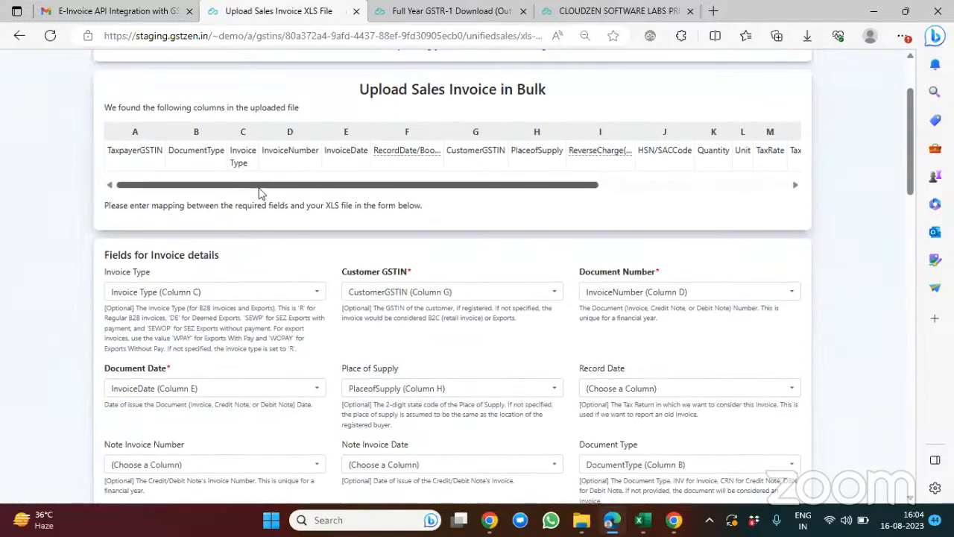
pyautogui.moveTo(259, 193); pyautogui.dragTo(442, 192)
pyautogui.scroll(-2, 235, 242)
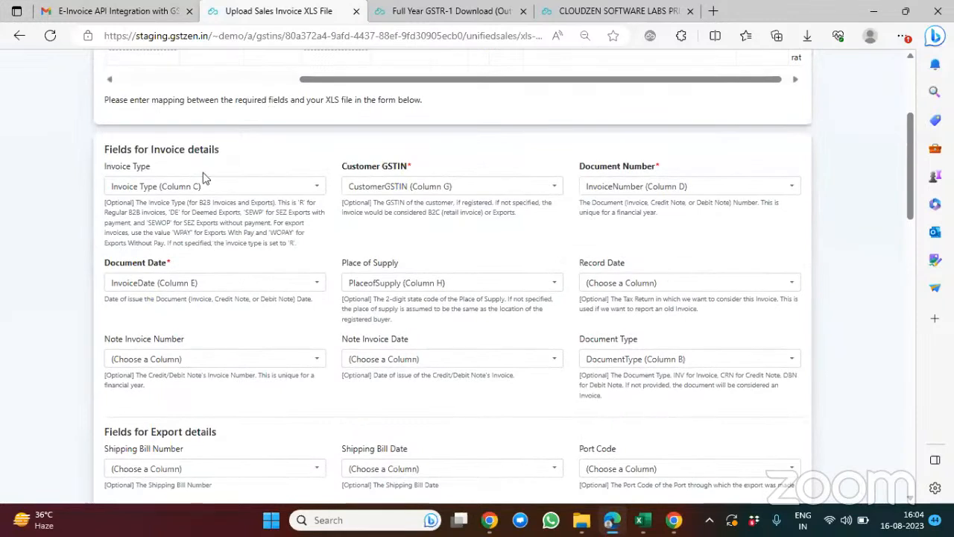
pyautogui.scroll(-1, 262, 232)
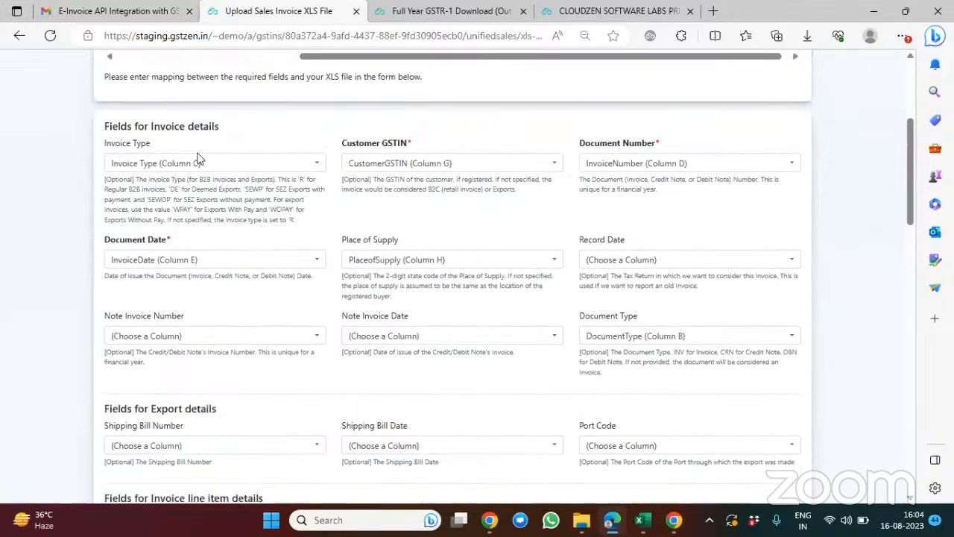
pyautogui.scroll(-1, 350, 173)
pyautogui.scroll(-1, 350, 173)
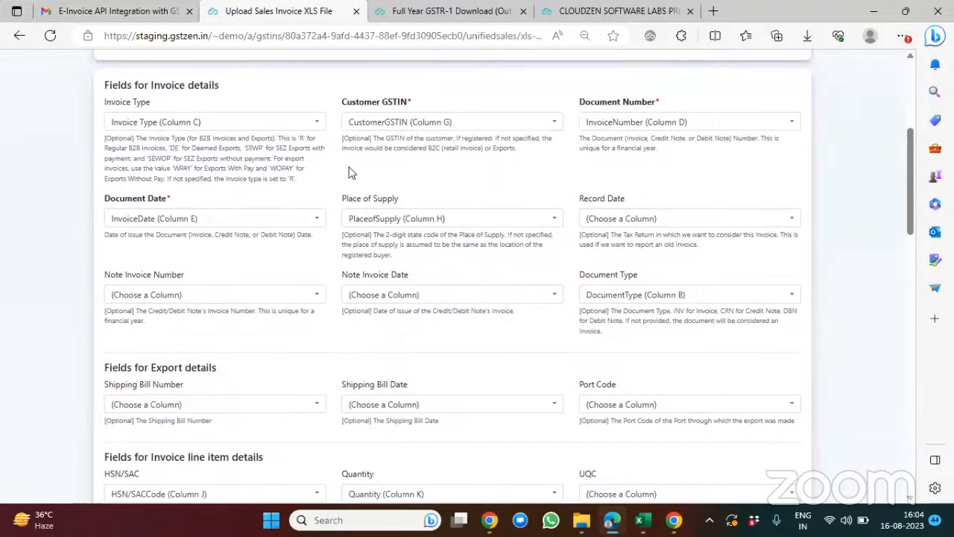
pyautogui.scroll(-2, 436, 207)
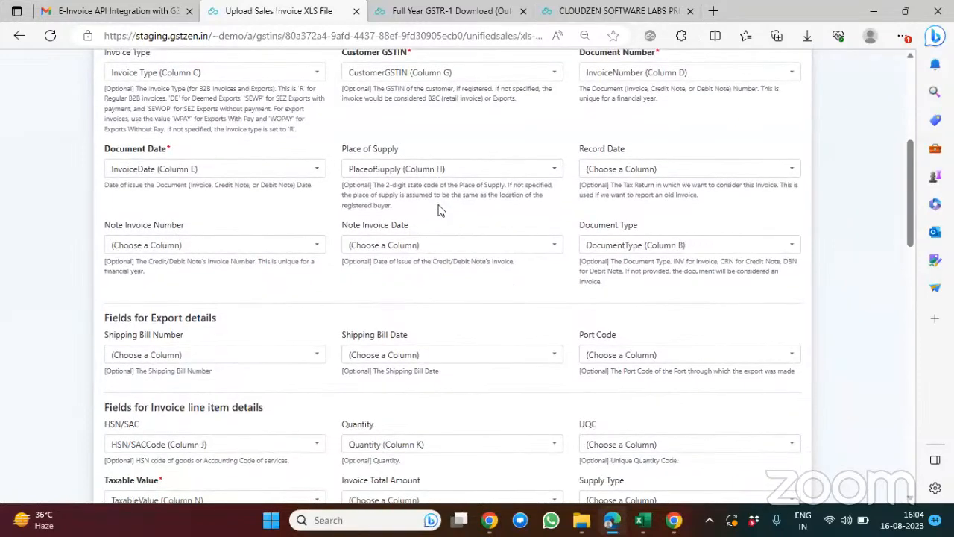
pyautogui.scroll(-5, 438, 211)
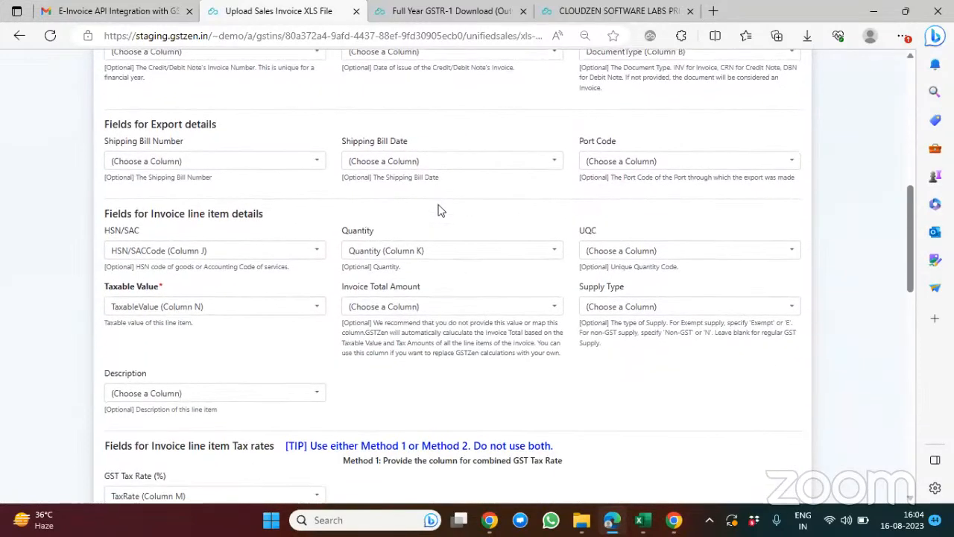
# Step: Map the UQC field of the invoice line item details to Unit (Column L)
pyautogui.scroll(-1, 439, 211)
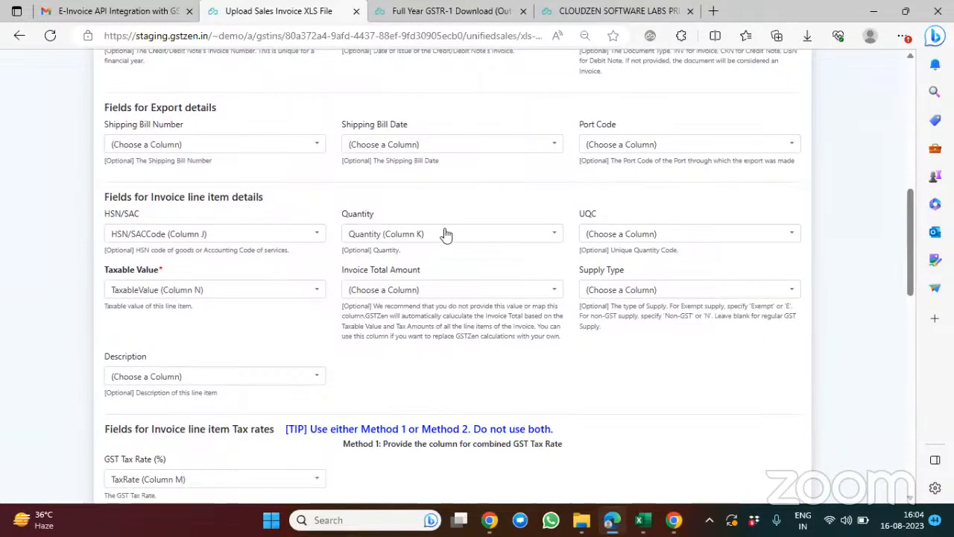
pyautogui.click(675, 241)
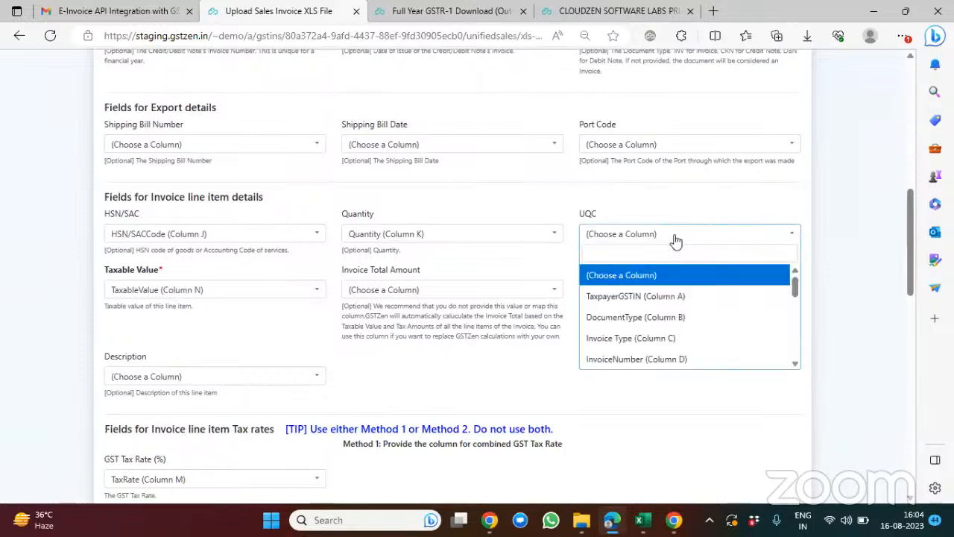
pyautogui.write('unit')
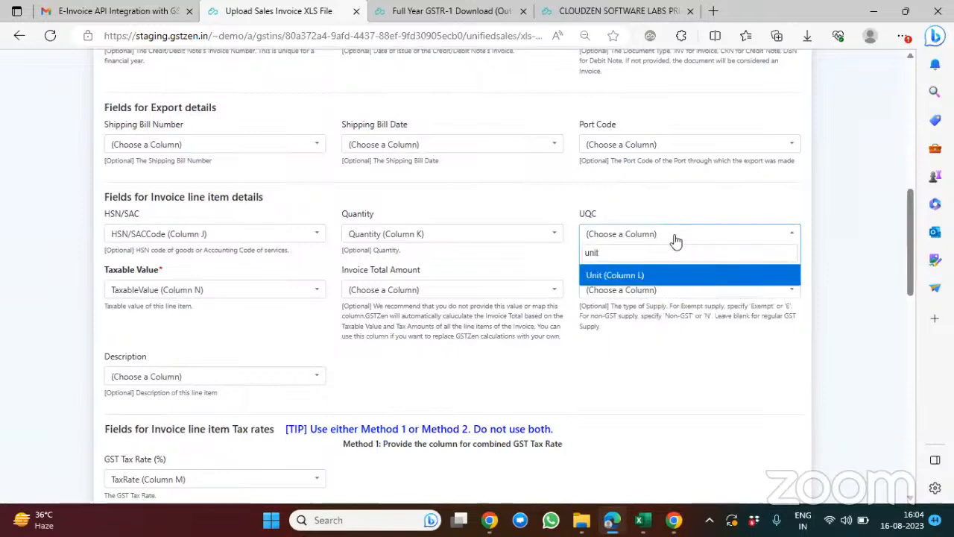
pyautogui.click(617, 275)
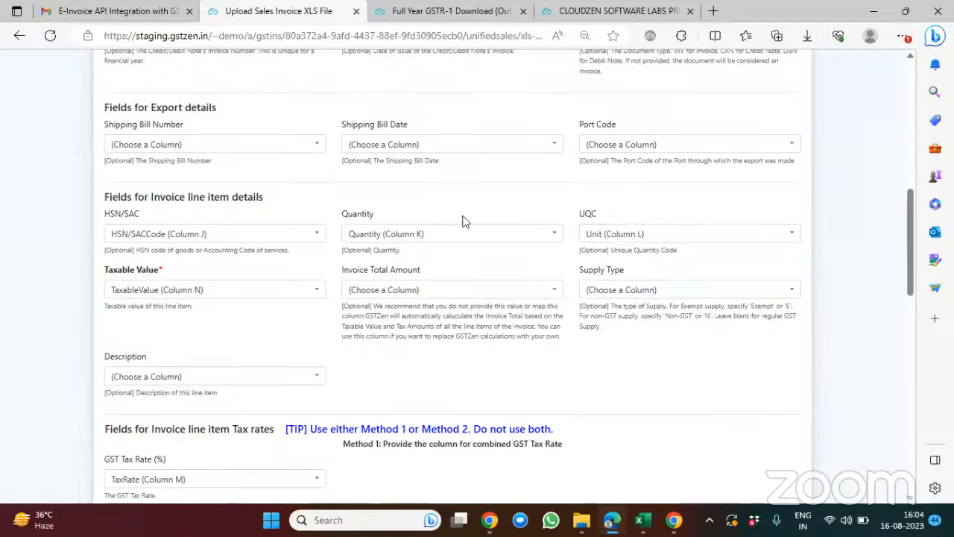
# Step: Check the remaining tax rate and optional field mappings and process the file upload
pyautogui.scroll(-1, 464, 220)
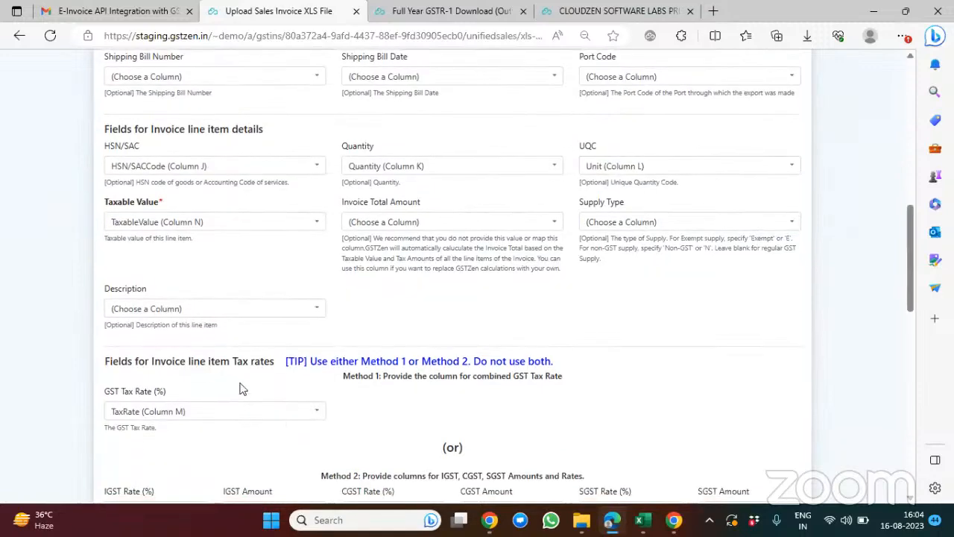
pyautogui.scroll(-1, 239, 396)
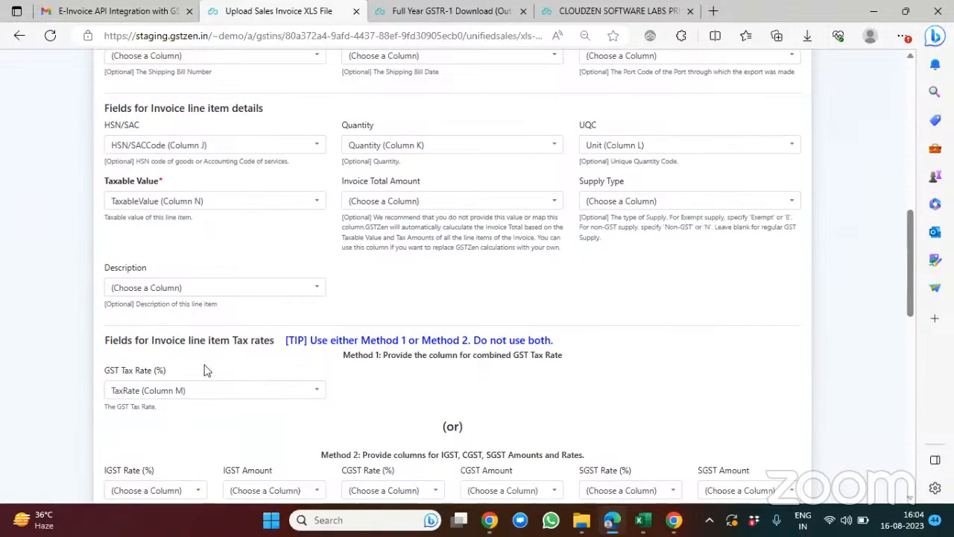
pyautogui.scroll(-1, 204, 368)
pyautogui.scroll(5, 205, 366)
pyautogui.scroll(-4, 205, 365)
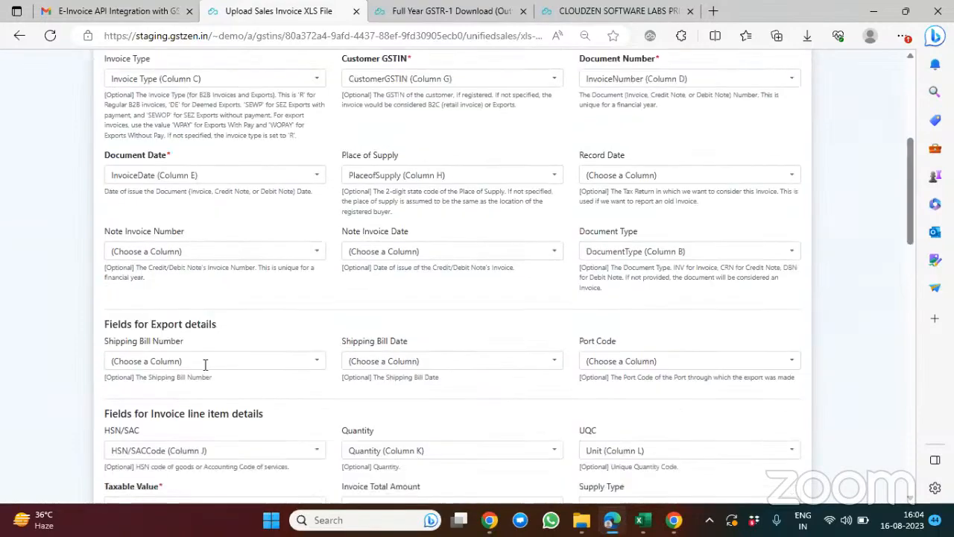
pyautogui.scroll(-8, 205, 365)
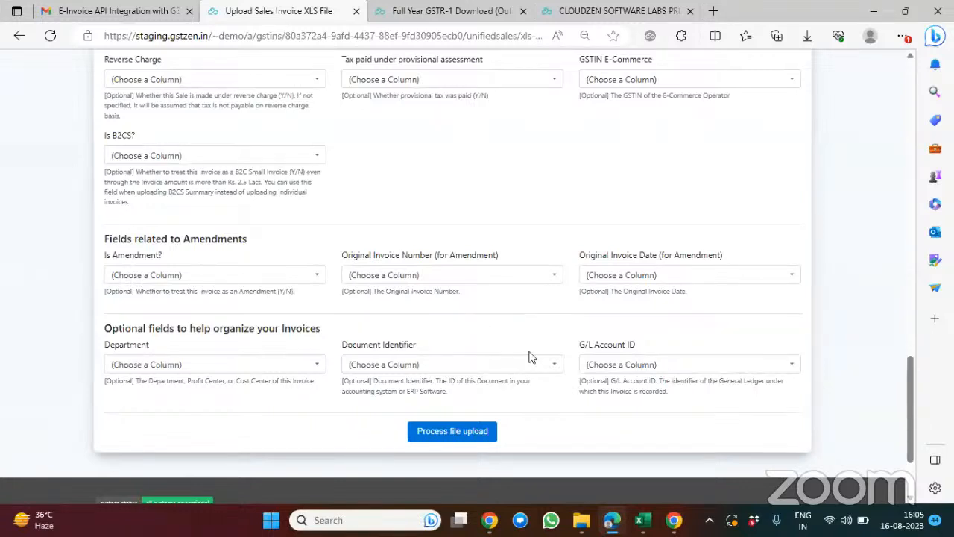
pyautogui.click(424, 431)
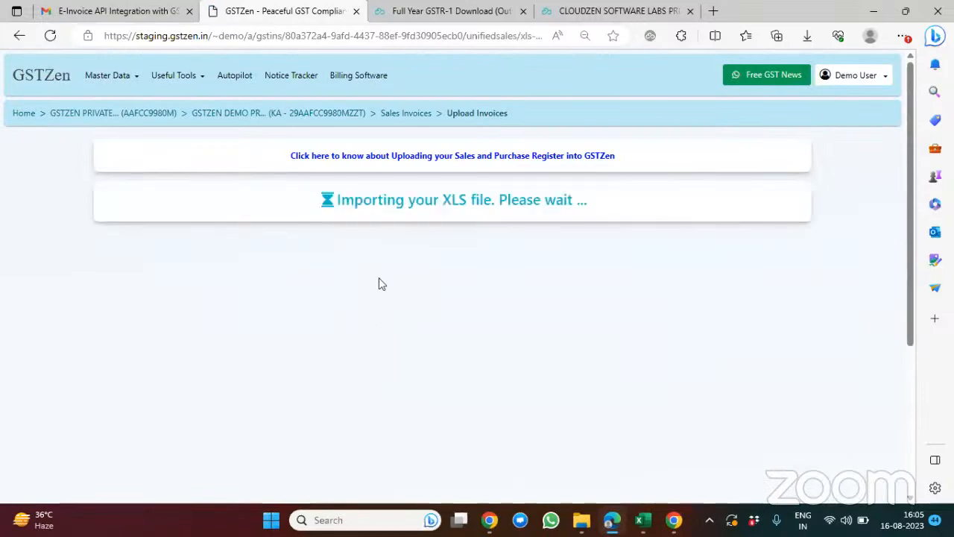
# Step: Review the processed sales invoice details, and confirm and save the entries
pyautogui.scroll(-1, 498, 292)
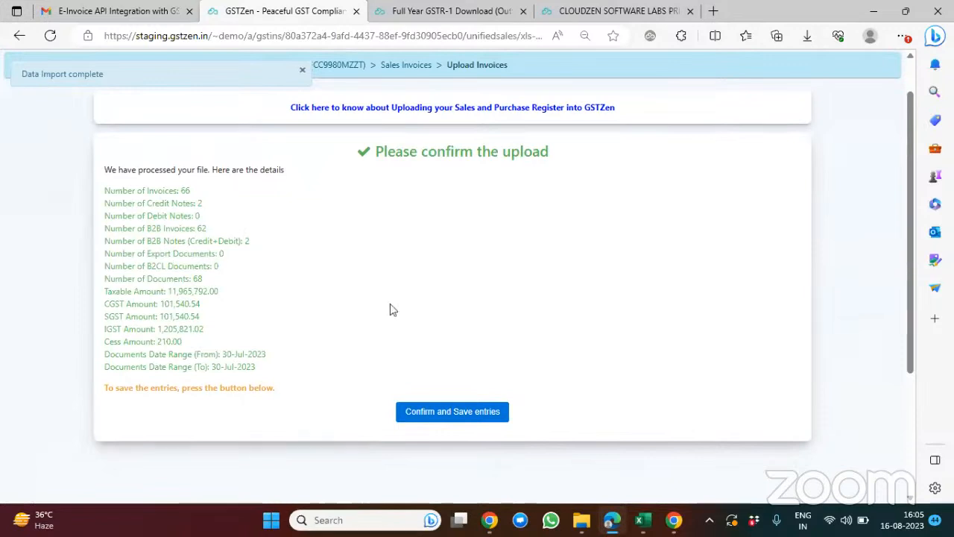
pyautogui.scroll(-2, 419, 317)
pyautogui.scroll(-2, 421, 317)
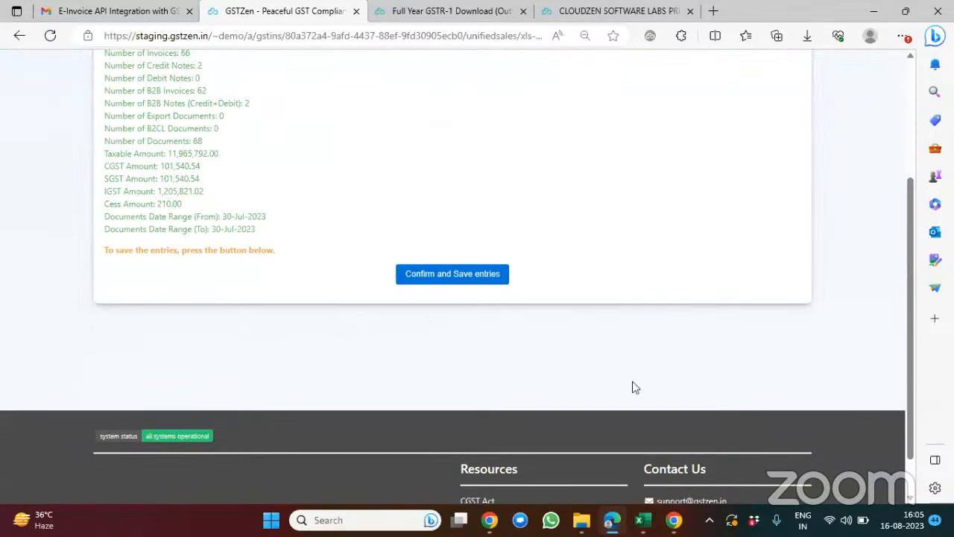
pyautogui.scroll(3, 632, 387)
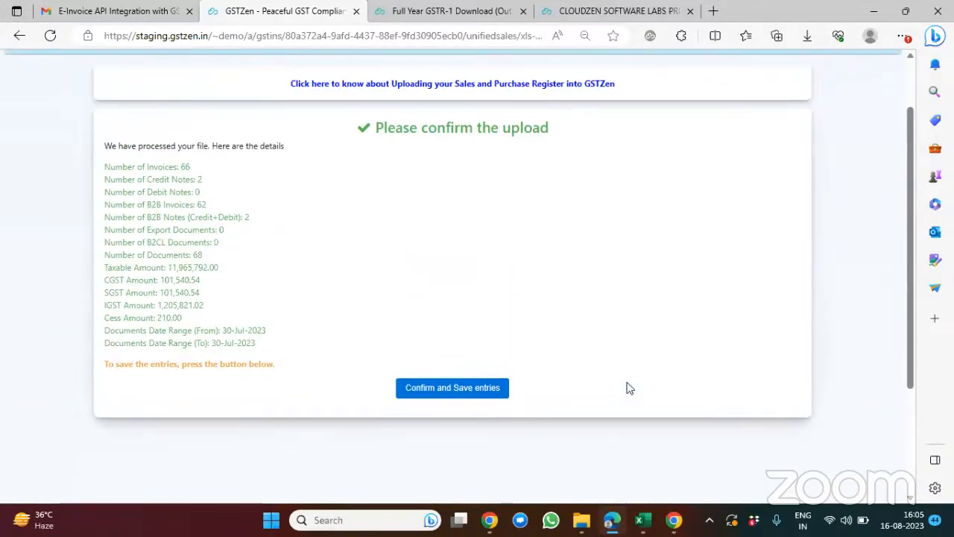
pyautogui.scroll(2, 630, 387)
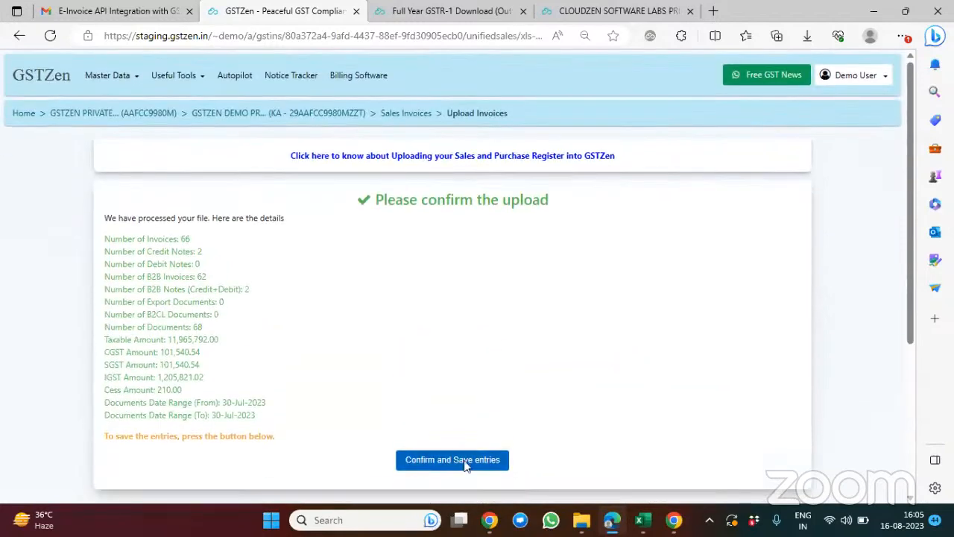
pyautogui.click(463, 463)
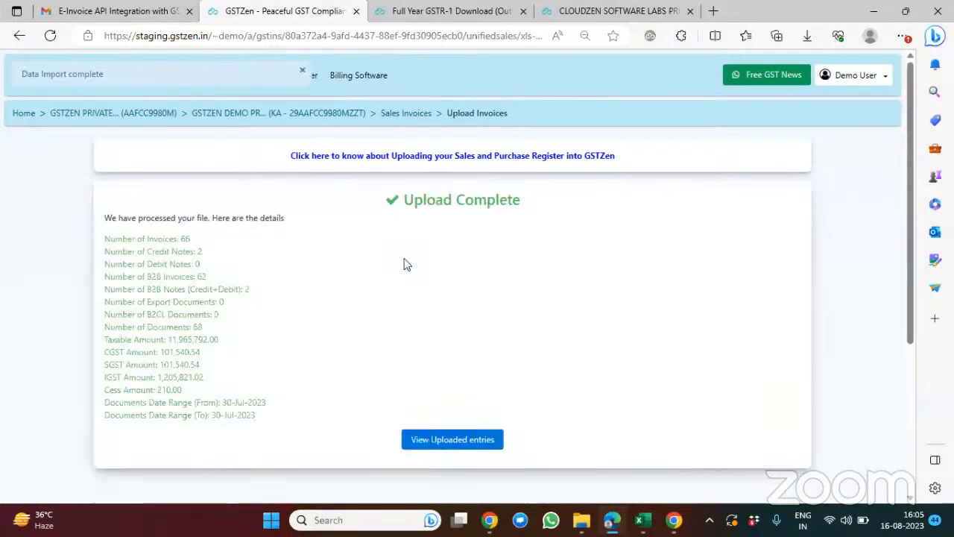
# Step: Return to the Karnataka GSTIN's page and open the Jul 2023 GSTR-1 (Outward Supply Return) from the recent actions
pyautogui.click(336, 120)
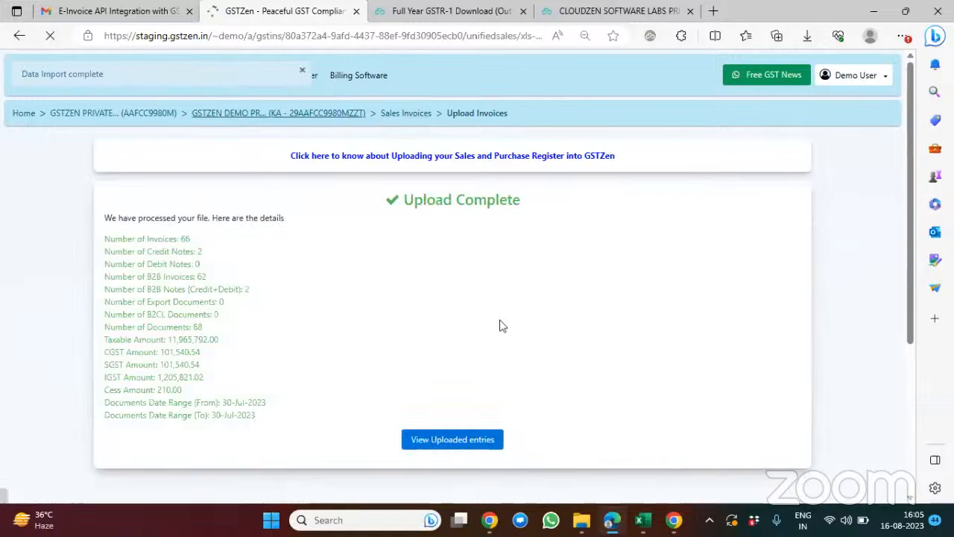
pyautogui.scroll(-1, 499, 326)
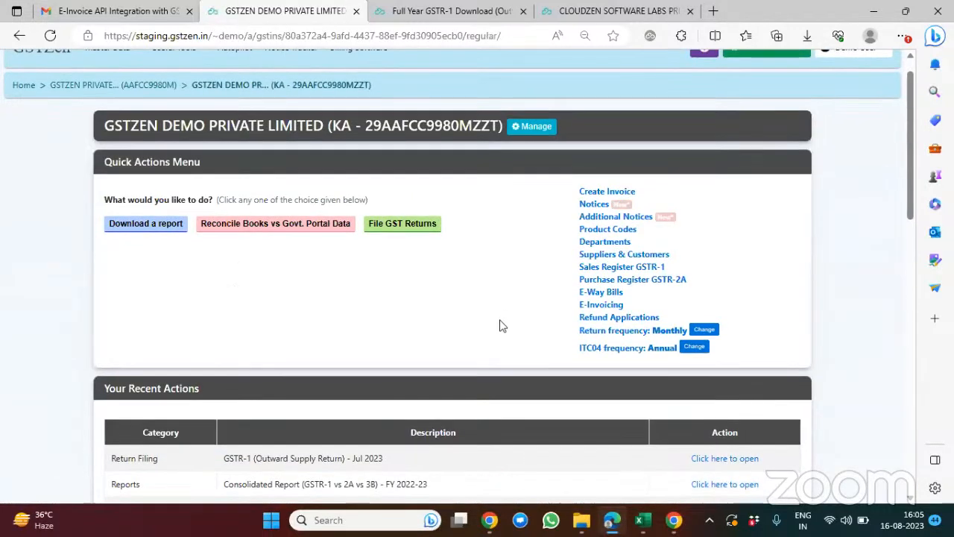
pyautogui.click(749, 460)
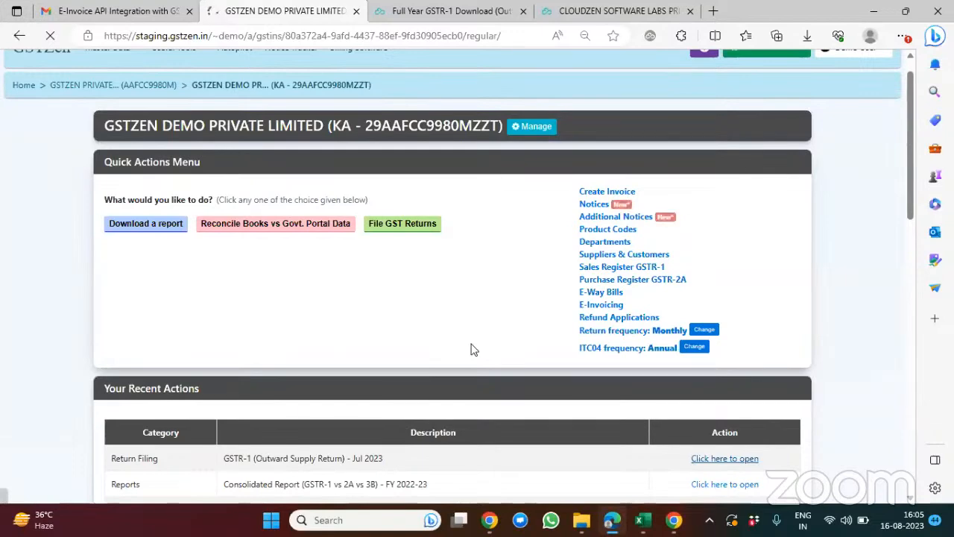
pyautogui.scroll(-2, 553, 369)
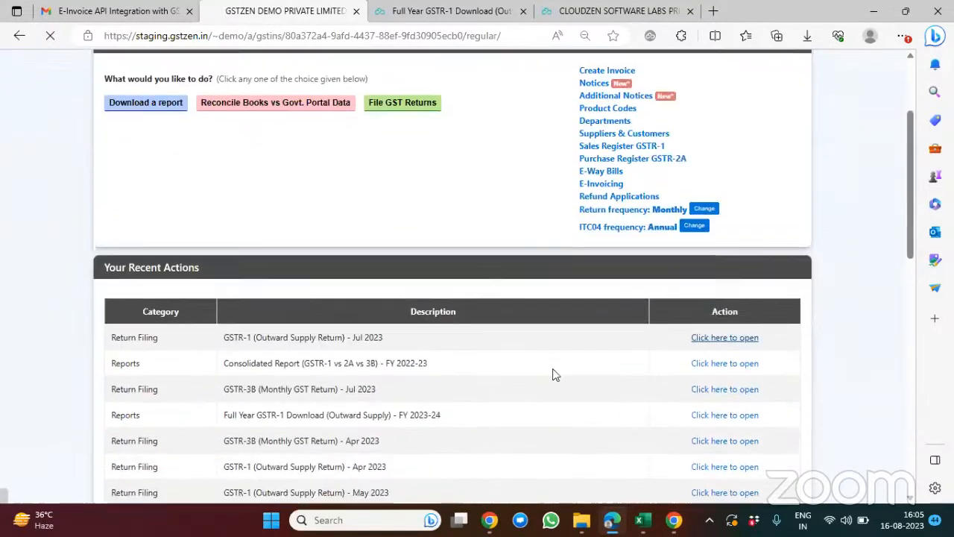
pyautogui.scroll(2, 554, 373)
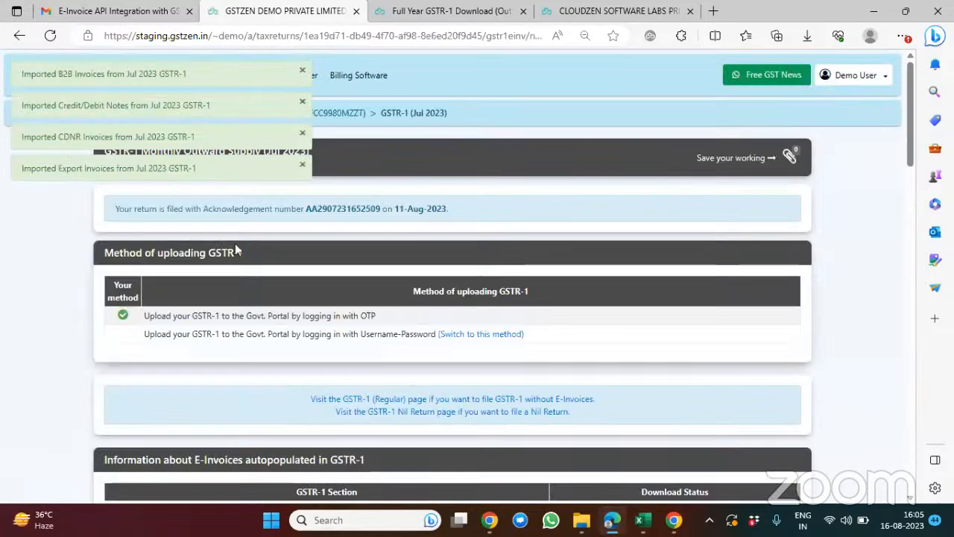
# Step: Examine the download status of the autopopulated E-Invoices and the GSTR-1 Return Calculation Setting for each books versus E-Invoice match status
pyautogui.scroll(-3, 234, 246)
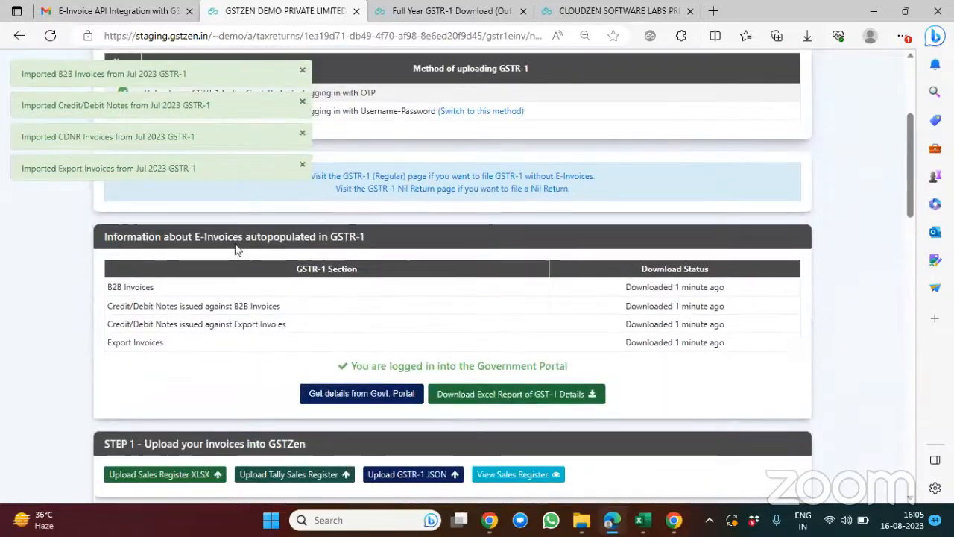
pyautogui.scroll(-1, 594, 239)
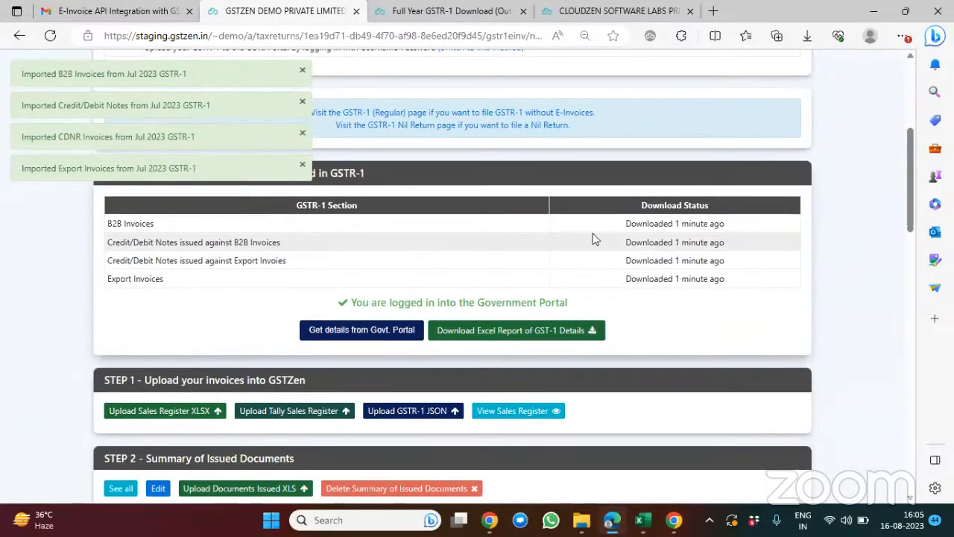
pyautogui.moveTo(608, 225); pyautogui.dragTo(741, 284)
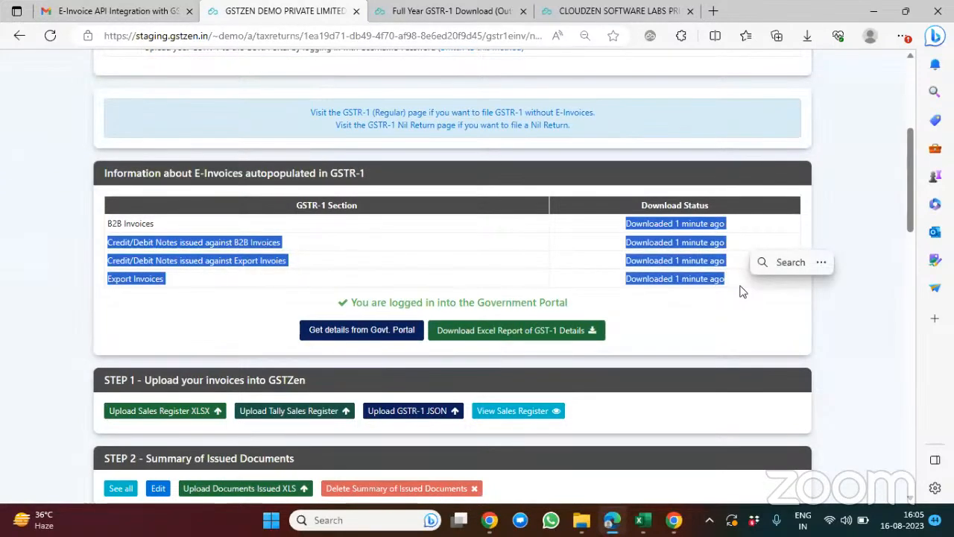
pyautogui.scroll(-3, 500, 216)
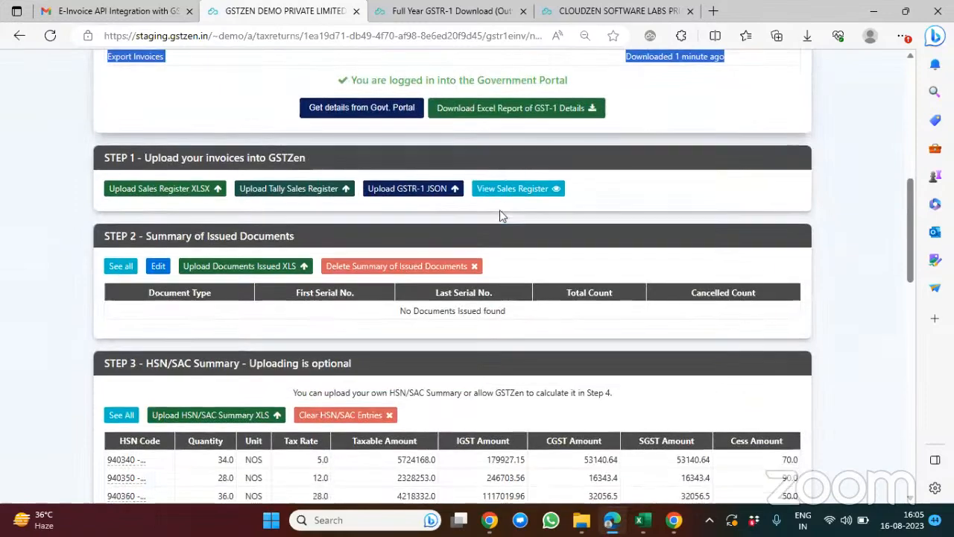
pyautogui.scroll(-5, 500, 215)
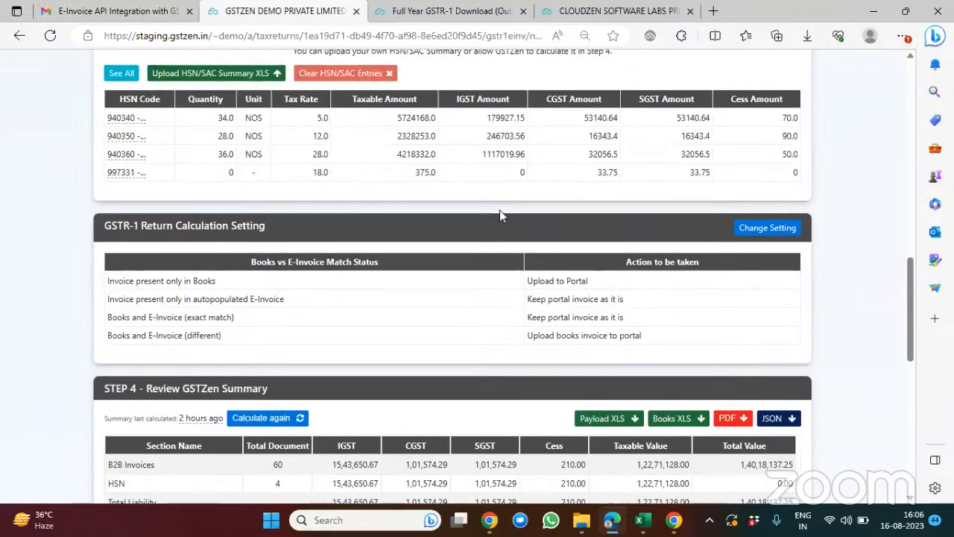
pyautogui.scroll(1, 500, 211)
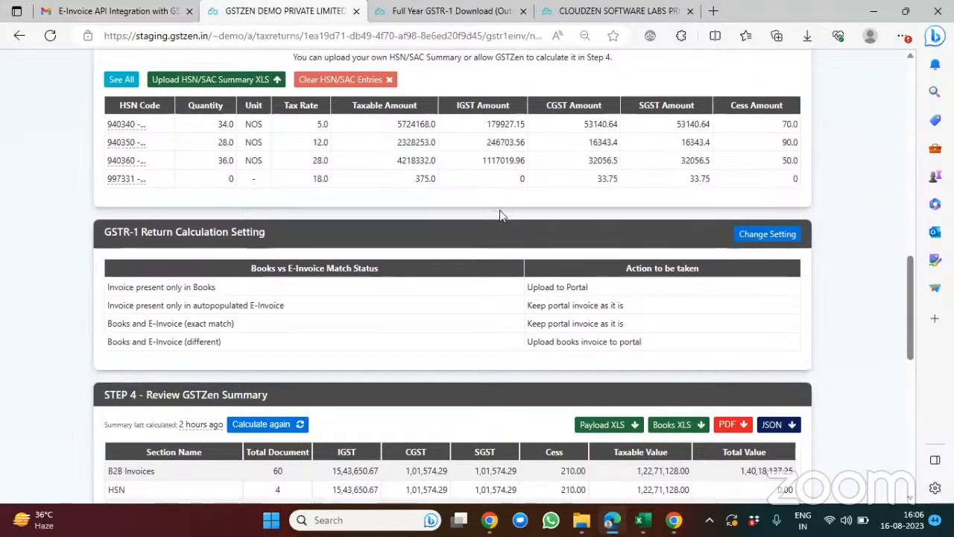
pyautogui.scroll(-1, 499, 210)
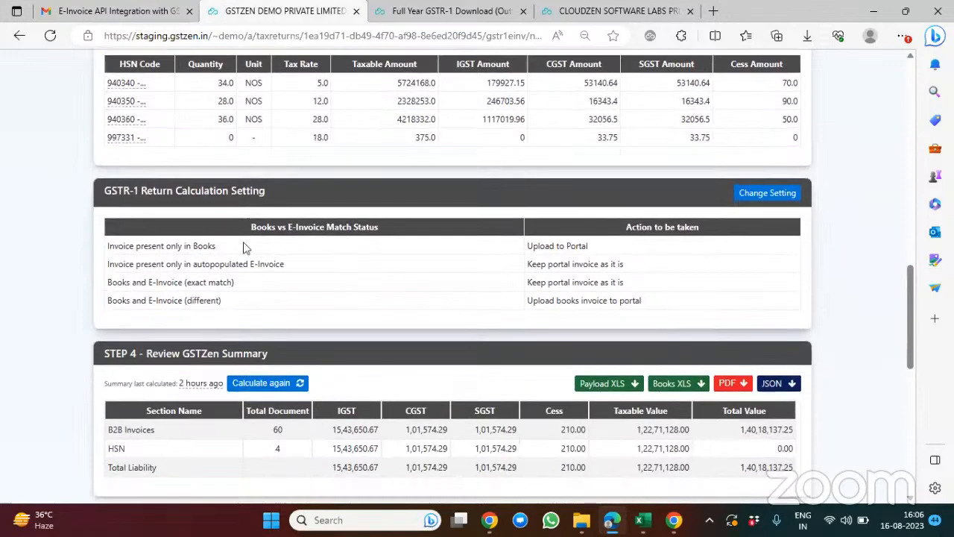
pyautogui.scroll(-1, 245, 248)
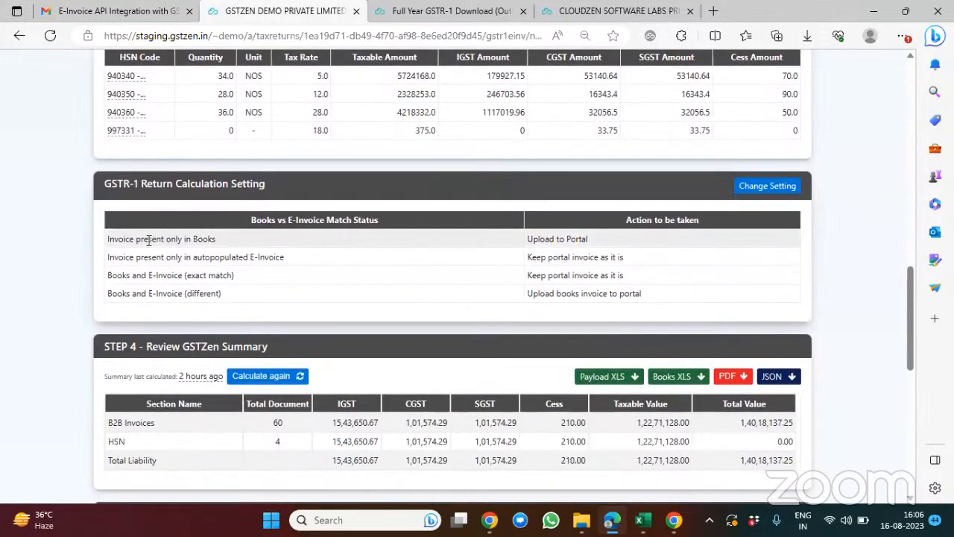
pyautogui.moveTo(107, 239); pyautogui.dragTo(233, 249)
pyautogui.scroll(2, 232, 261)
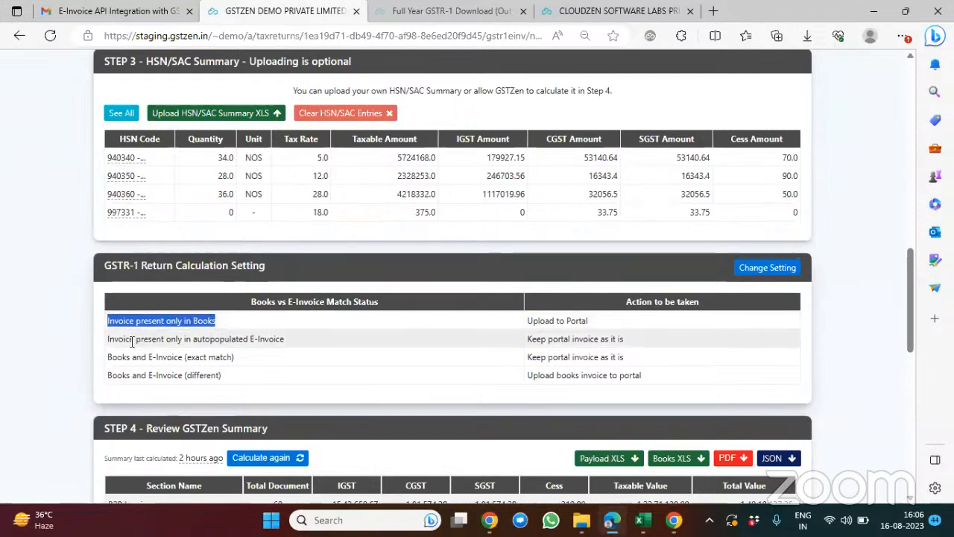
pyautogui.moveTo(109, 340); pyautogui.dragTo(291, 345)
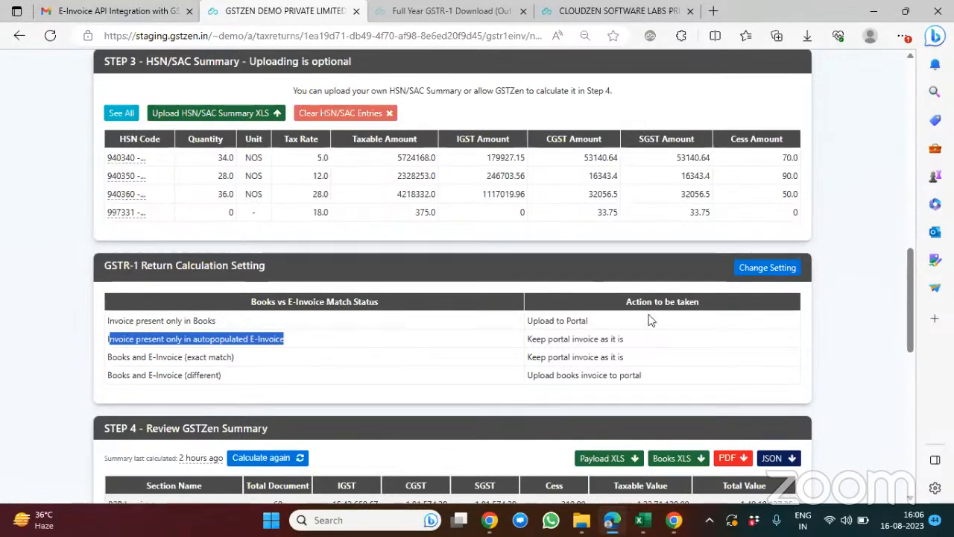
# Step: Change the GSTR-1 calculation settings to Upload to Portal for books-only invoices and Delete portal invoice for those only in autopopulated E-Invoice
pyautogui.click(751, 275)
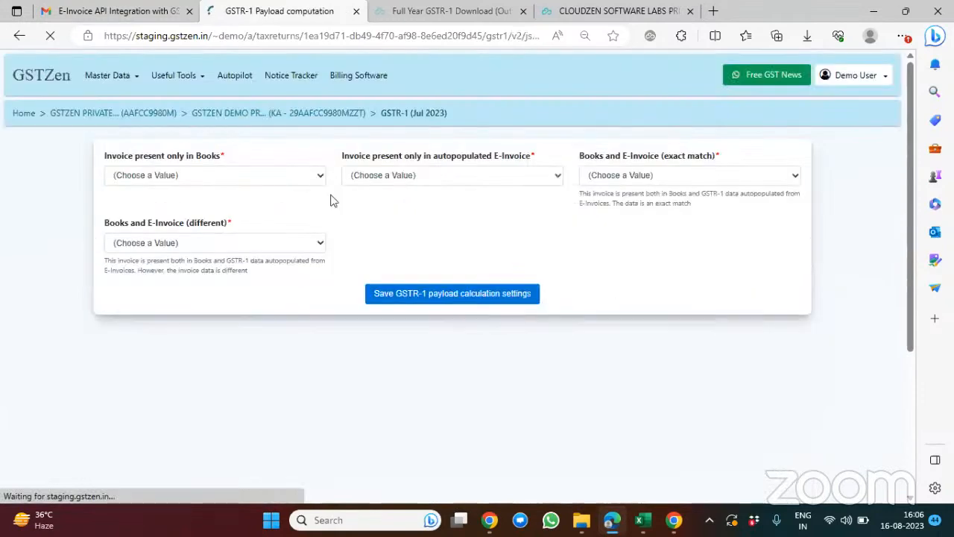
pyautogui.click(286, 182)
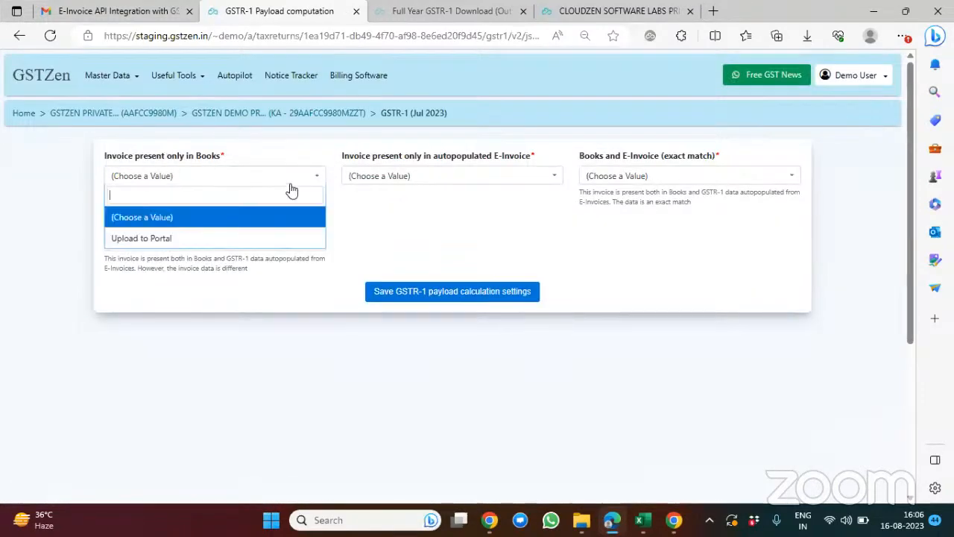
pyautogui.click(249, 239)
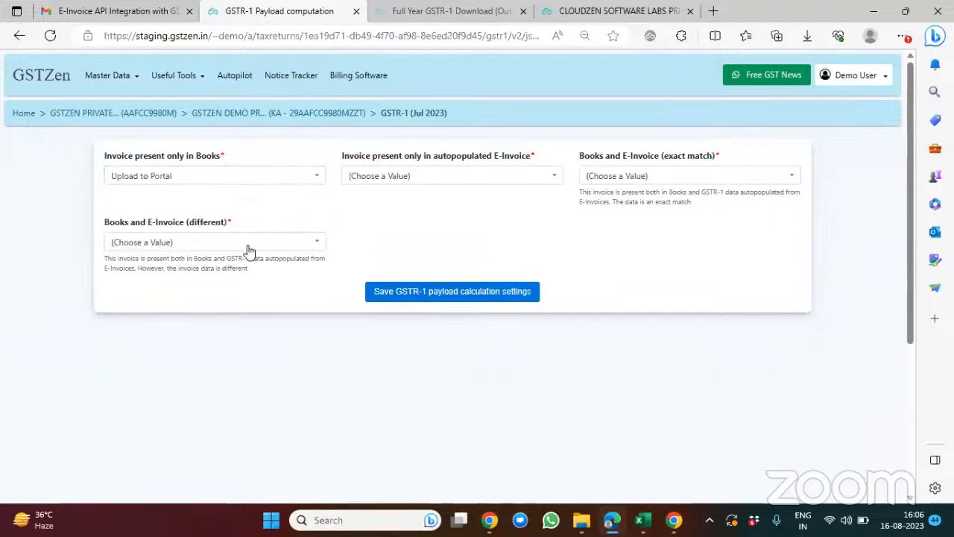
pyautogui.tripleClick(347, 157)
pyautogui.moveTo(494, 175); pyautogui.dragTo(533, 161)
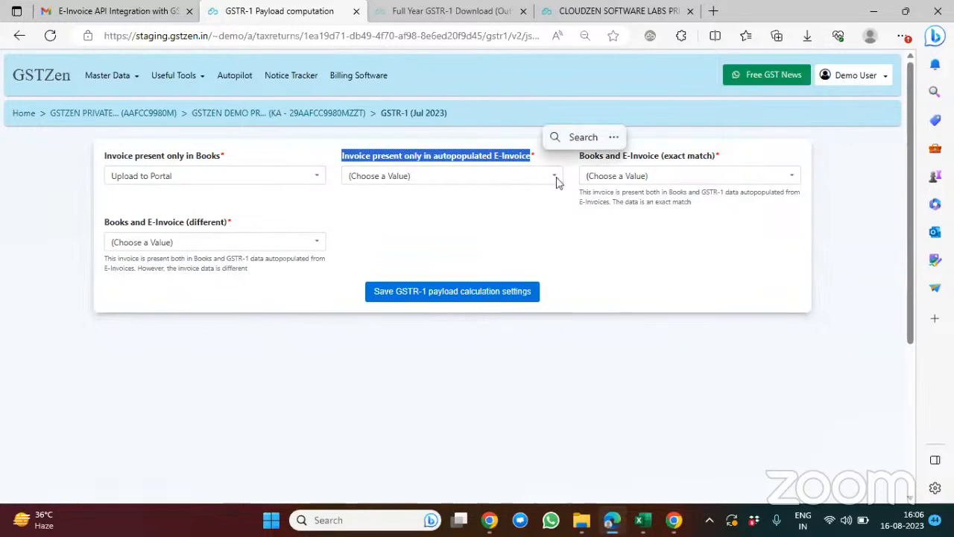
pyautogui.click(555, 177)
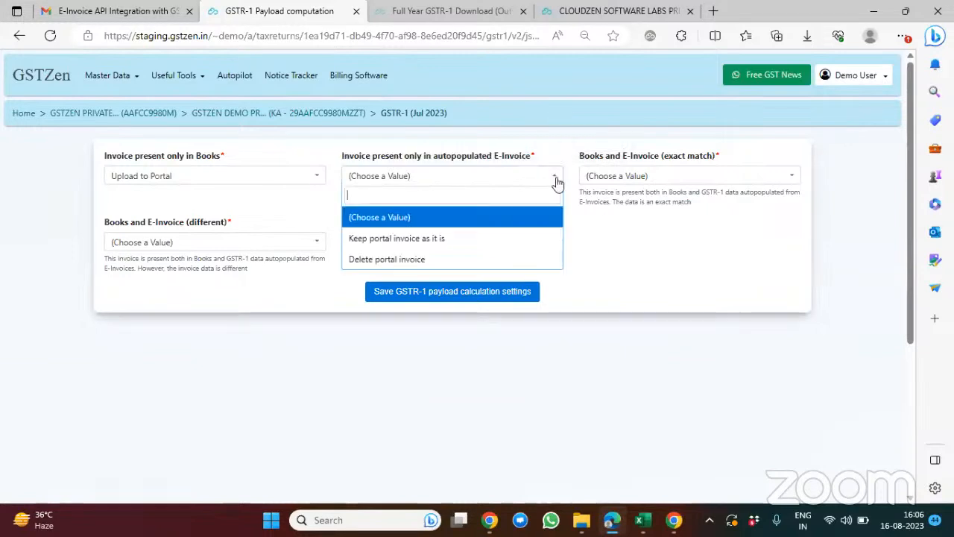
pyautogui.click(446, 259)
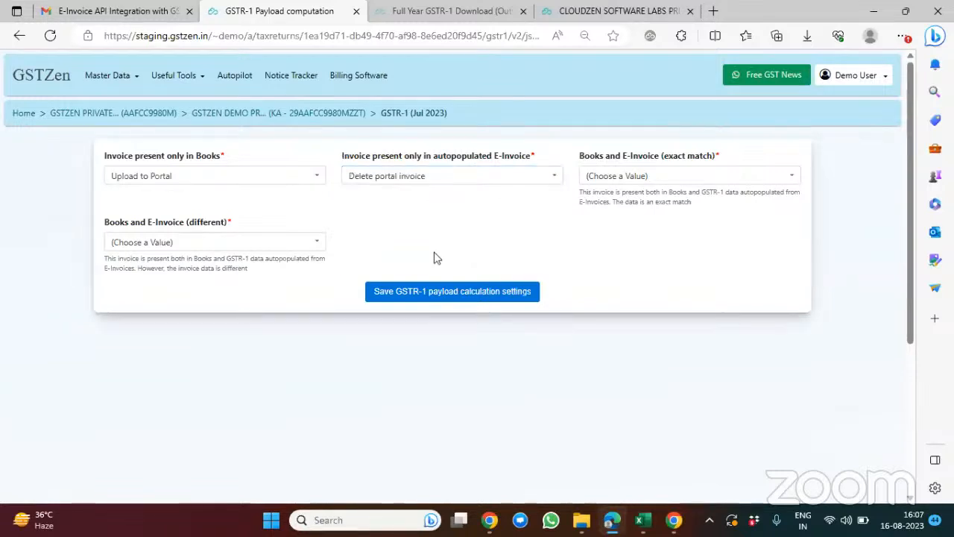
# Step: Set exact matches to Keep portal invoice as it is and differing invoices to Upload books invoice to portal, saving the payload calculation settings
pyautogui.moveTo(580, 156); pyautogui.dragTo(714, 168)
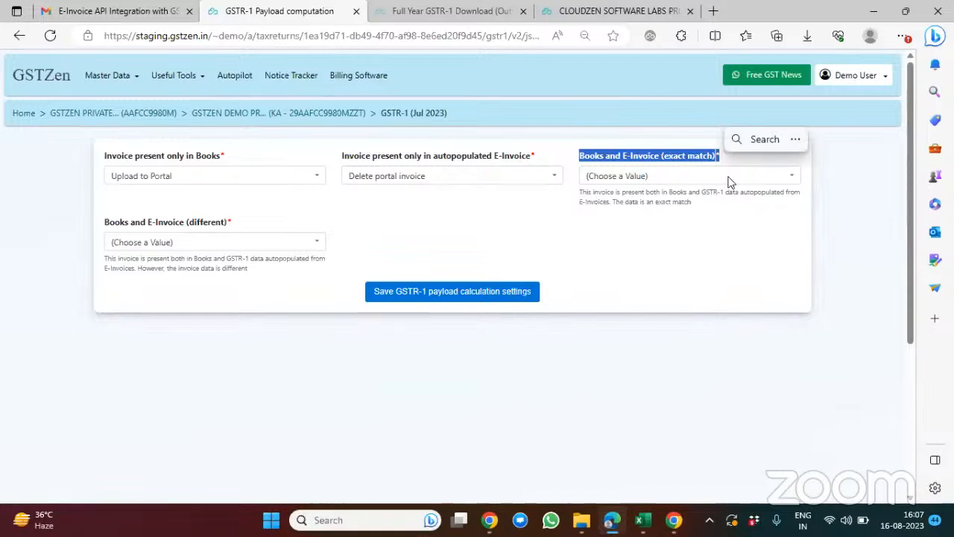
pyautogui.click(728, 181)
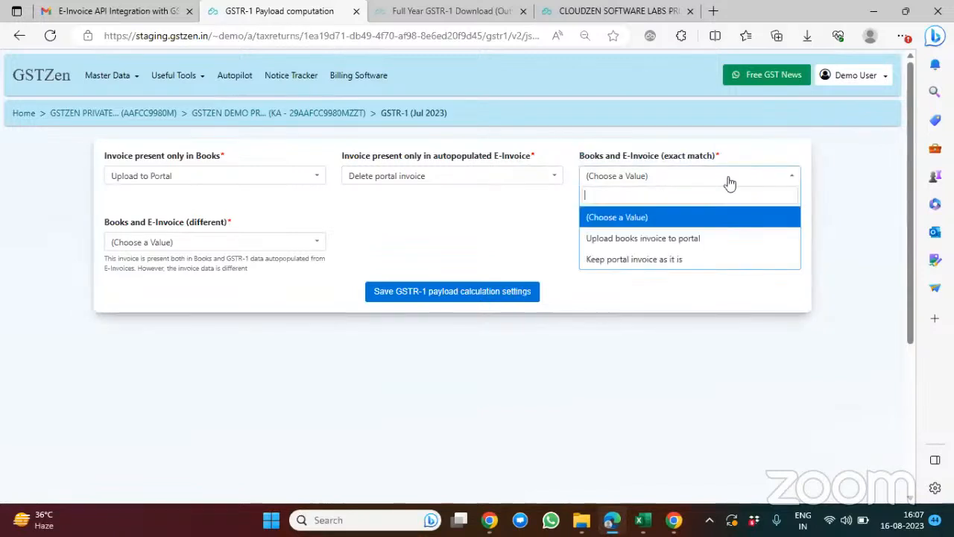
pyautogui.click(634, 261)
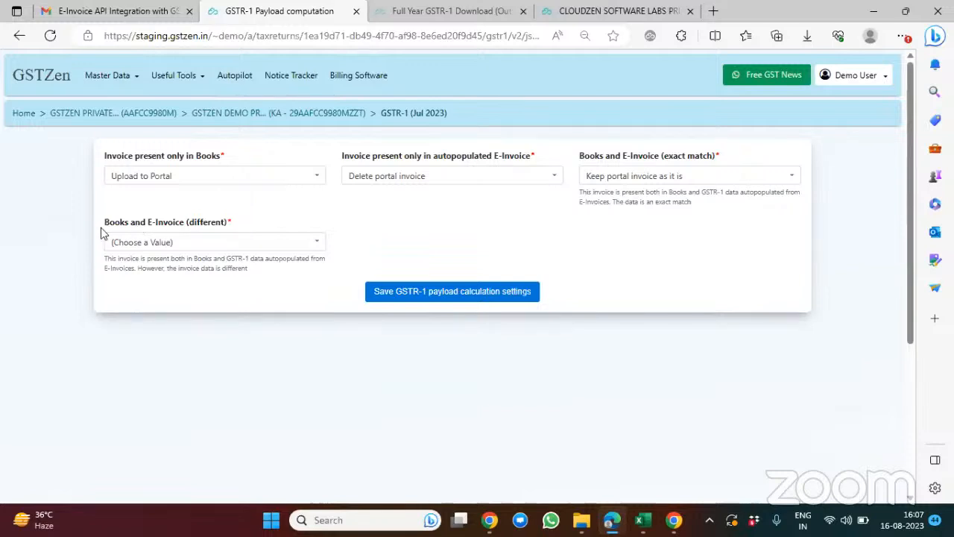
pyautogui.moveTo(100, 227); pyautogui.dragTo(240, 234)
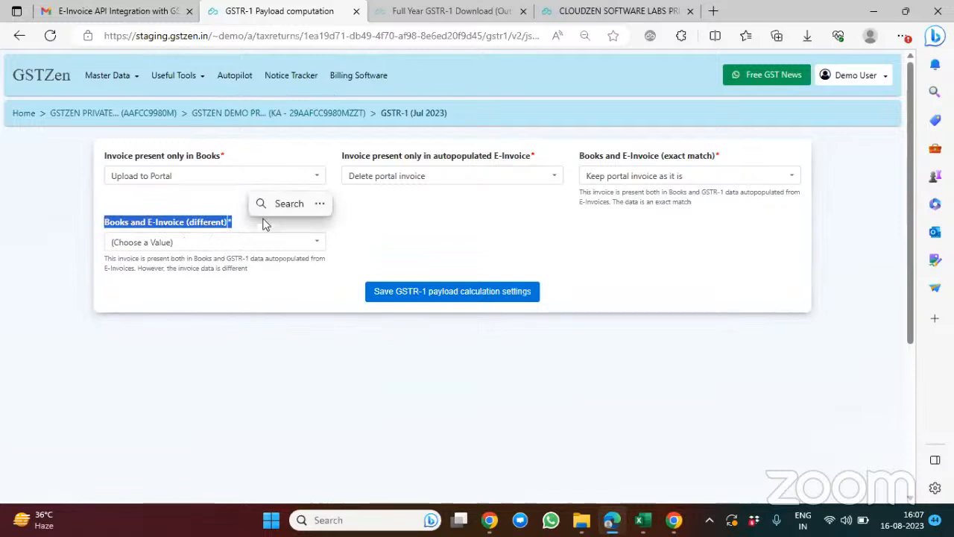
pyautogui.click(212, 204)
pyautogui.click(204, 242)
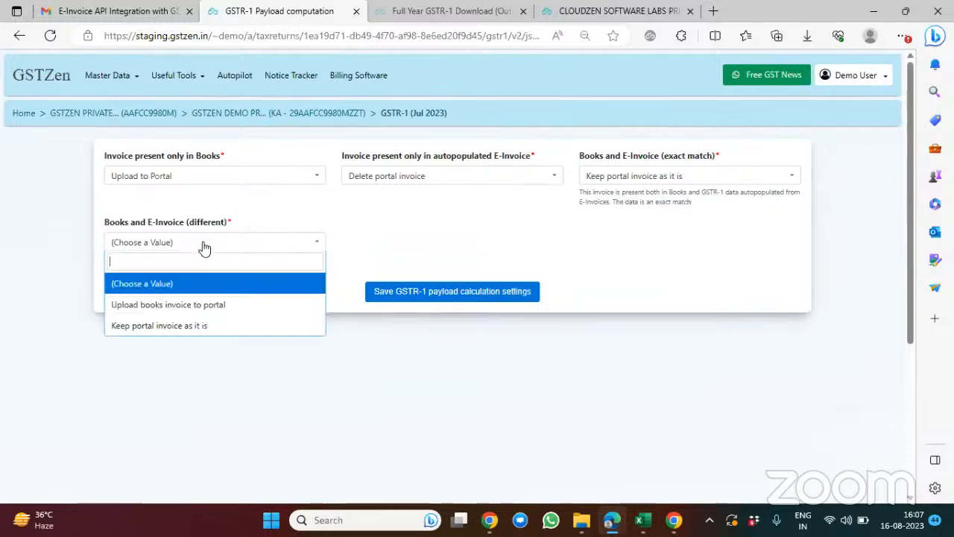
pyautogui.click(201, 313)
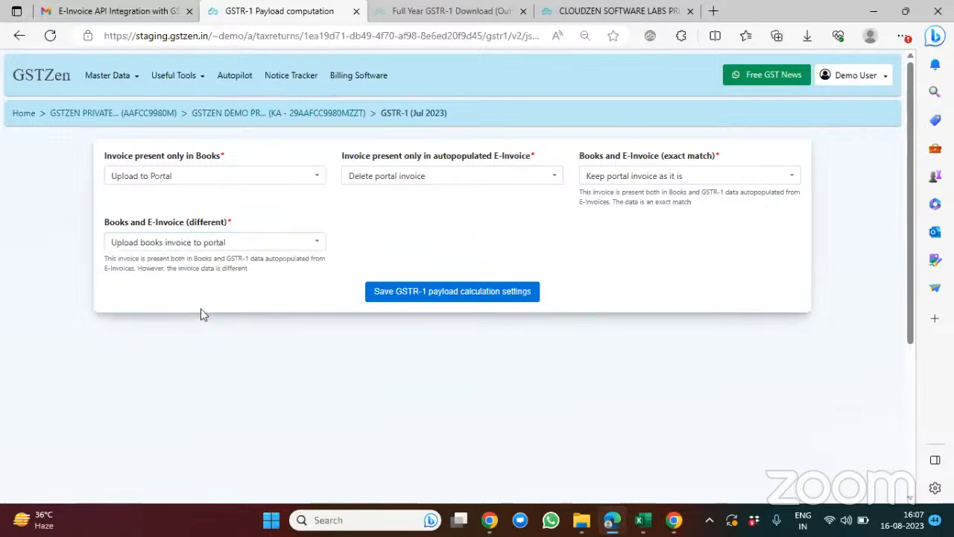
pyautogui.click(409, 291)
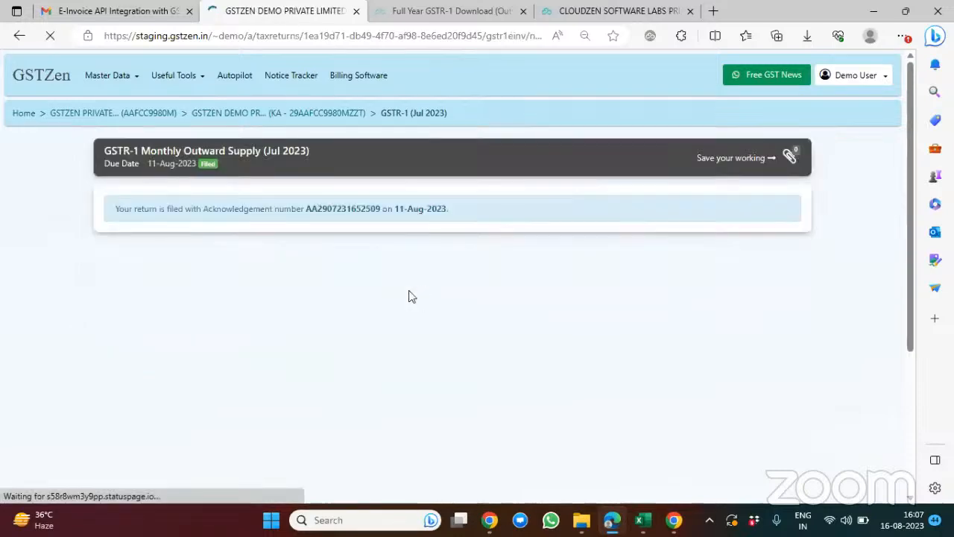
# Step: Recalculate the GSTZen summary in Step 4 and review its section totals against the changed calculation settings
pyautogui.scroll(-2, 524, 301)
pyautogui.scroll(-10, 524, 301)
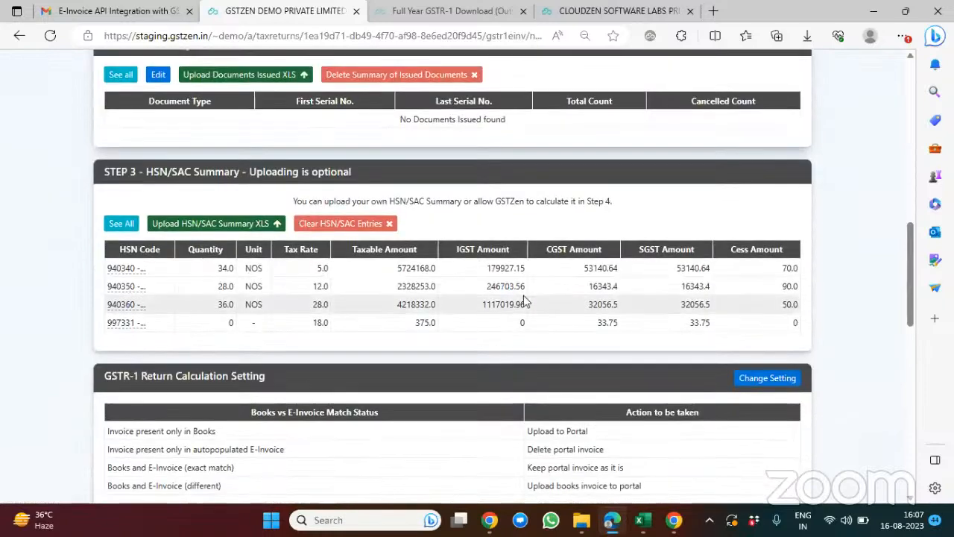
pyautogui.scroll(-1, 523, 301)
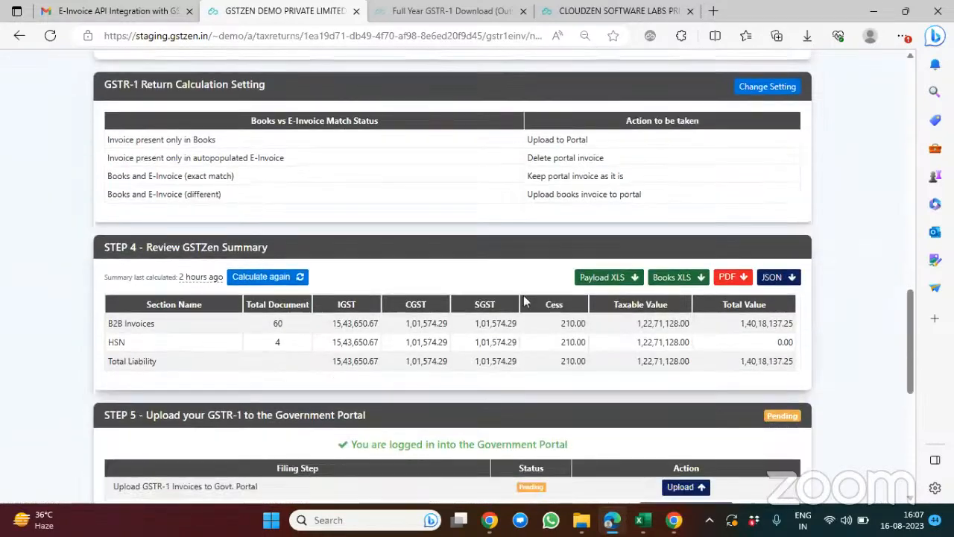
pyautogui.click(262, 277)
pyautogui.scroll(2, 372, 304)
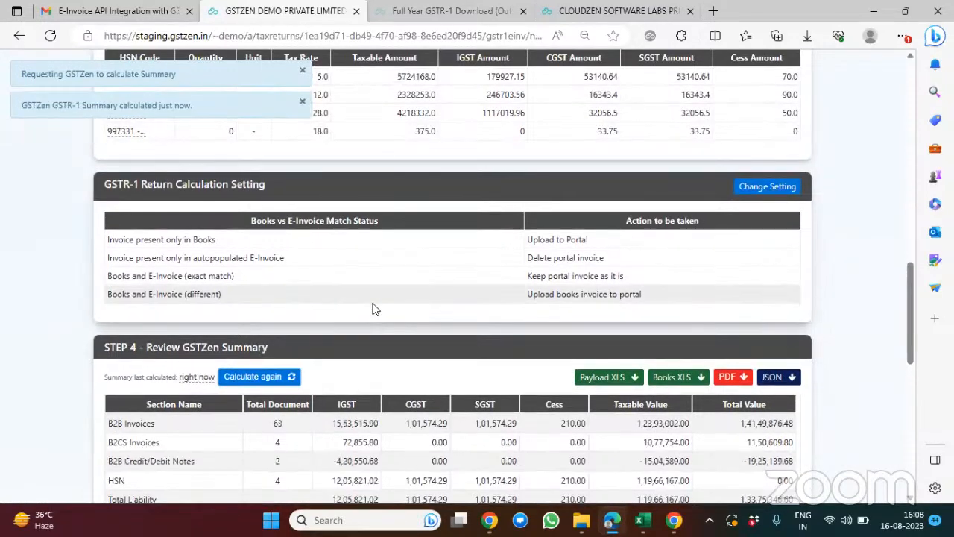
pyautogui.scroll(-2, 374, 309)
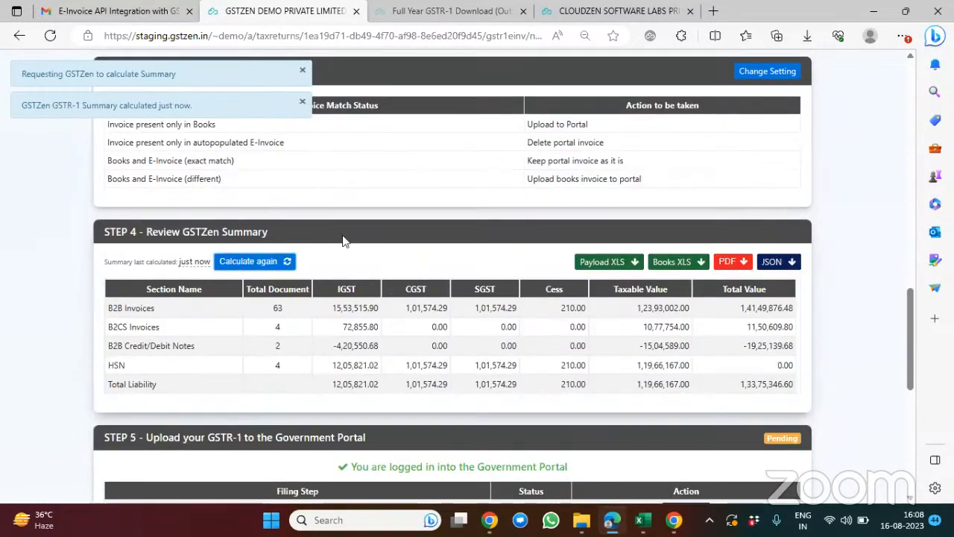
pyautogui.scroll(-1, 401, 309)
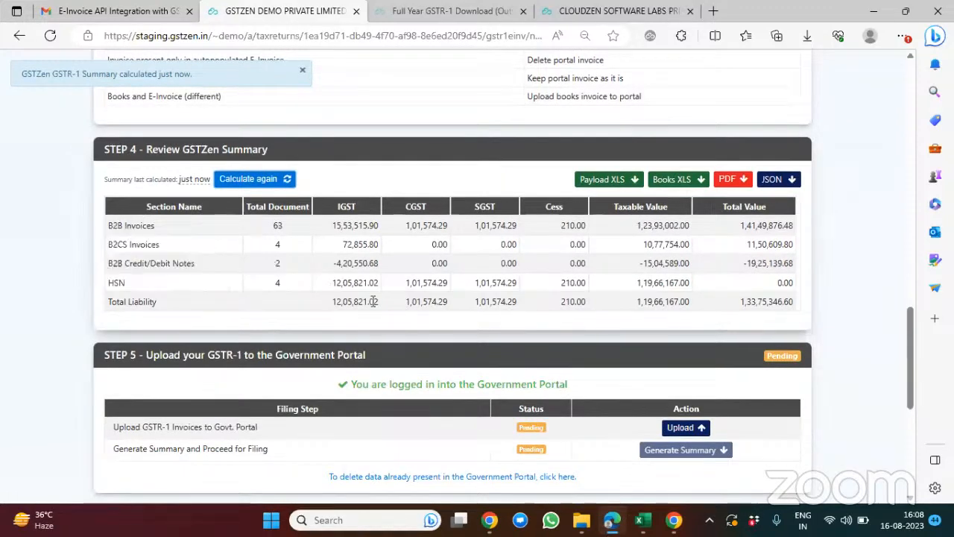
pyautogui.scroll(-1, 372, 301)
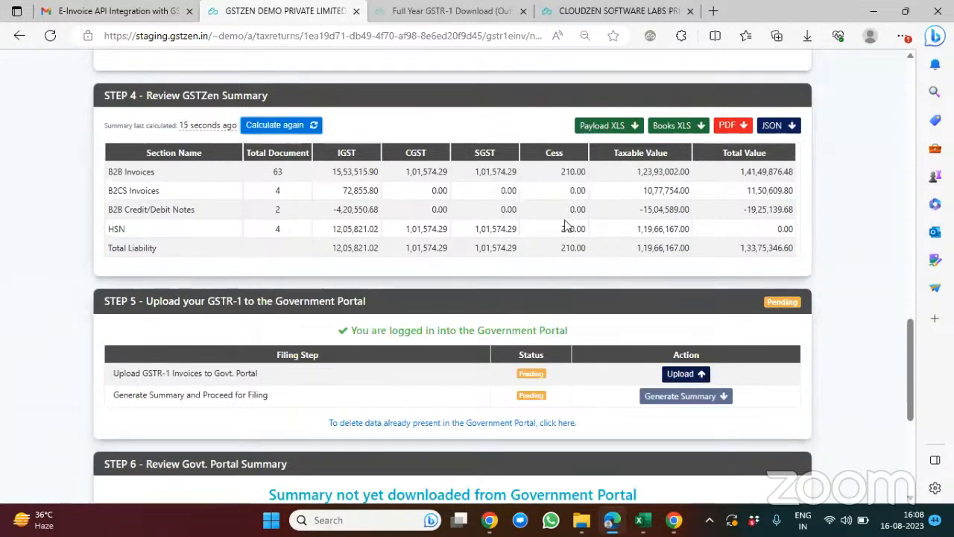
# Step: Download the Payload XLS of the GSTZen summary and open it in Excel with editing enabled
pyautogui.scroll(1, 569, 223)
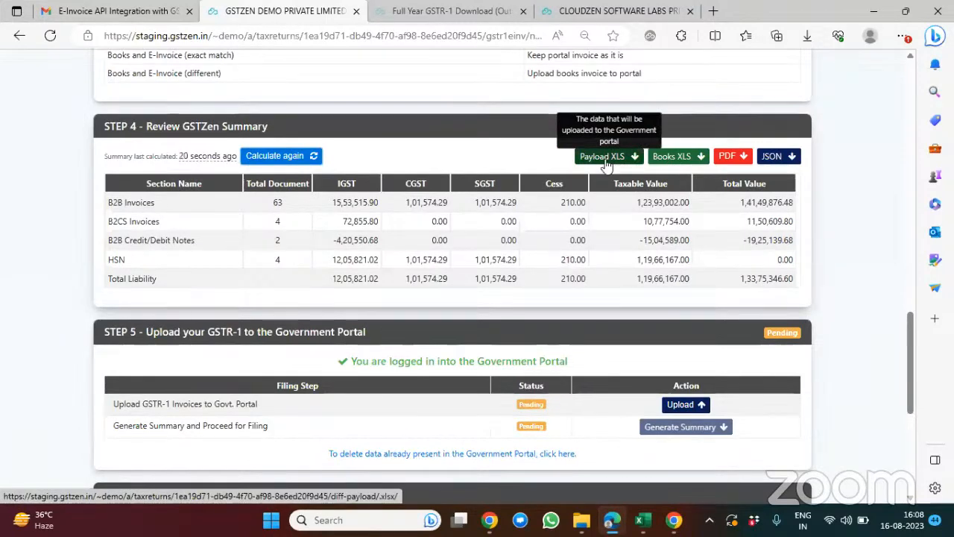
pyautogui.click(606, 158)
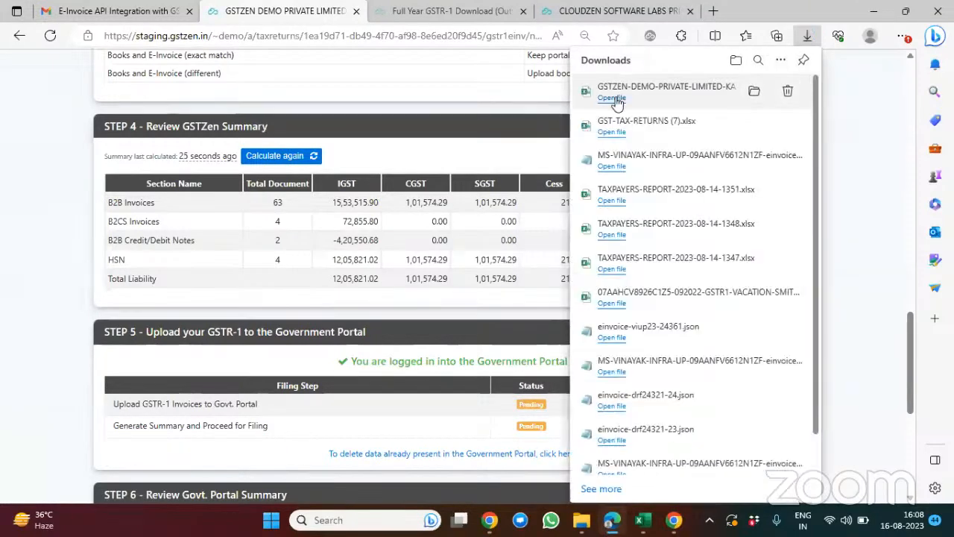
pyautogui.click(613, 99)
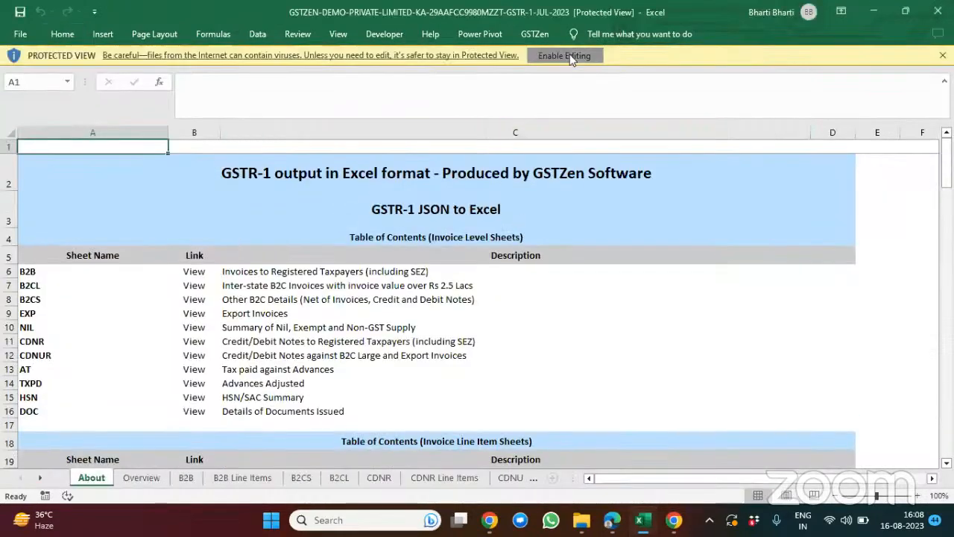
pyautogui.click(570, 57)
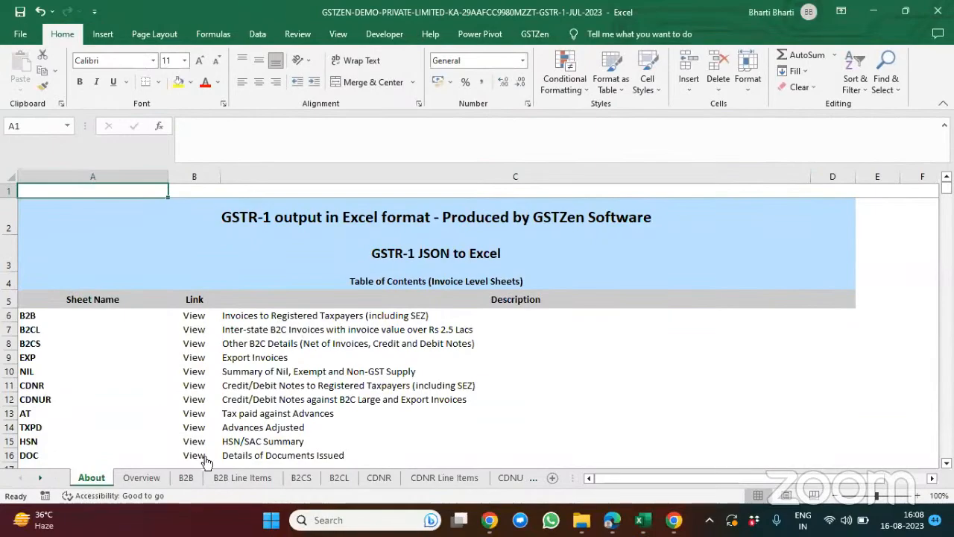
# Step: Examine the invoices and notes in the B2B, CDNR and B2CS sheets of the payload workbook
pyautogui.click(186, 478)
pyautogui.scroll(-14, 339, 432)
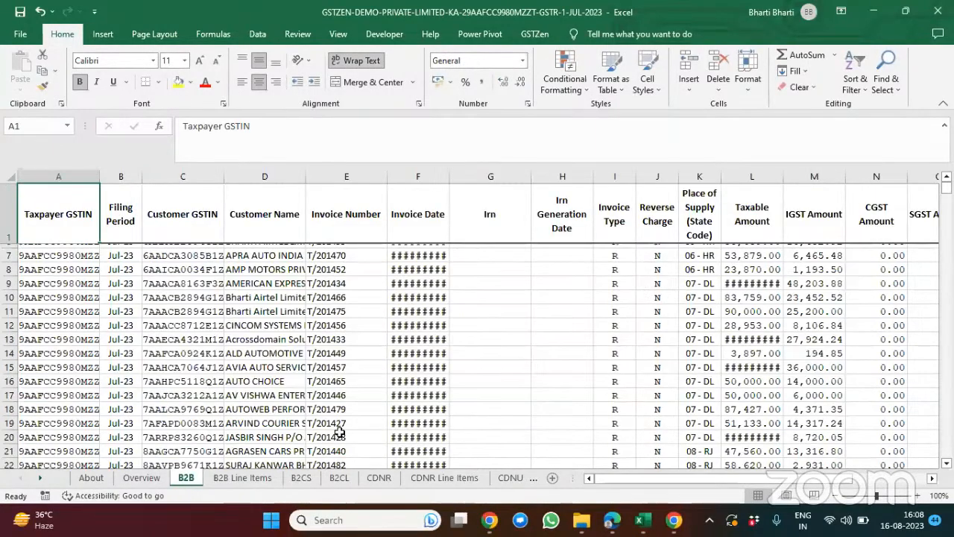
pyautogui.scroll(-10, 339, 432)
pyautogui.scroll(5, 339, 432)
pyautogui.scroll(-3, 339, 432)
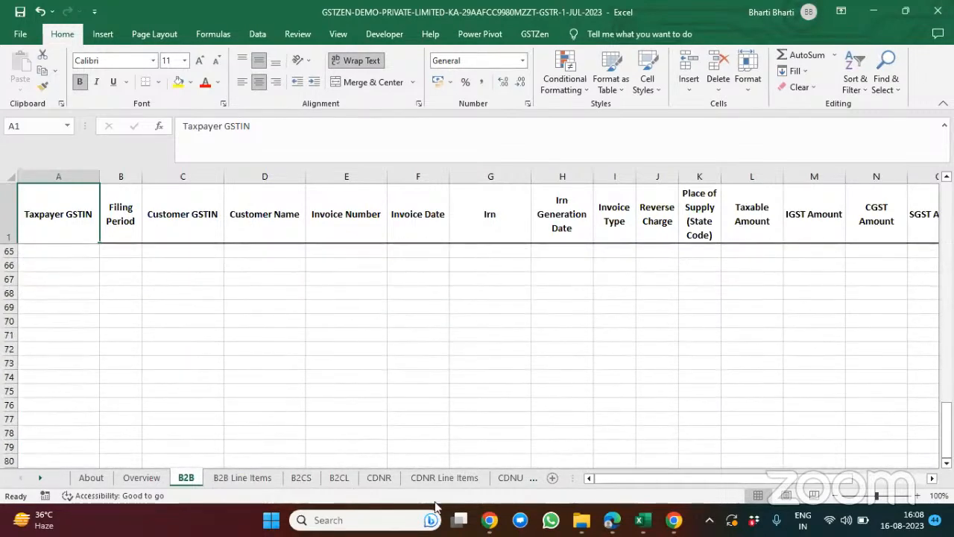
pyautogui.click(380, 478)
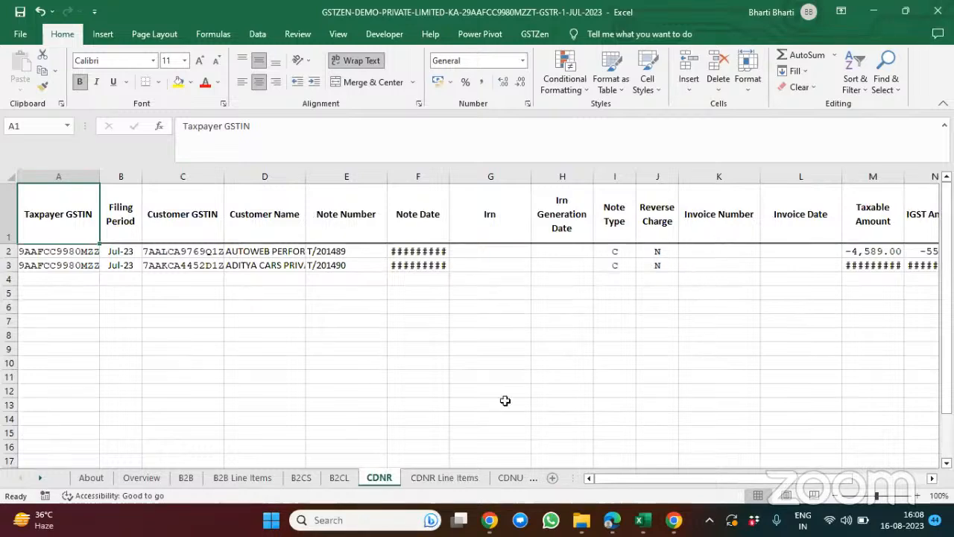
pyautogui.click(302, 478)
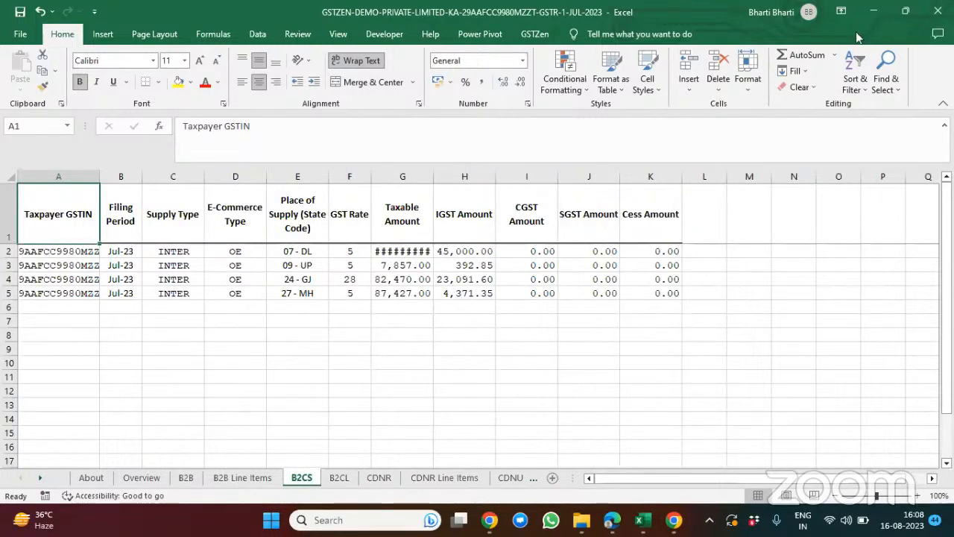
# Step: Switch back to GSTZen in Edge and upload the GSTR-1 invoices to the Government Portal, confirming the upload
pyautogui.click(874, 12)
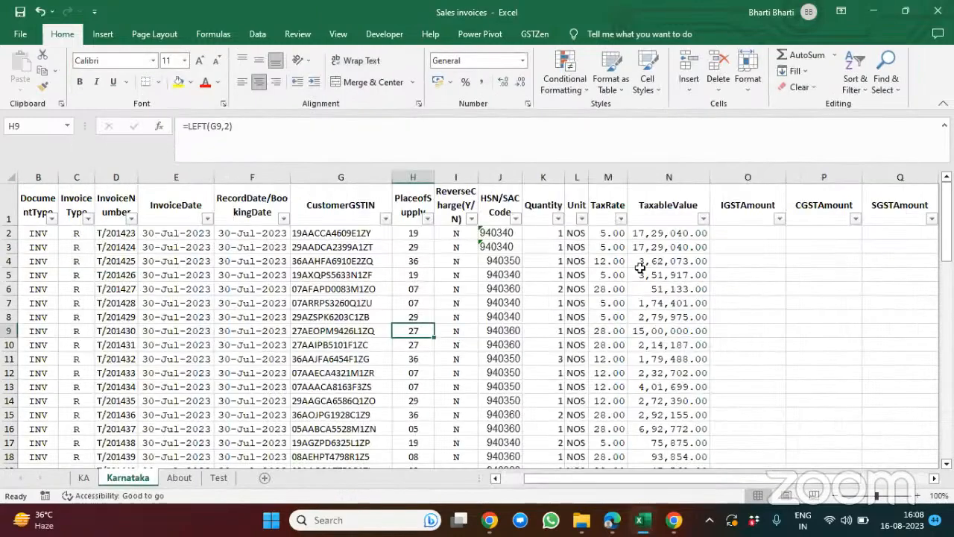
pyautogui.click(489, 520)
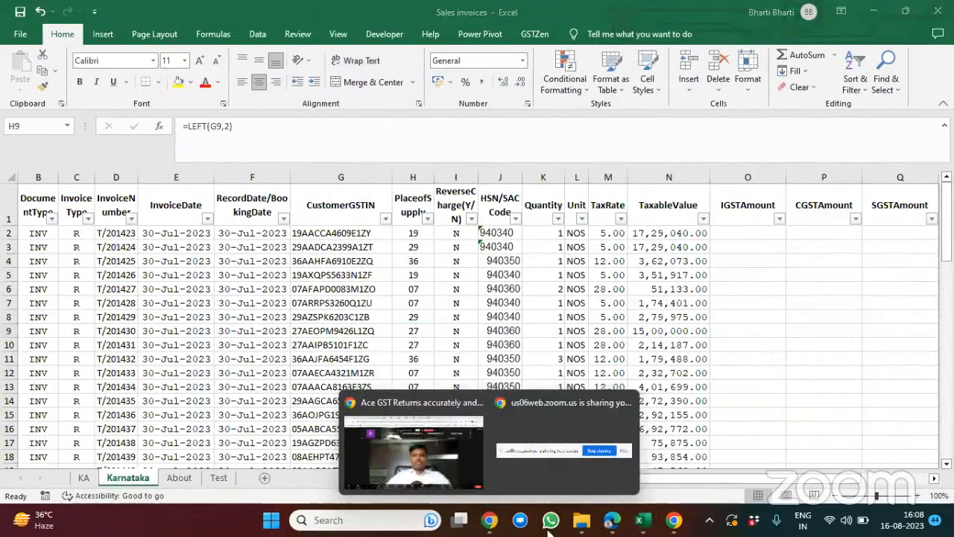
pyautogui.click(611, 520)
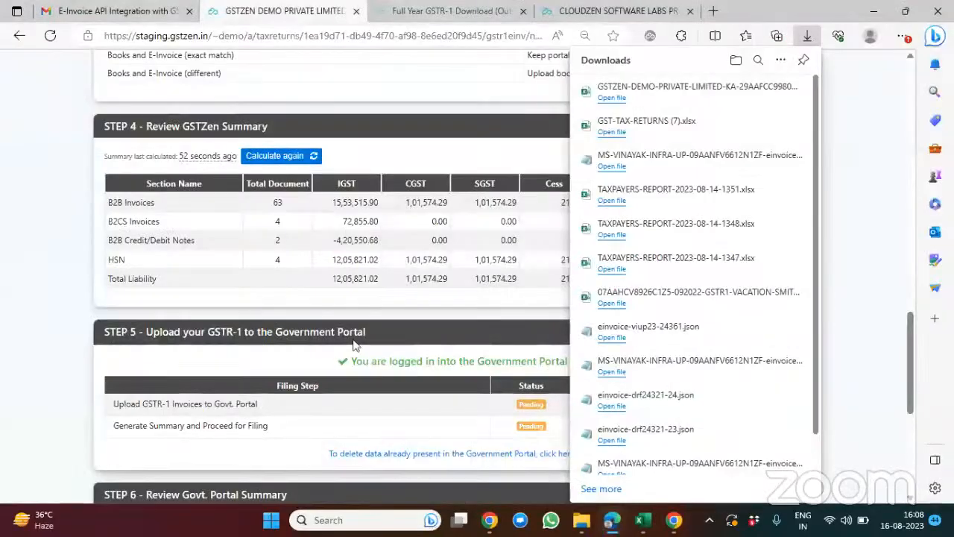
pyautogui.click(255, 319)
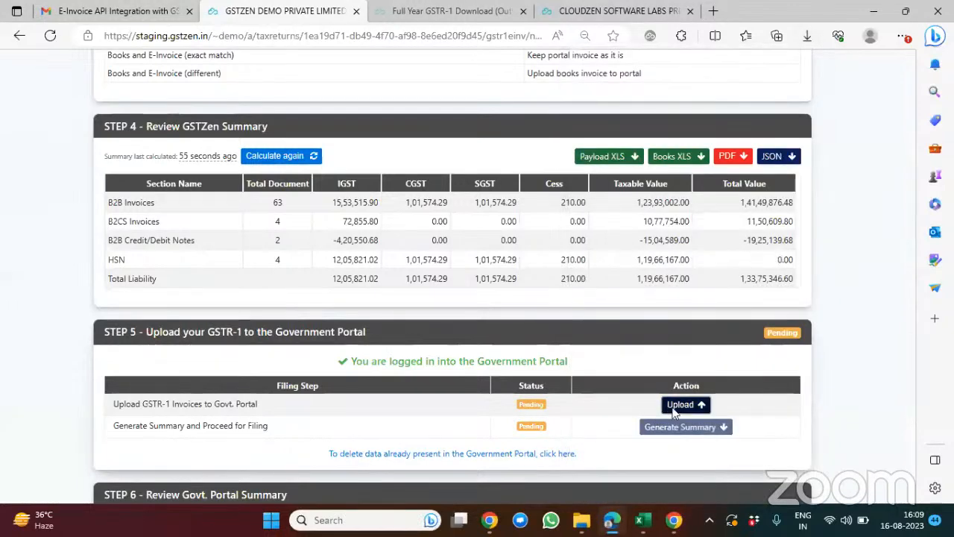
pyautogui.click(674, 407)
pyautogui.click(502, 144)
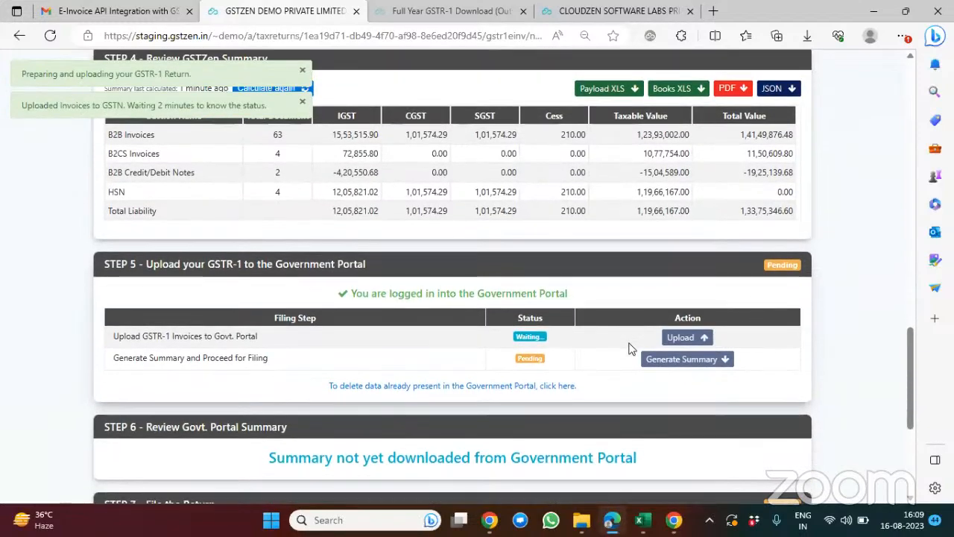
# Step: Open the Karnataka GSTIN's page in a new browser tab and switch to it
pyautogui.scroll(3, 629, 348)
pyautogui.scroll(15, 628, 348)
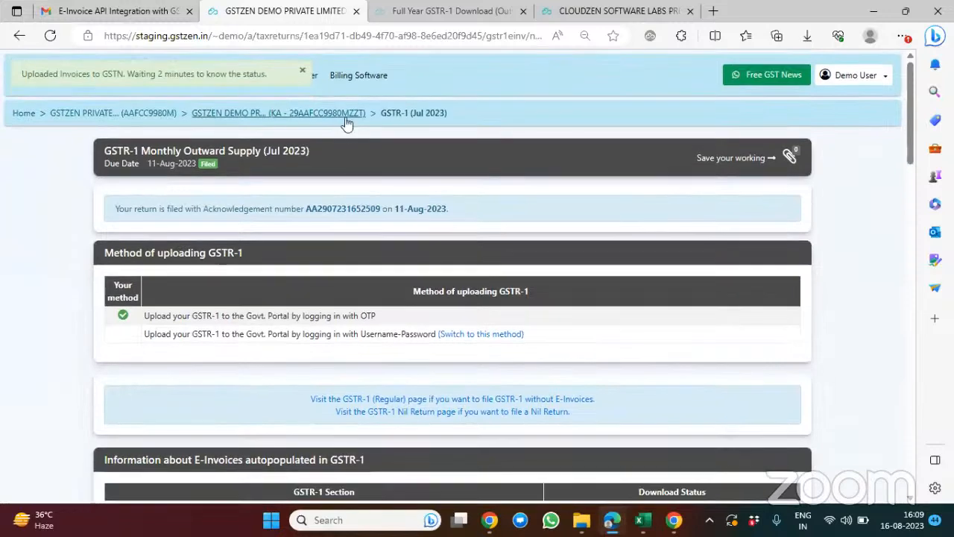
pyautogui.rightClick(346, 123)
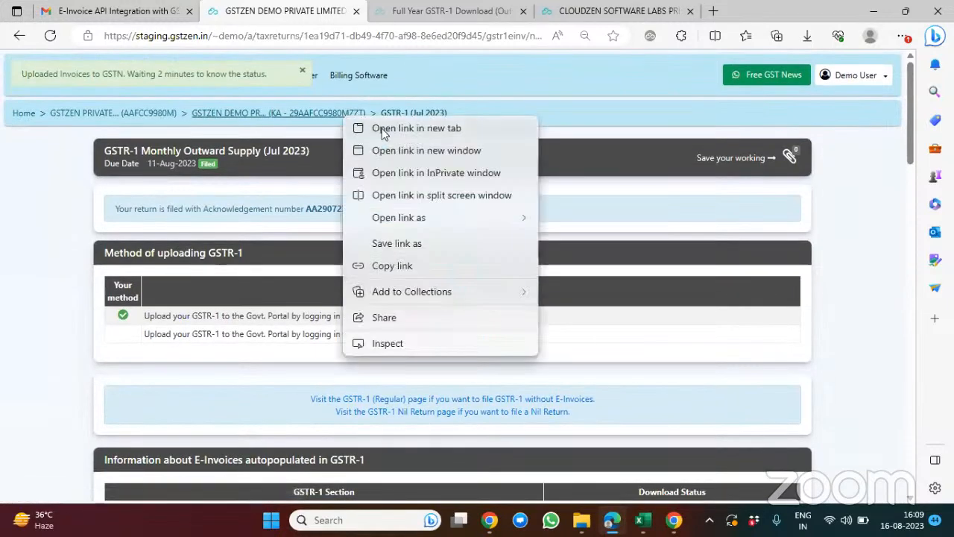
pyautogui.click(381, 128)
pyautogui.click(380, 10)
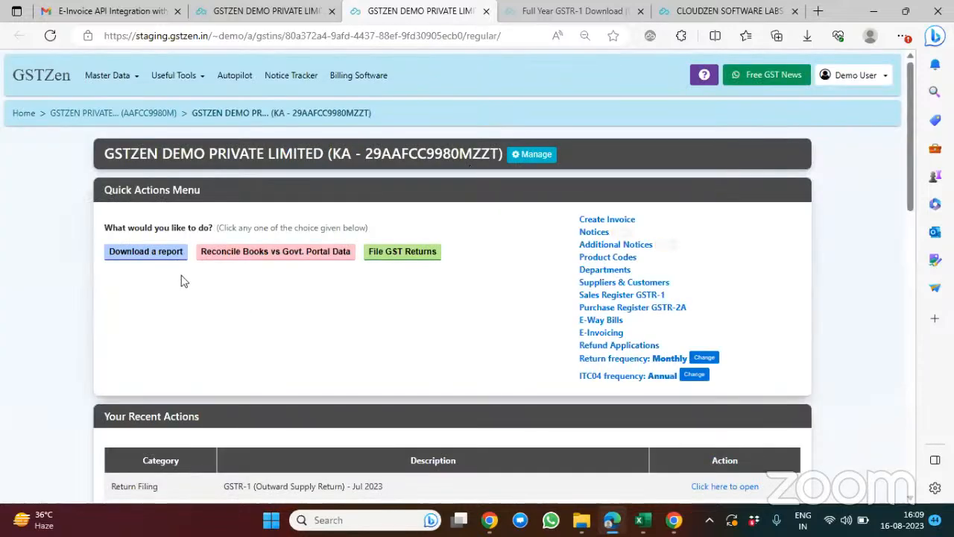
# Step: Open the Sales Register vs GSTR-1 reconciliation of books against Government Portal data for FY 2023-24
pyautogui.click(241, 257)
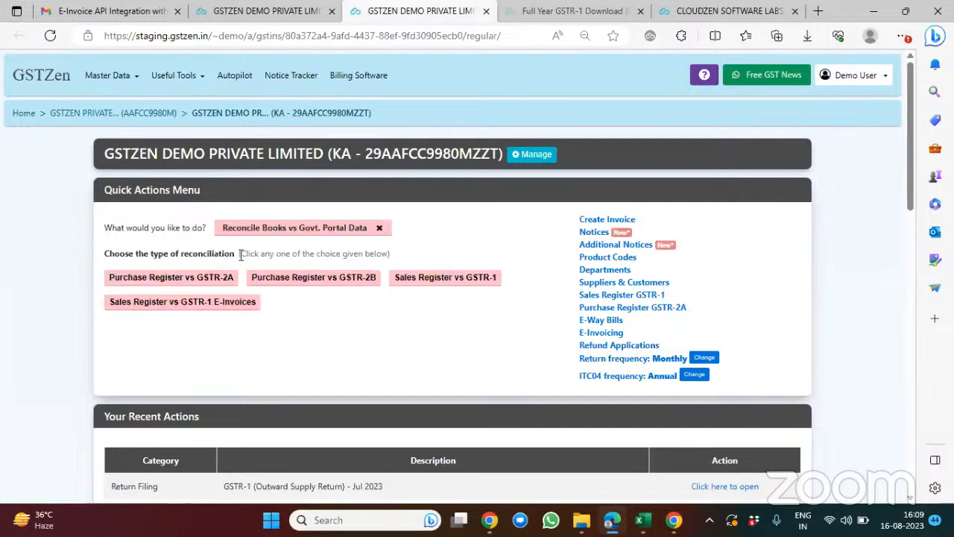
pyautogui.click(411, 282)
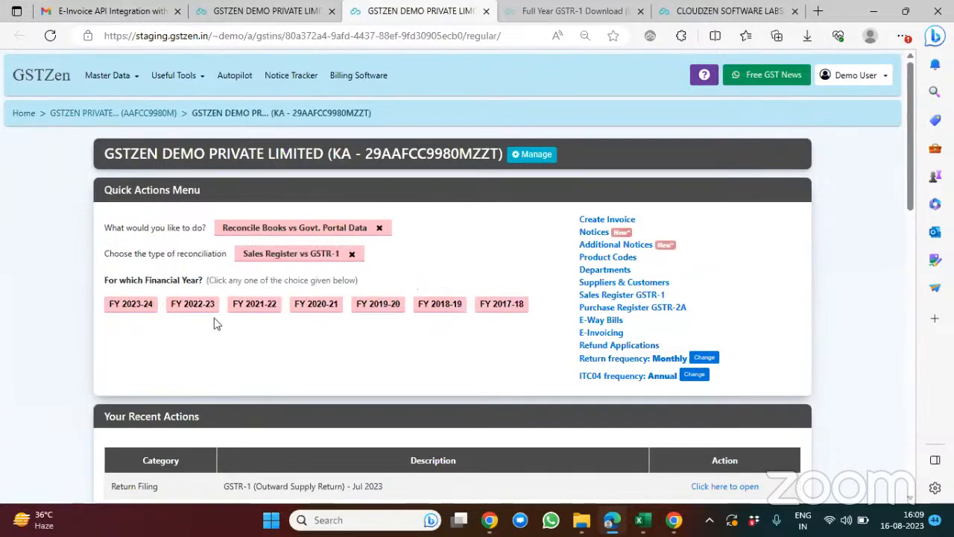
pyautogui.click(131, 312)
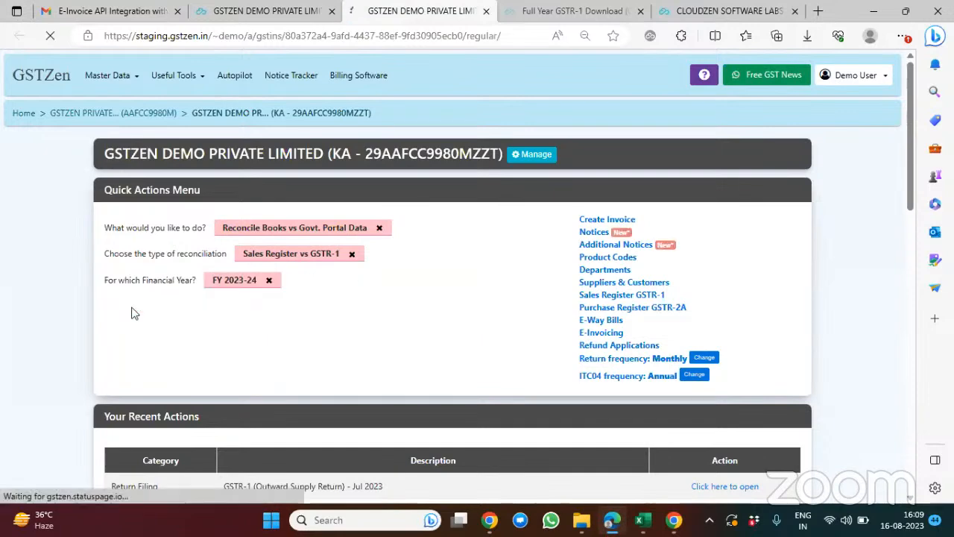
# Step: Request the download of all July 2023 GSTR-1 data from the Government Portal, confirming the request
pyautogui.scroll(-2, 492, 350)
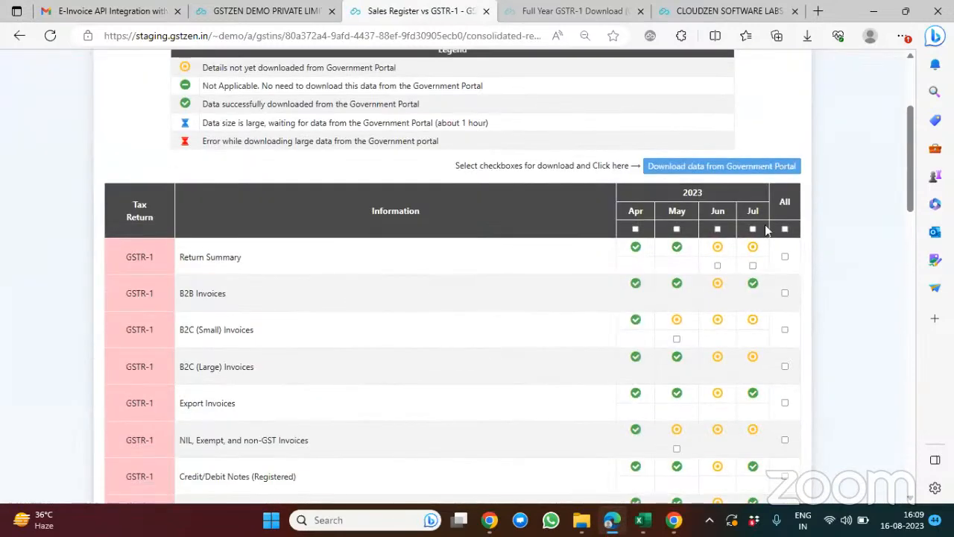
pyautogui.click(752, 229)
pyautogui.click(722, 166)
pyautogui.click(490, 144)
# Step: Run the Sales Details Matcher with the preset day and tax amount differences and return to the reconciliation page
pyautogui.scroll(-3, 748, 304)
pyautogui.scroll(-7, 748, 303)
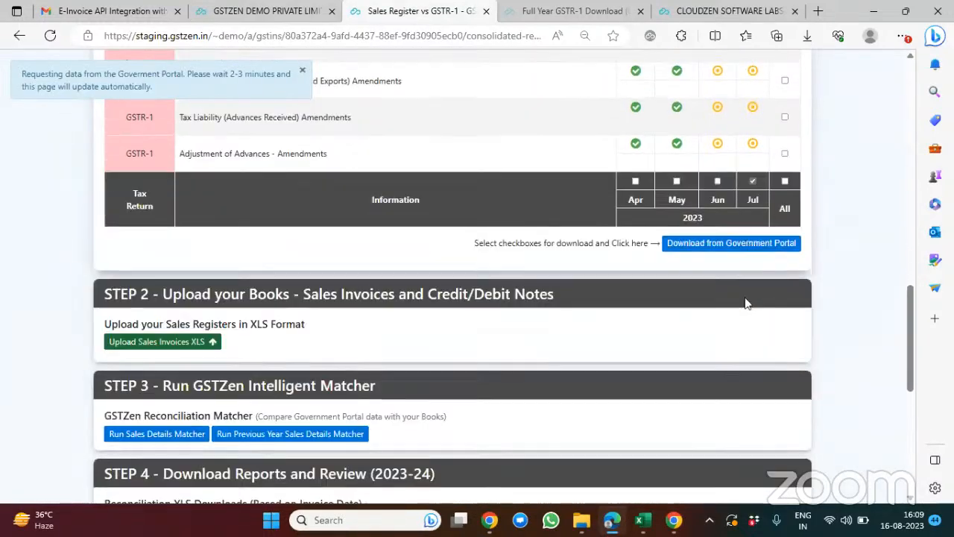
pyautogui.scroll(-2, 410, 353)
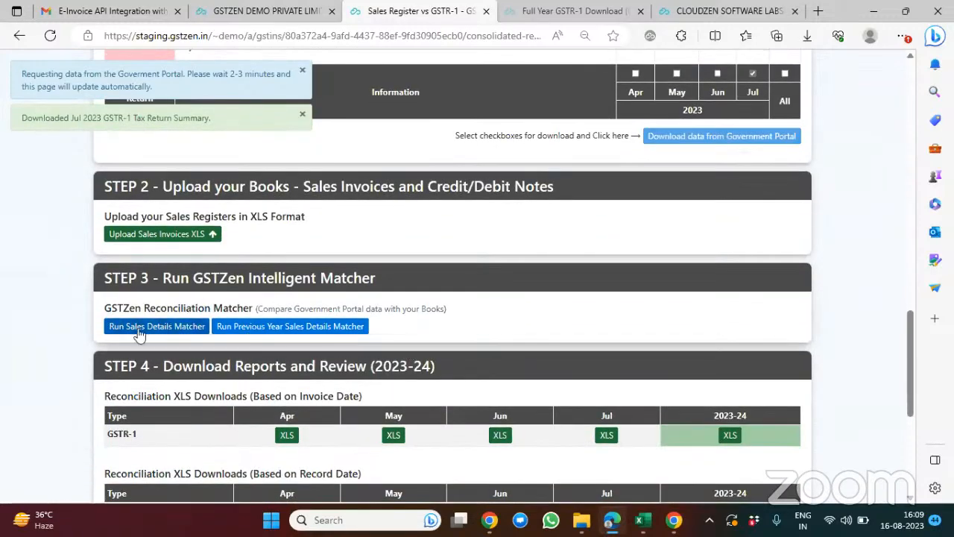
pyautogui.click(168, 326)
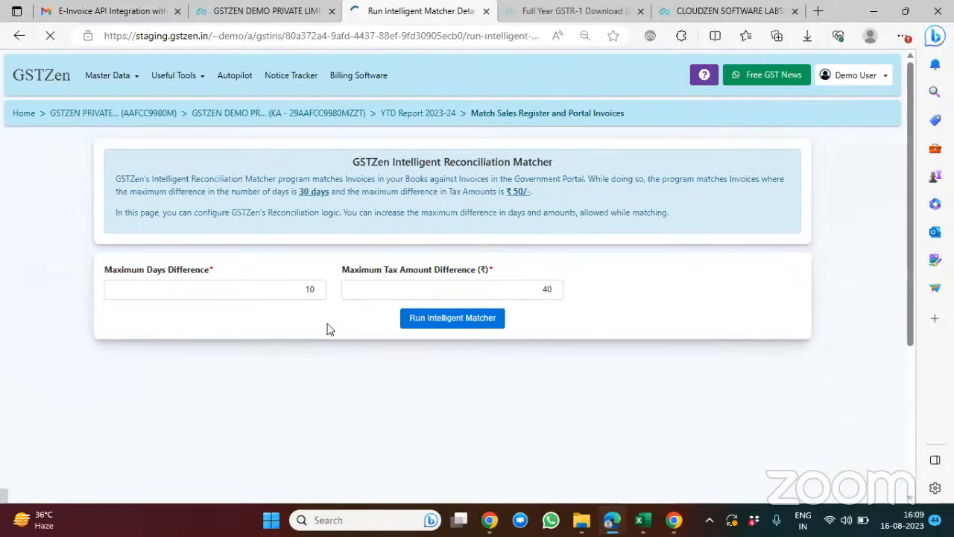
pyautogui.click(474, 319)
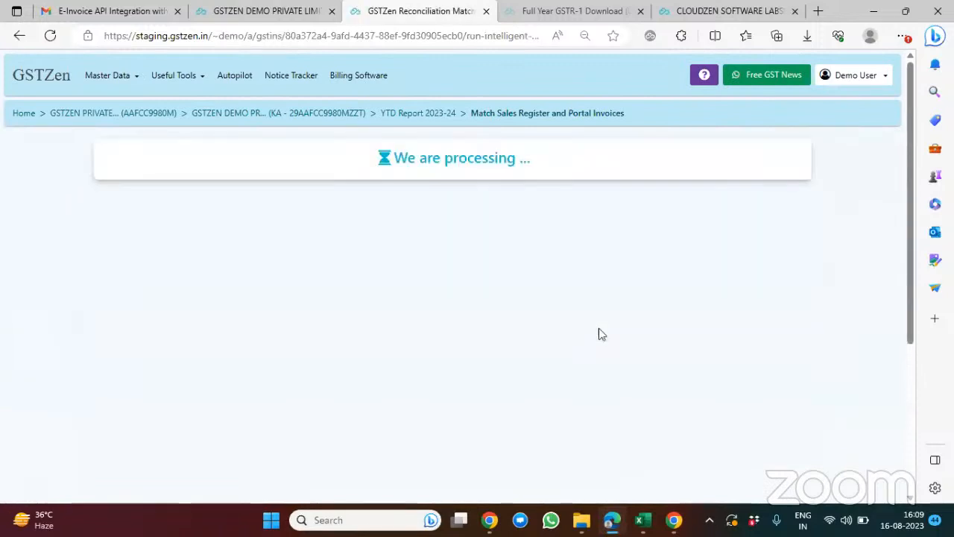
pyautogui.click(430, 182)
# Step: Download the July GSTR-1 reconciliation XLS based on filing period and open it in Excel with editing enabled
pyautogui.scroll(-10, 615, 290)
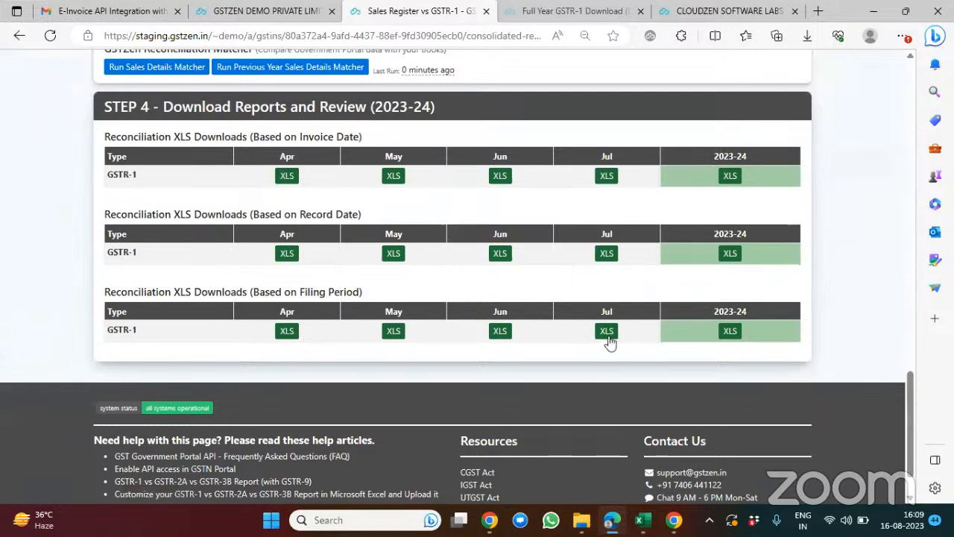
pyautogui.click(607, 335)
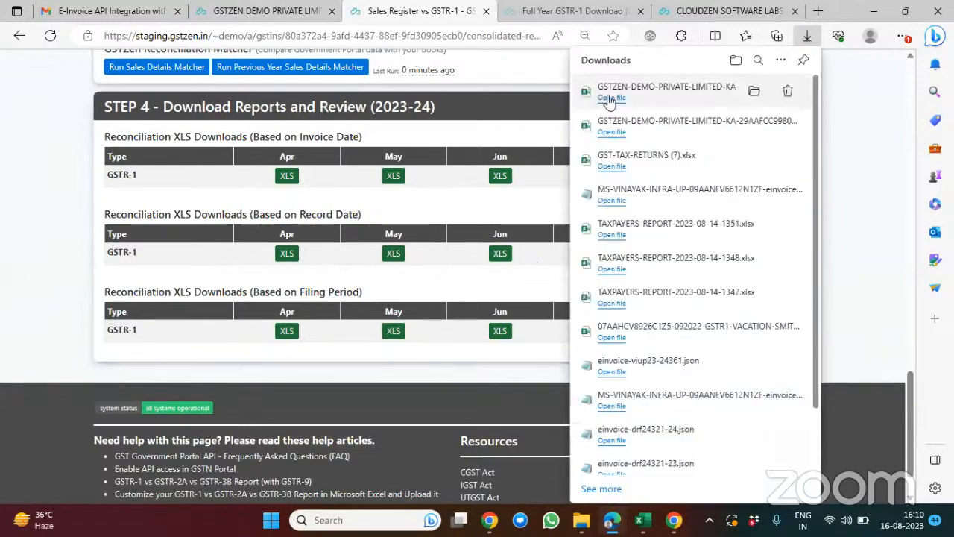
pyautogui.click(611, 98)
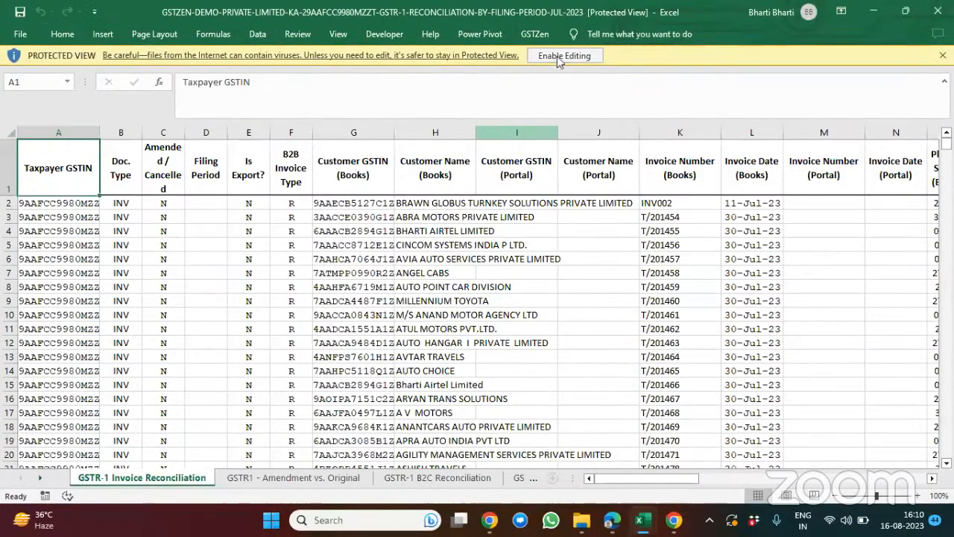
pyautogui.click(557, 56)
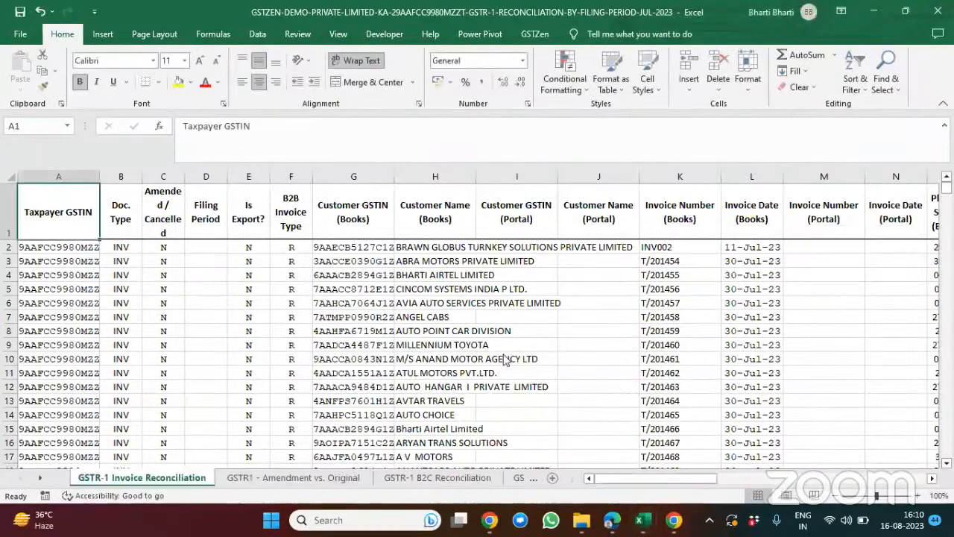
# Step: Examine the GSTR-1 Invoice Reconciliation sheet across to the Reconciliation Status column, then minimize the workbook
pyautogui.click(596, 345)
pyautogui.hscroll(10, 597, 350)
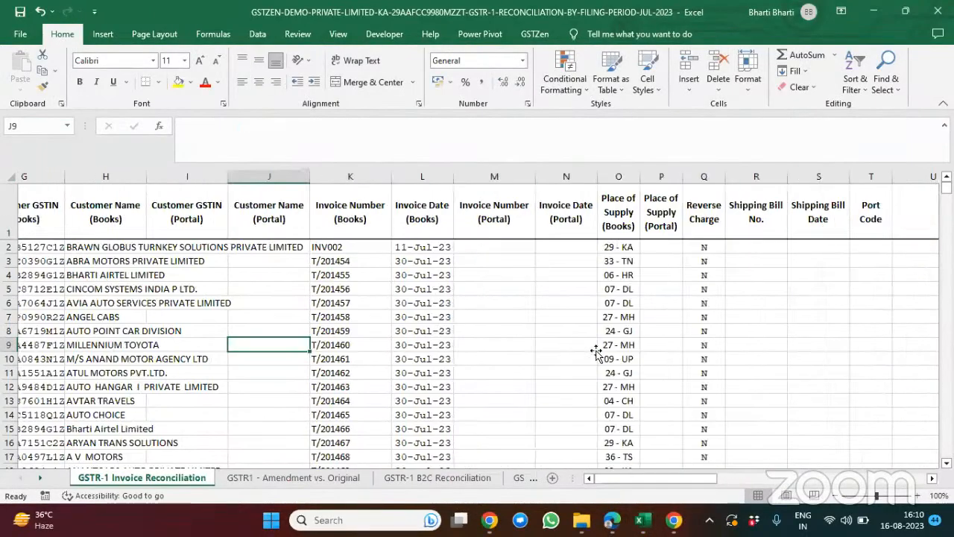
pyautogui.hscroll(2, 596, 351)
pyautogui.scroll(-12, 597, 347)
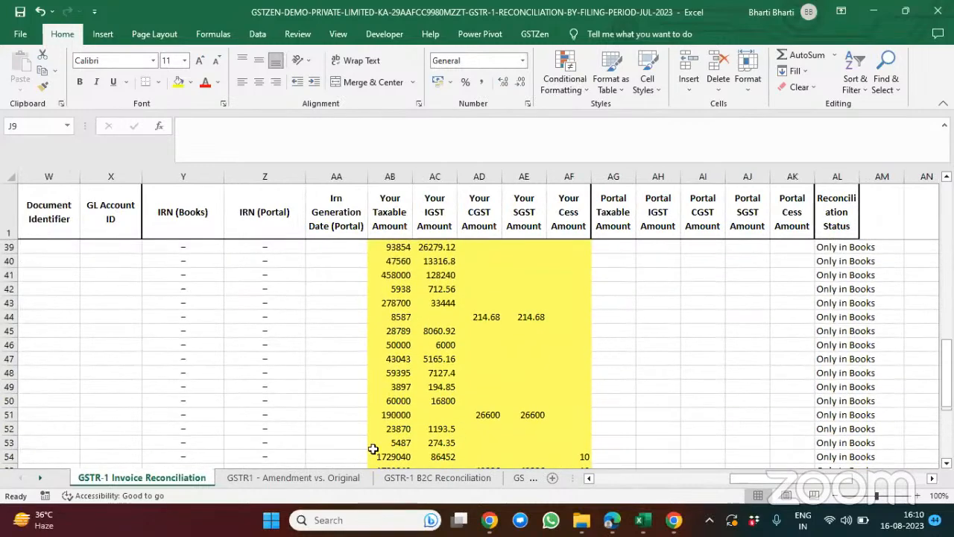
pyautogui.click(863, 10)
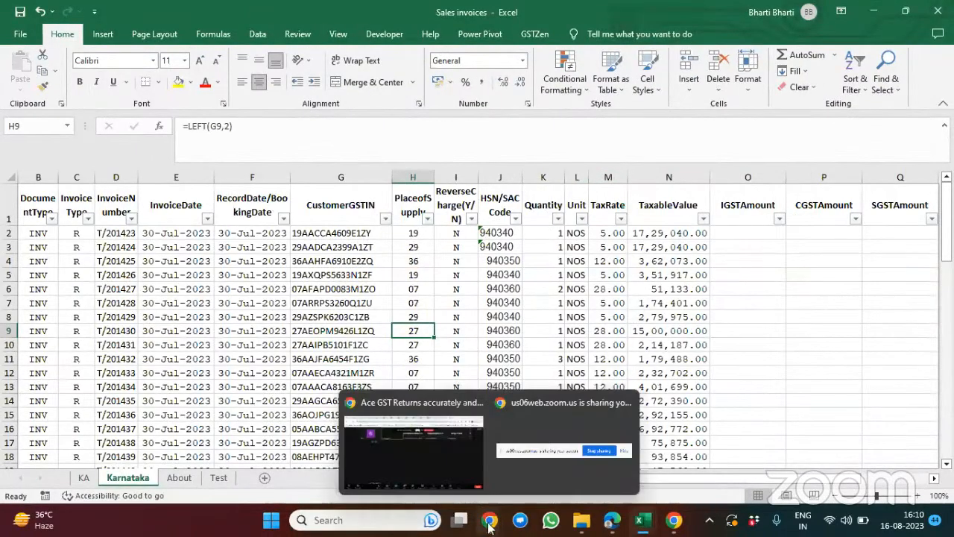
# Step: Switch back to the July 2023 GSTR-1 return in Edge and open the error report for the uploaded invoices
pyautogui.click(611, 519)
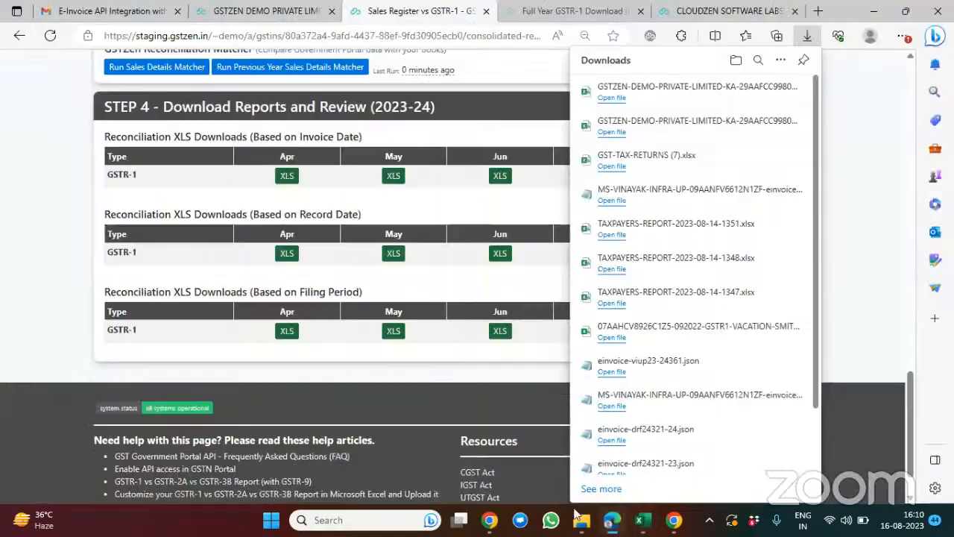
pyautogui.click(261, 11)
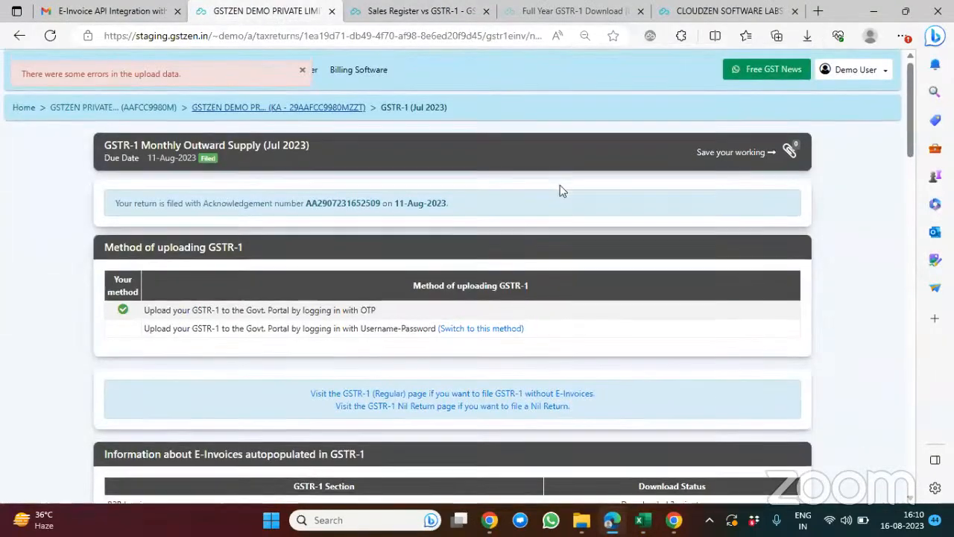
pyautogui.scroll(-10, 559, 190)
pyautogui.scroll(-8, 560, 189)
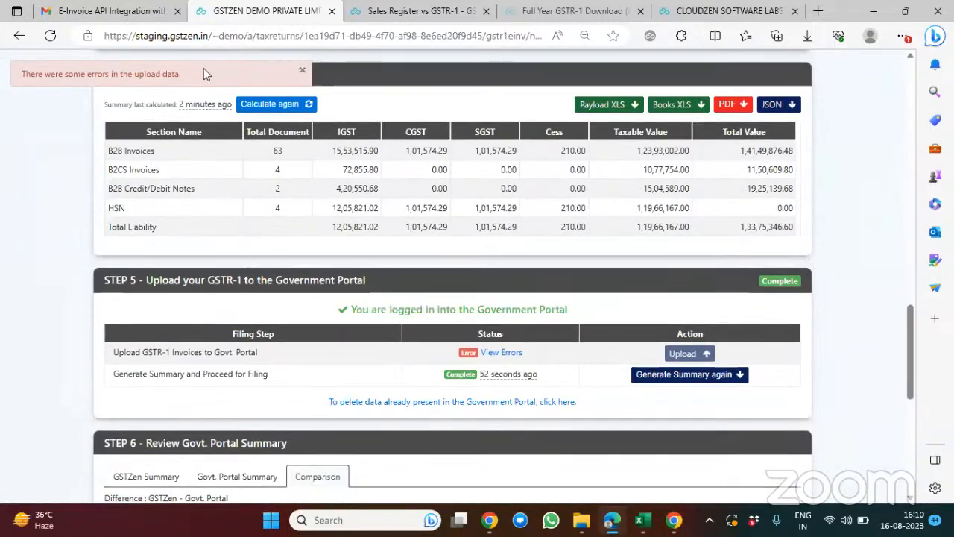
pyautogui.click(510, 355)
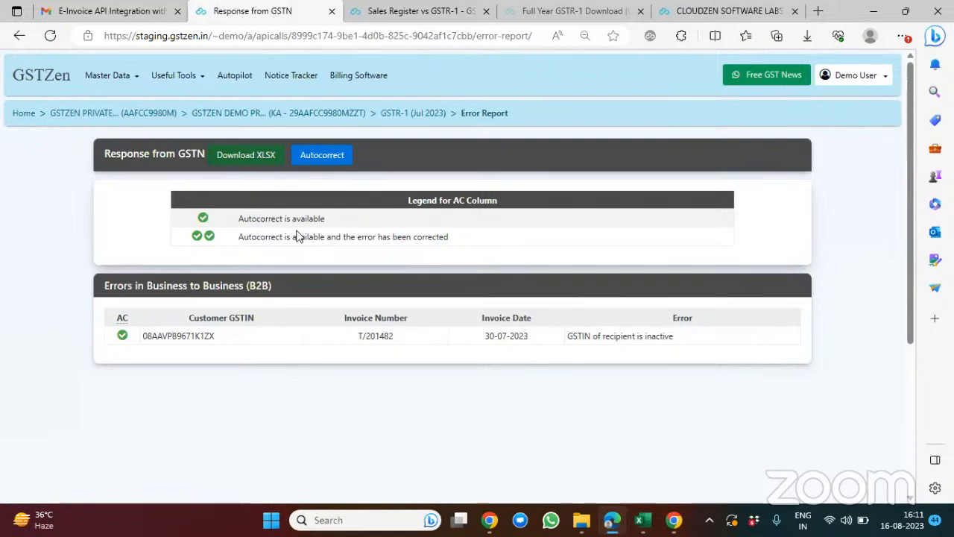
# Step: Autocorrect the B2B invoice listed in the error report, confirming the correction, and refresh the report
pyautogui.click(332, 158)
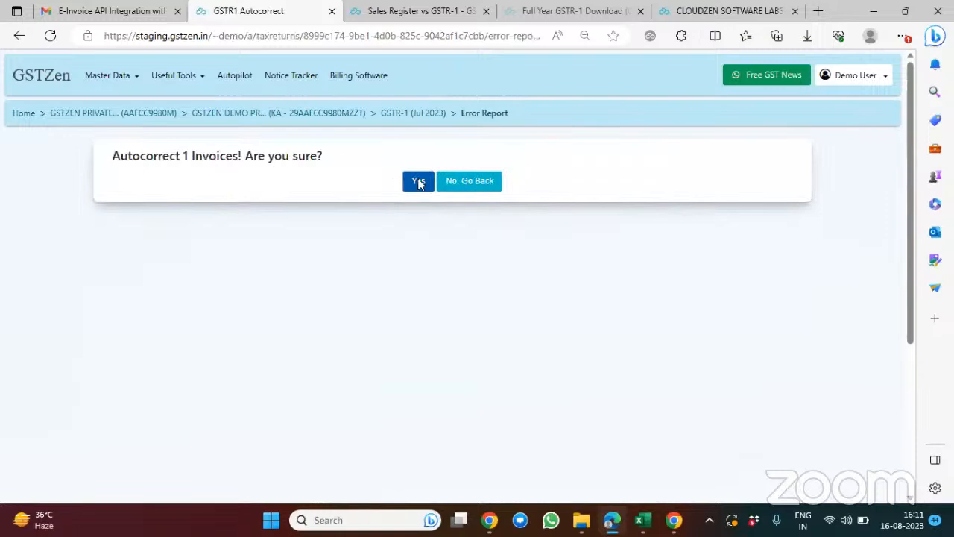
pyautogui.click(418, 181)
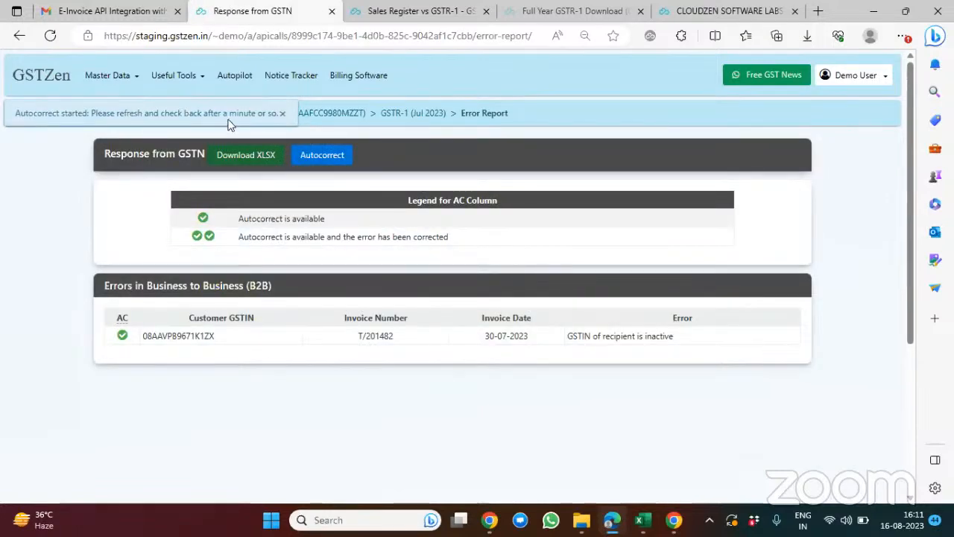
pyautogui.click(50, 36)
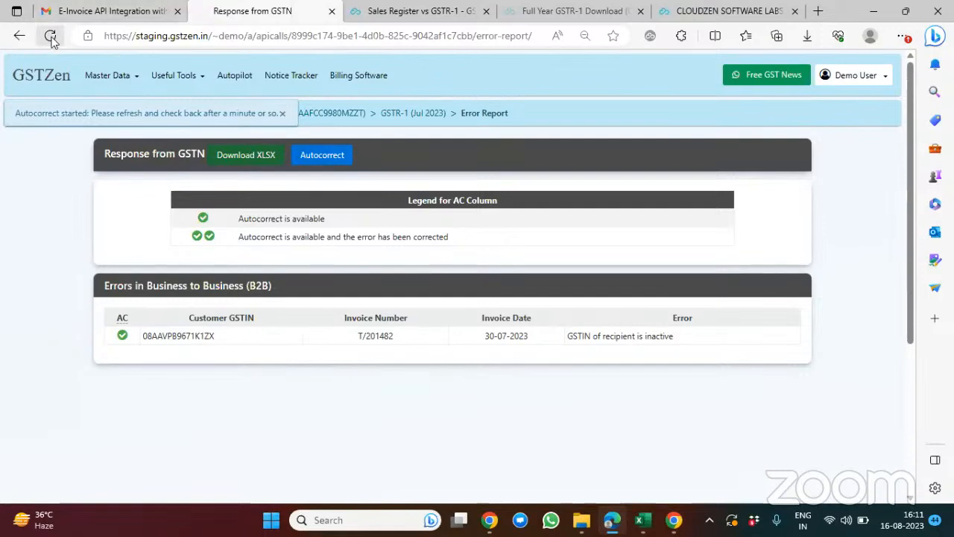
# Step: Return to the GSTR-1 (Jul 2023) page and recalculate the GSTZen summary
pyautogui.click(415, 119)
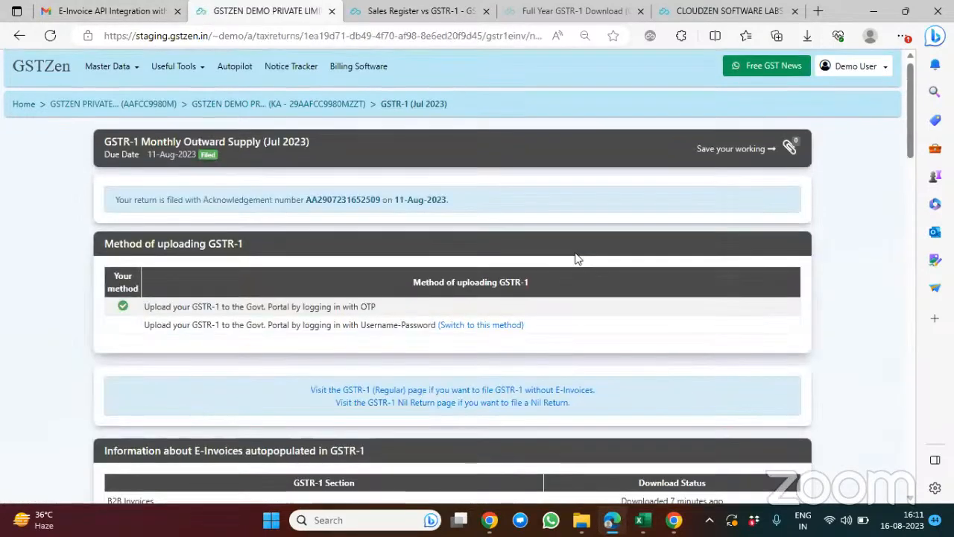
pyautogui.scroll(-17, 575, 253)
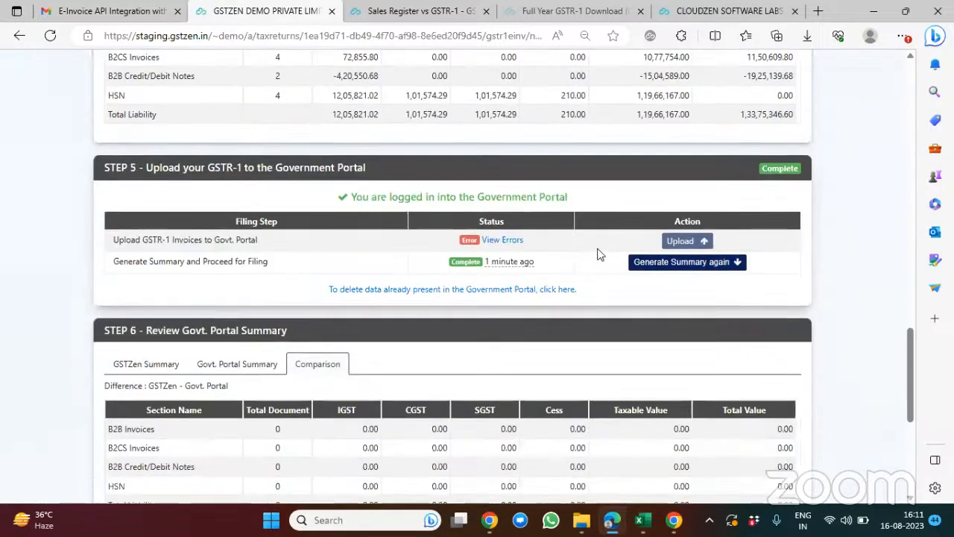
pyautogui.scroll(4, 600, 254)
pyautogui.click(274, 261)
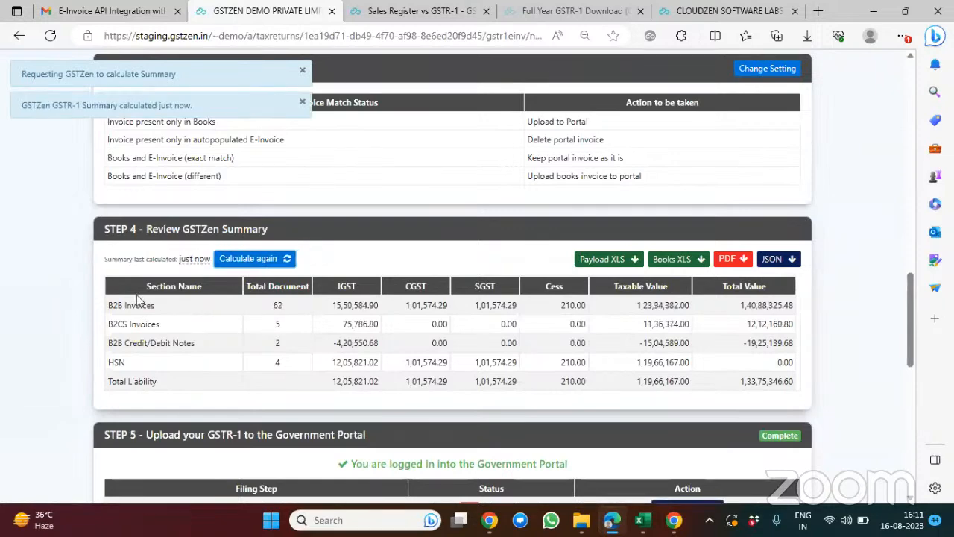
# Step: Check the B2B document count in the GSTZen summary and upload the GSTR-1 invoices to the Government Portal again, confirming the upload
pyautogui.scroll(-1, 289, 367)
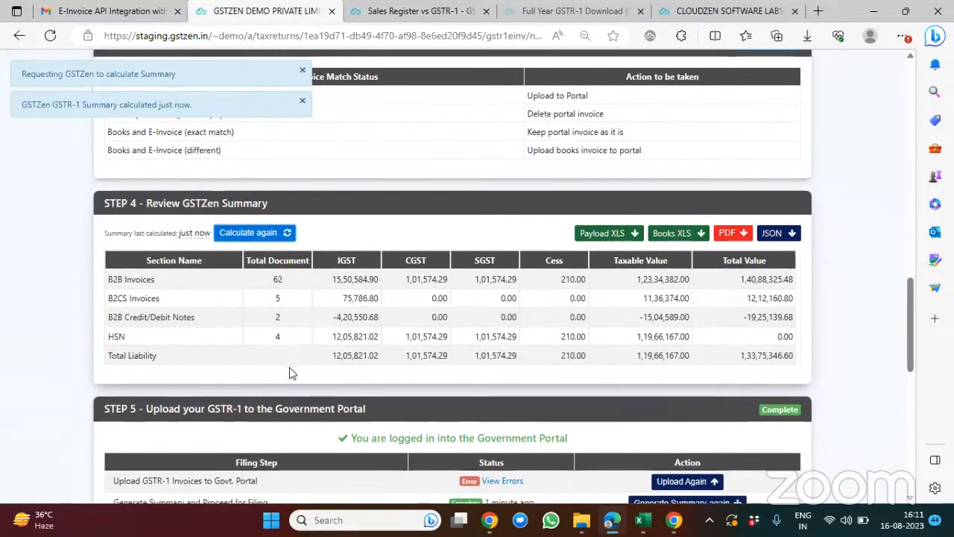
pyautogui.moveTo(270, 279); pyautogui.dragTo(294, 282)
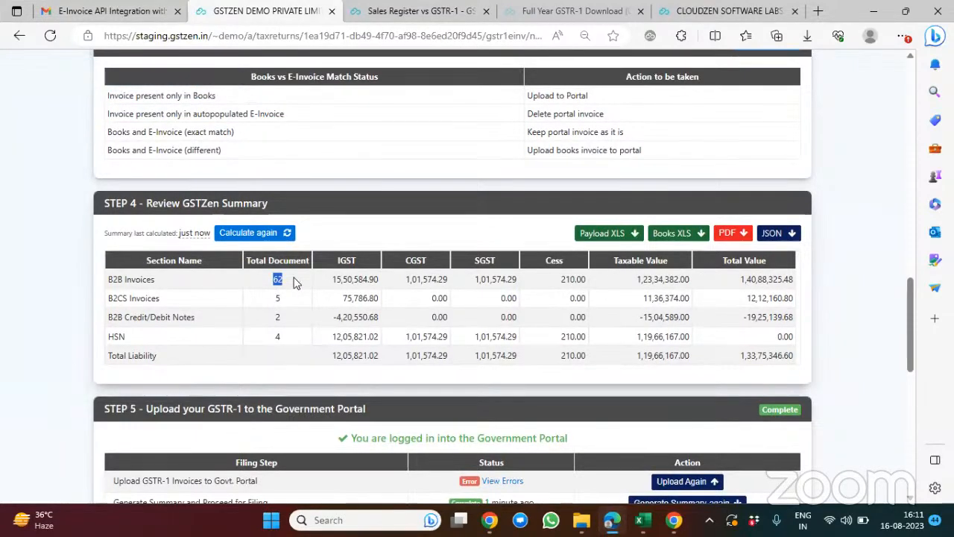
pyautogui.scroll(-1, 293, 282)
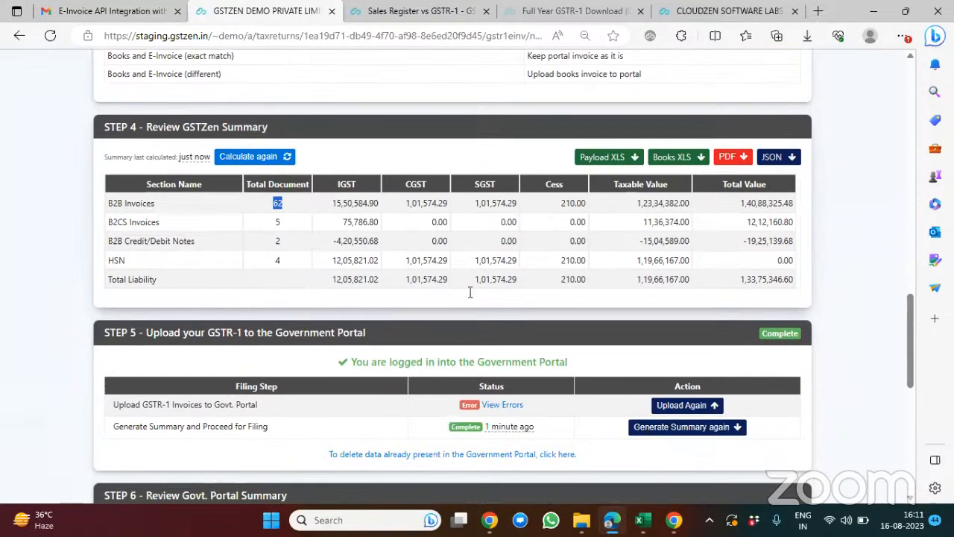
pyautogui.click(665, 407)
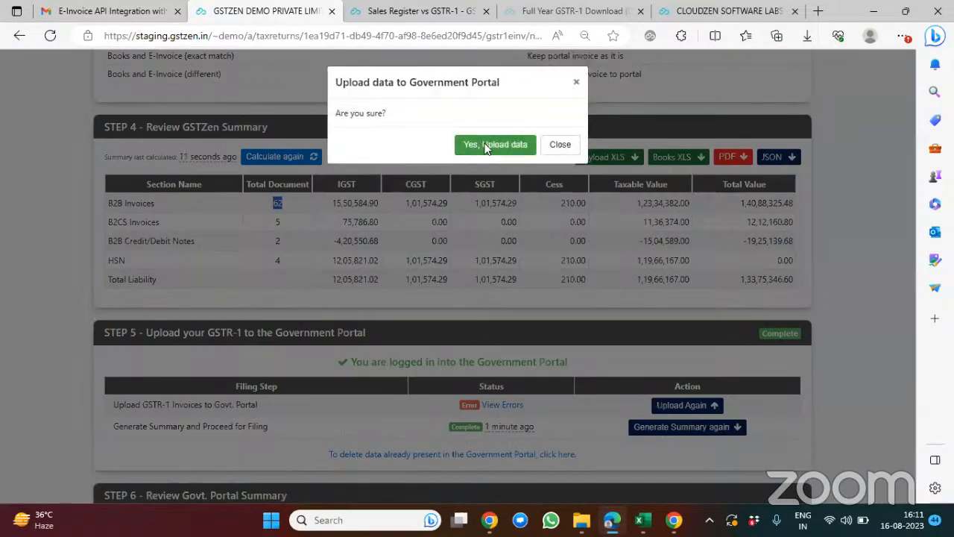
pyautogui.click(488, 144)
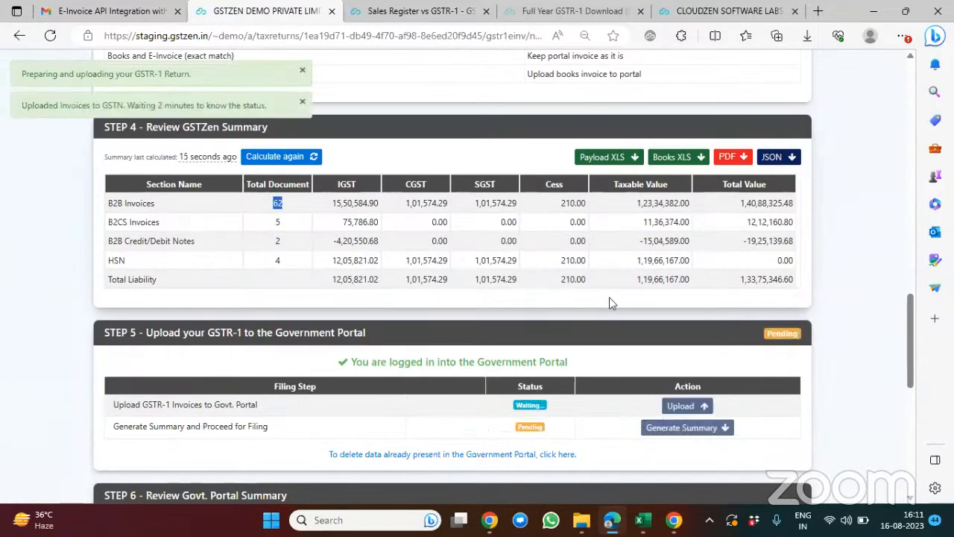
# Step: Review the upload status, the GSTZen summary's document counts and the earlier filing sections of the return
pyautogui.scroll(-1, 608, 298)
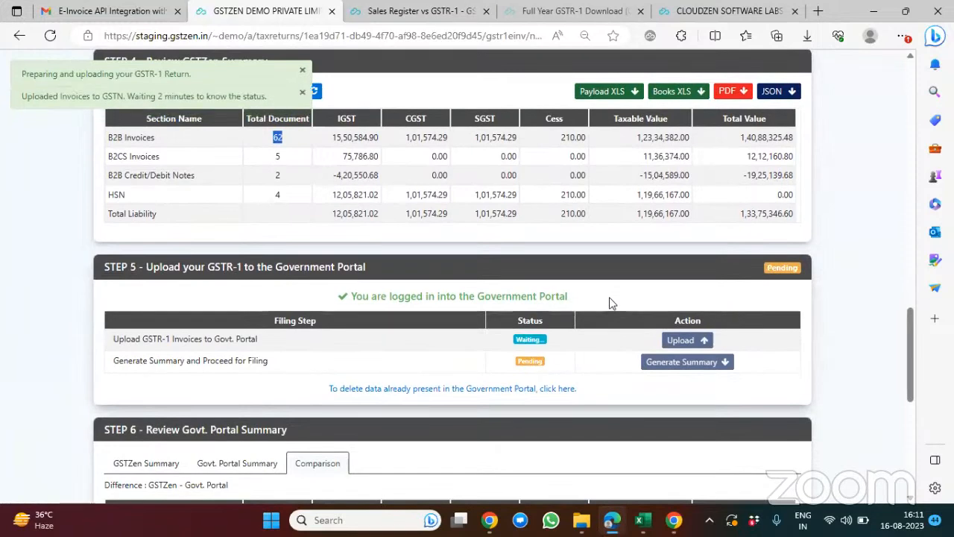
pyautogui.scroll(2, 609, 302)
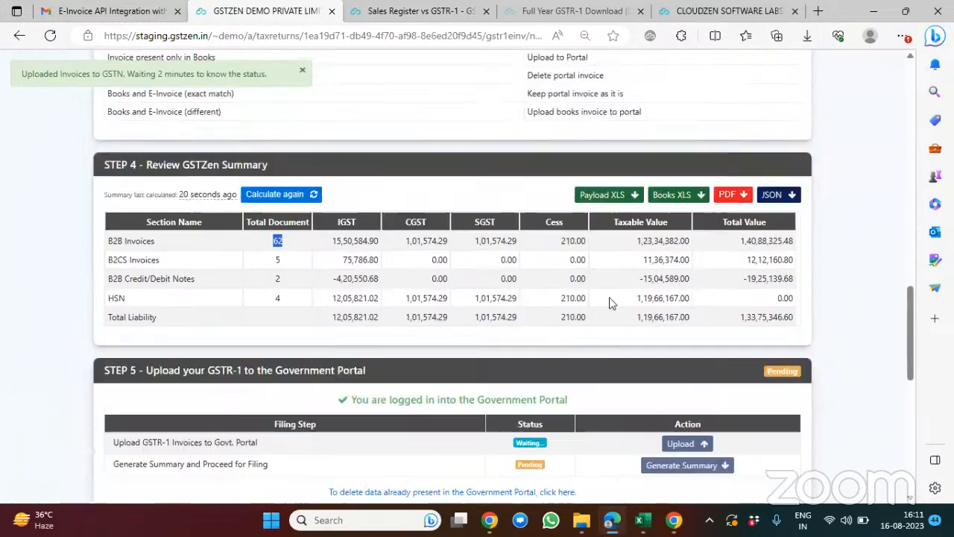
pyautogui.scroll(-2, 609, 302)
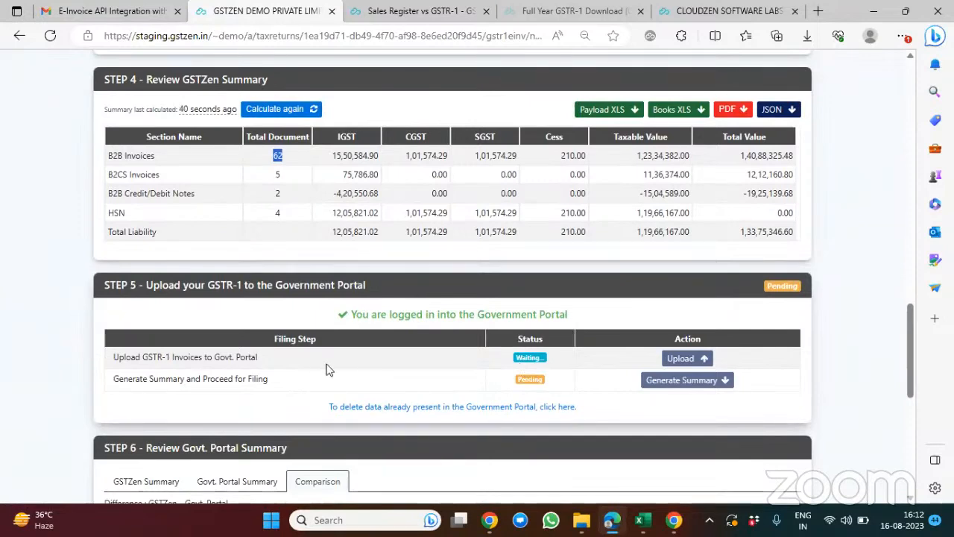
pyautogui.click(274, 187)
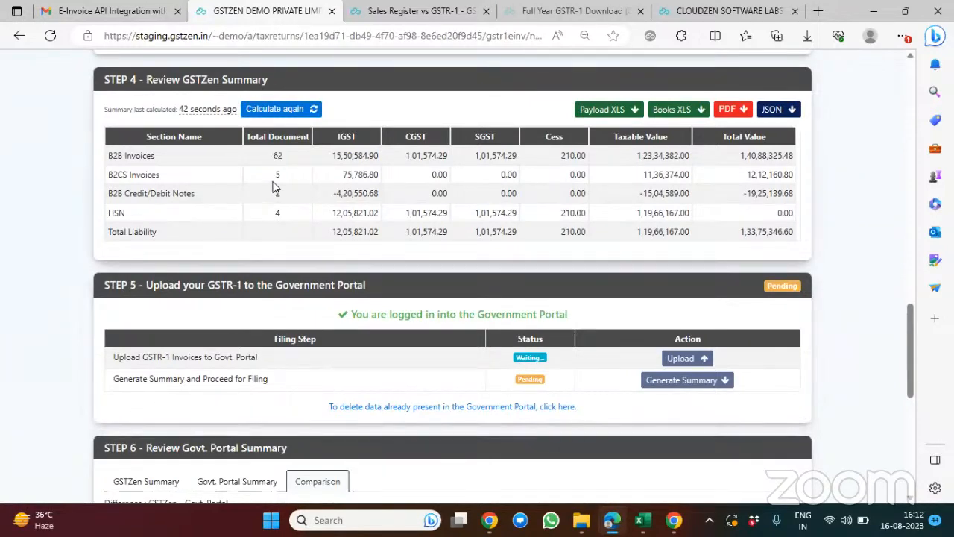
pyautogui.scroll(10, 273, 187)
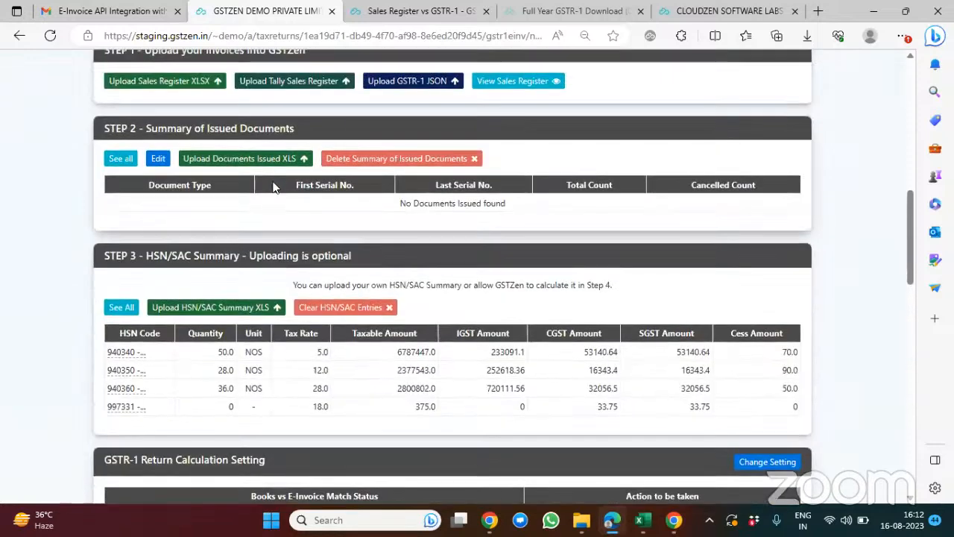
# Step: Check the HSN/SAC section and the invoice upload status, and generate the Government Portal summary to proceed for filing, confirming the request
pyautogui.moveTo(147, 255); pyautogui.dragTo(366, 267)
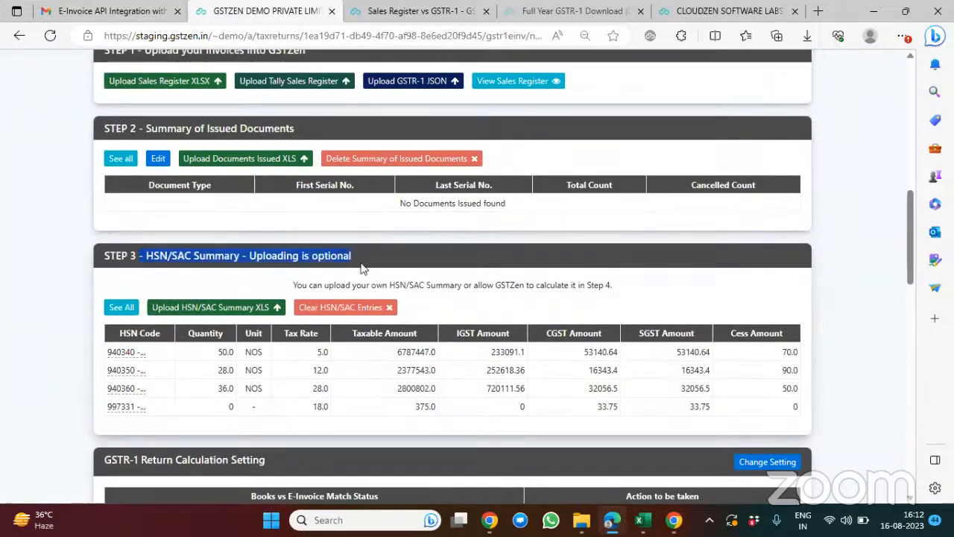
pyautogui.scroll(-3, 366, 267)
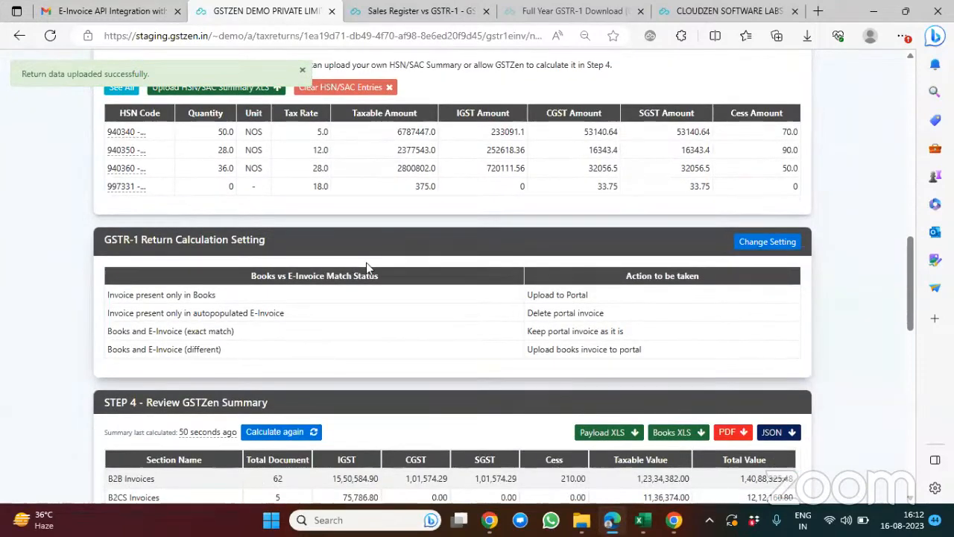
pyautogui.scroll(-6, 366, 267)
pyautogui.scroll(-1, 621, 279)
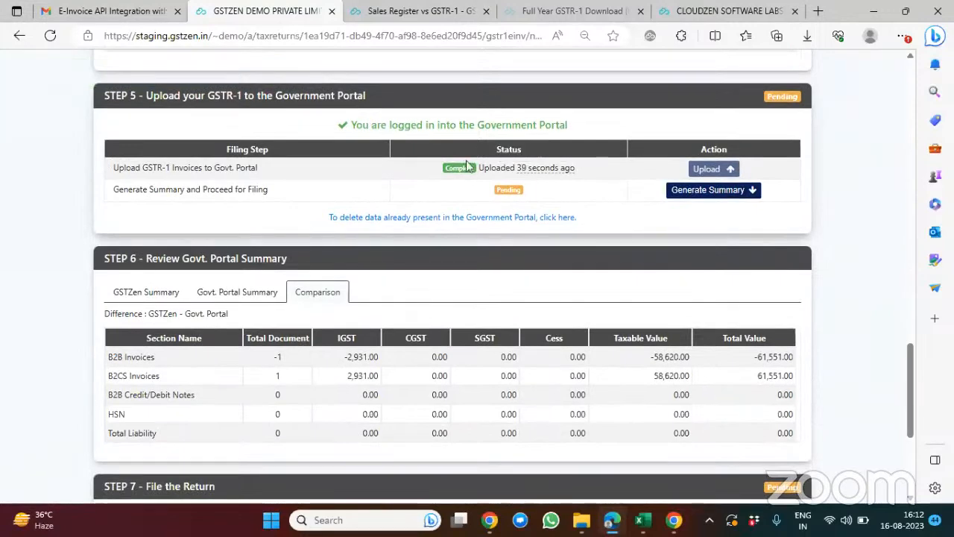
pyautogui.moveTo(433, 166); pyautogui.dragTo(580, 170)
pyautogui.click(694, 190)
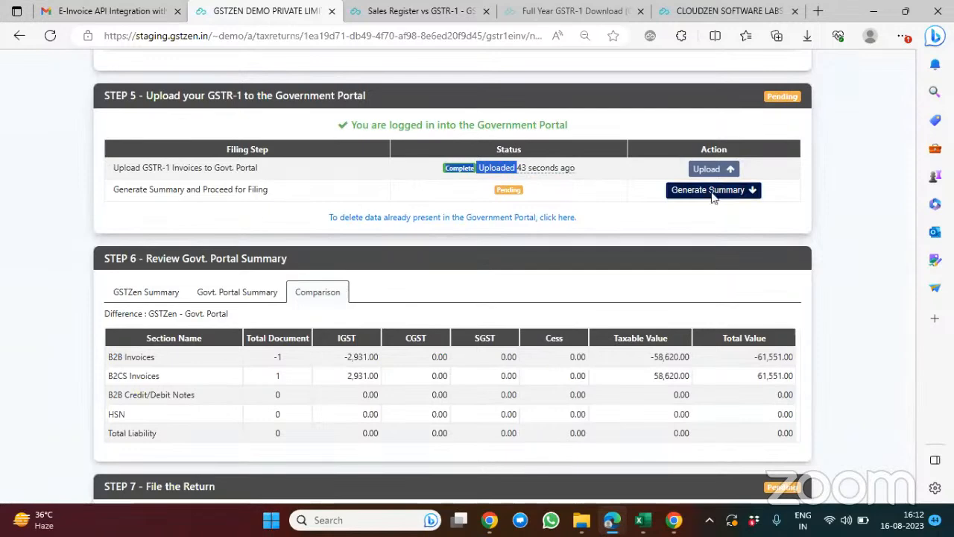
pyautogui.click(505, 145)
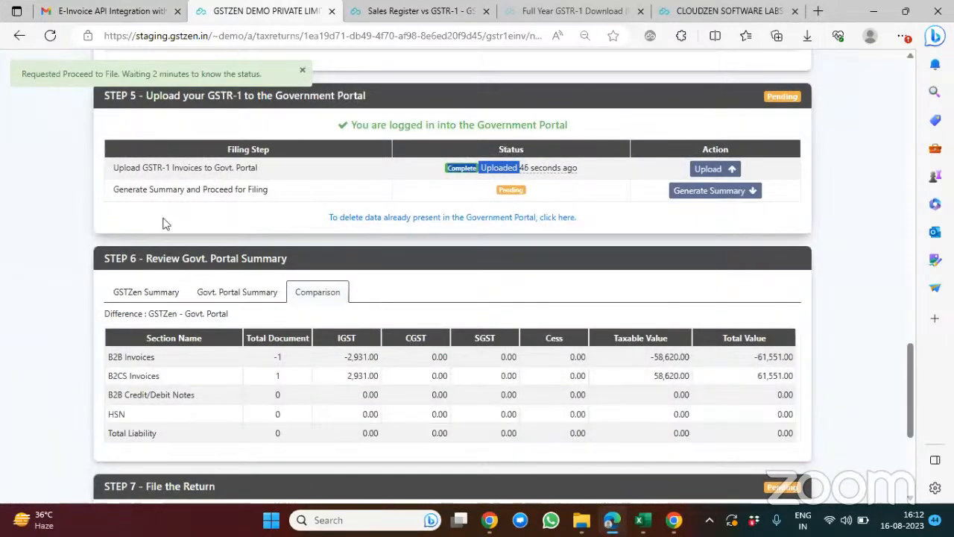
# Step: View the return's GSTZen summary and its Govt. Portal summary in the portal review section
pyautogui.click(134, 291)
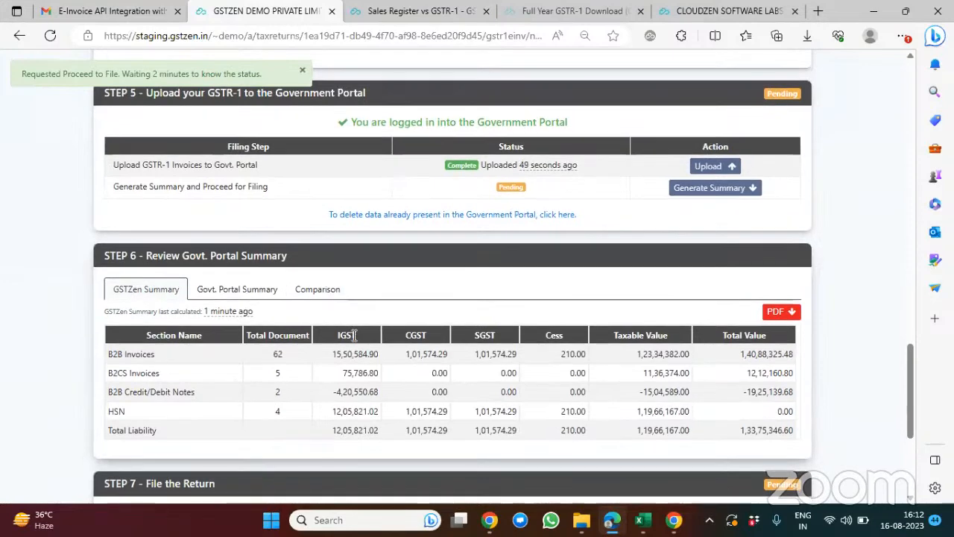
pyautogui.click(232, 283)
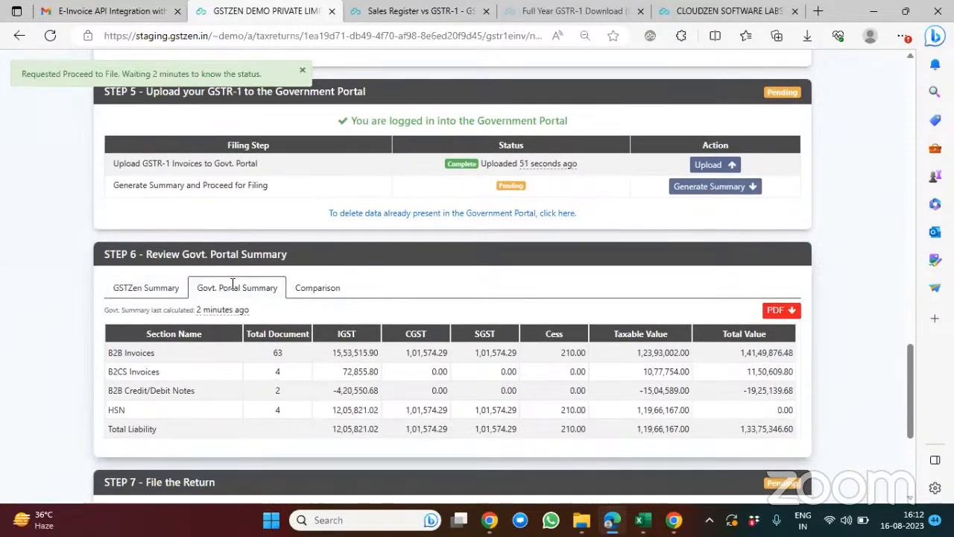
pyautogui.moveTo(128, 286); pyautogui.dragTo(498, 275)
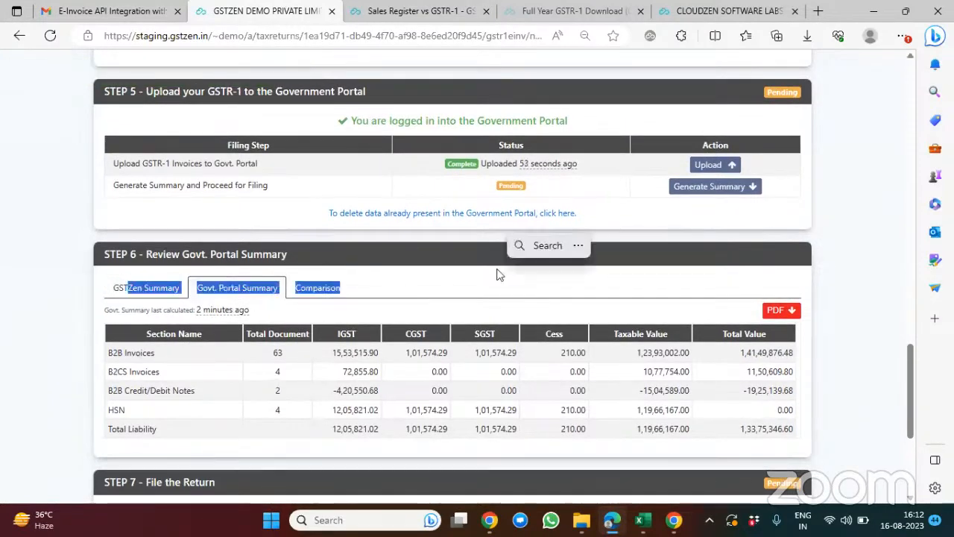
pyautogui.click(617, 214)
pyautogui.scroll(-1, 617, 213)
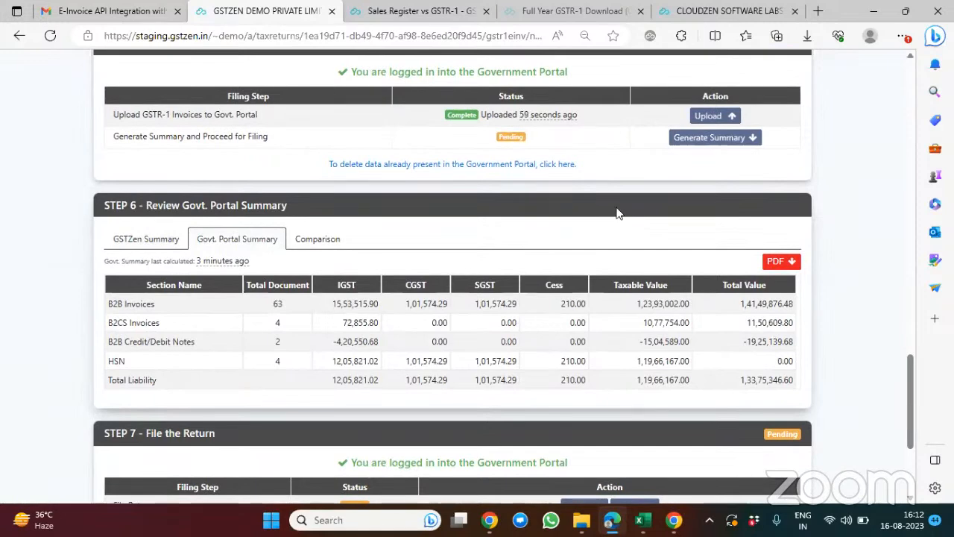
# Step: Check the summary generation status and review the refreshed GSTZen summary, Govt. Portal summary and the comparison between them
pyautogui.scroll(1, 617, 213)
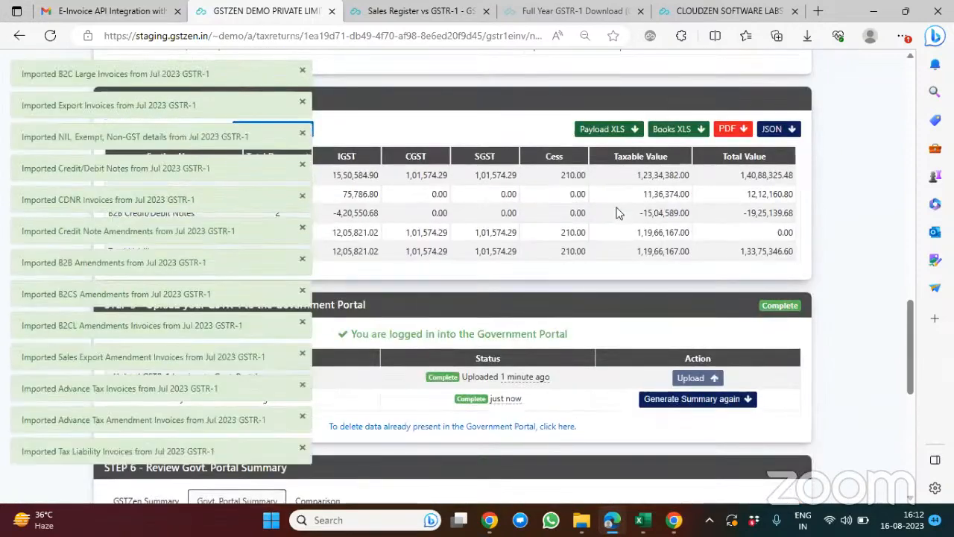
pyautogui.scroll(-2, 499, 129)
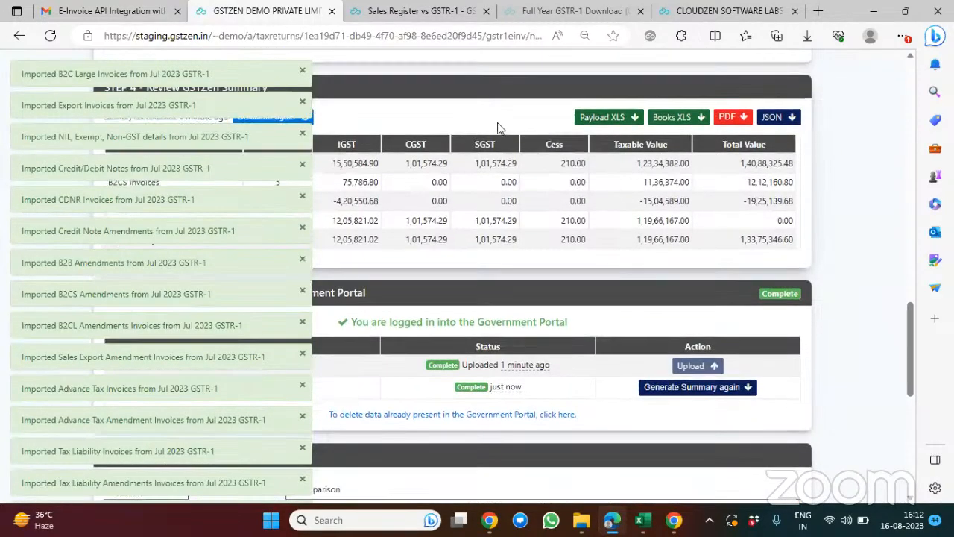
pyautogui.scroll(-1, 497, 128)
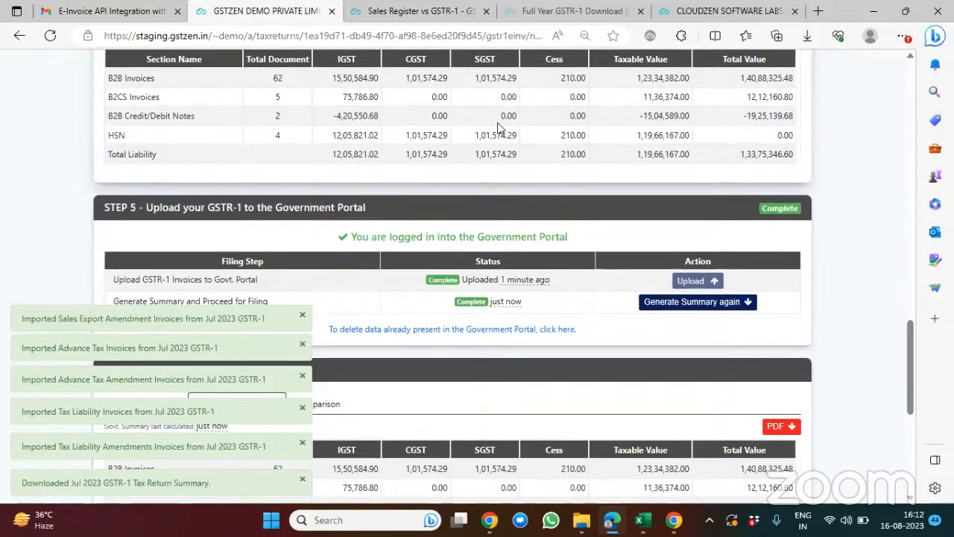
pyautogui.scroll(-3, 500, 123)
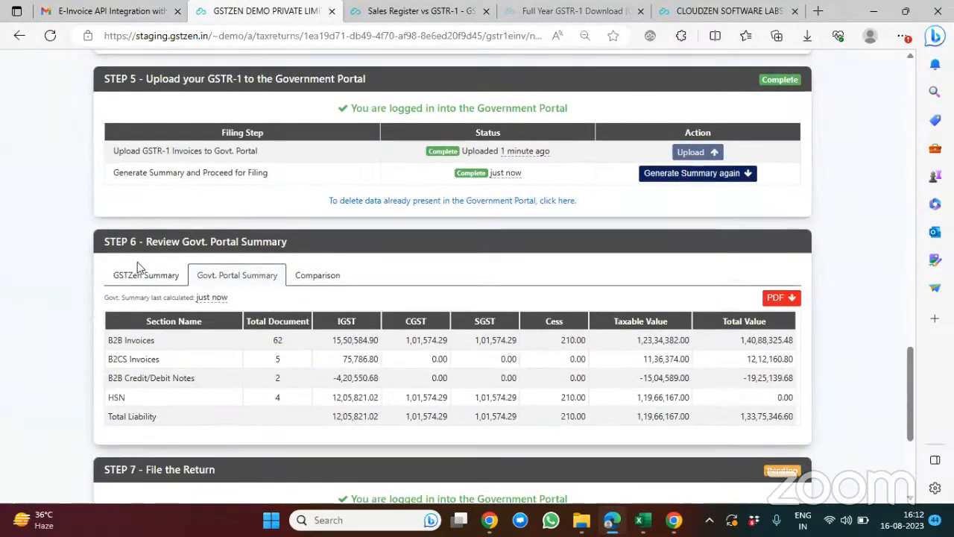
pyautogui.click(142, 273)
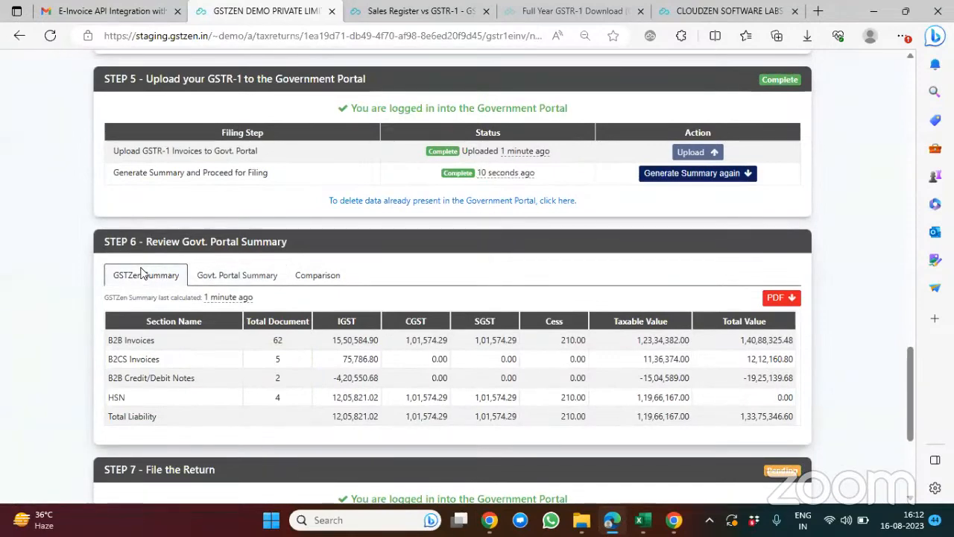
pyautogui.click(244, 276)
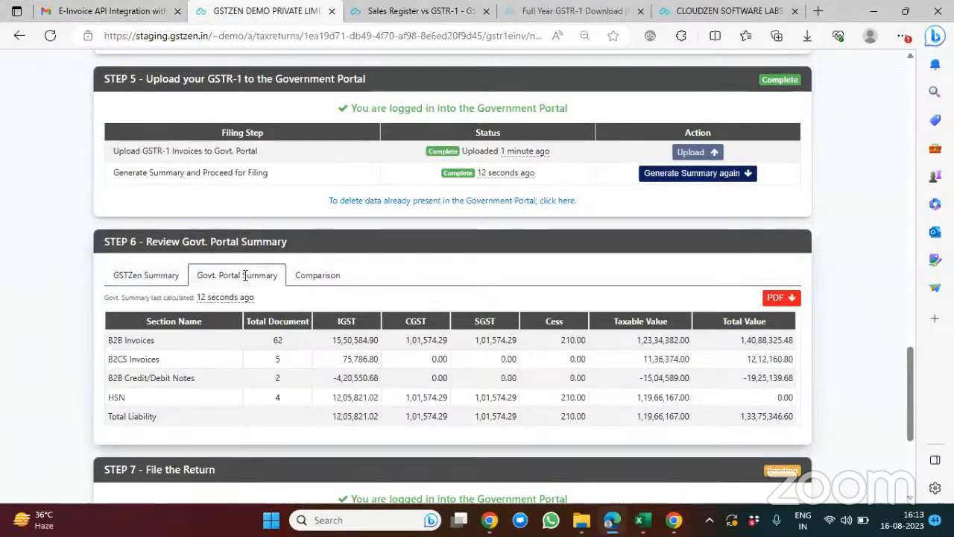
pyautogui.click(305, 275)
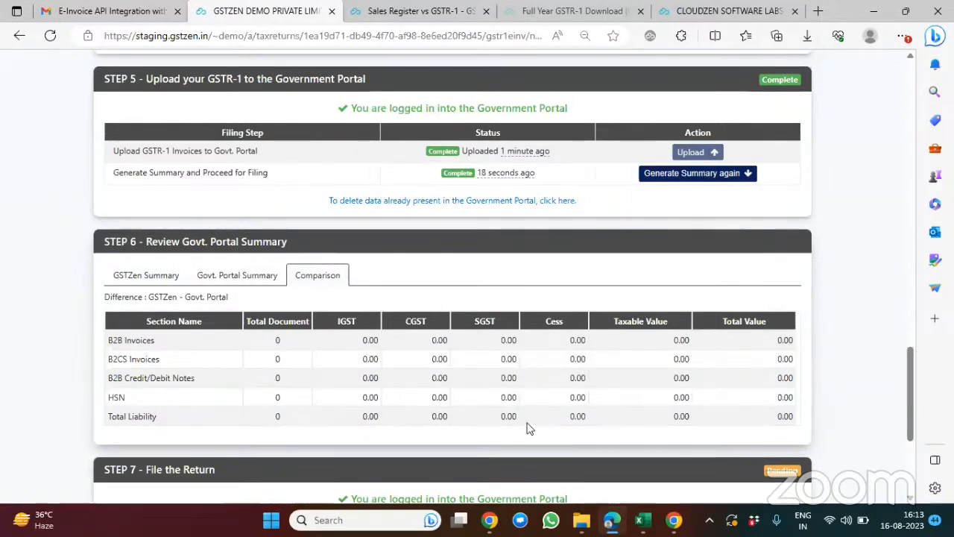
# Step: Examine the EVC and DSC filing options for the return, and review the upload method and filing status in its opening sections
pyautogui.scroll(-1, 527, 427)
pyautogui.scroll(-1, 527, 427)
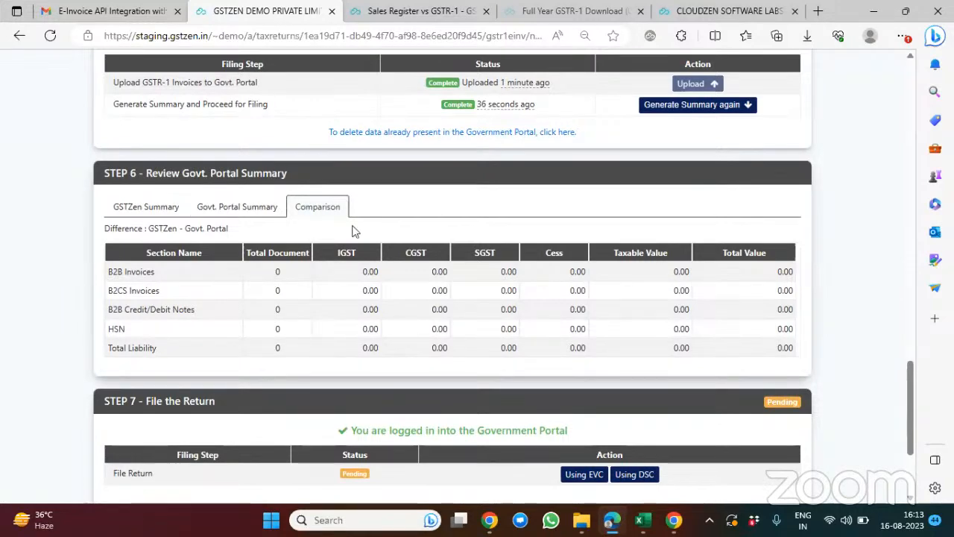
pyautogui.scroll(-2, 354, 232)
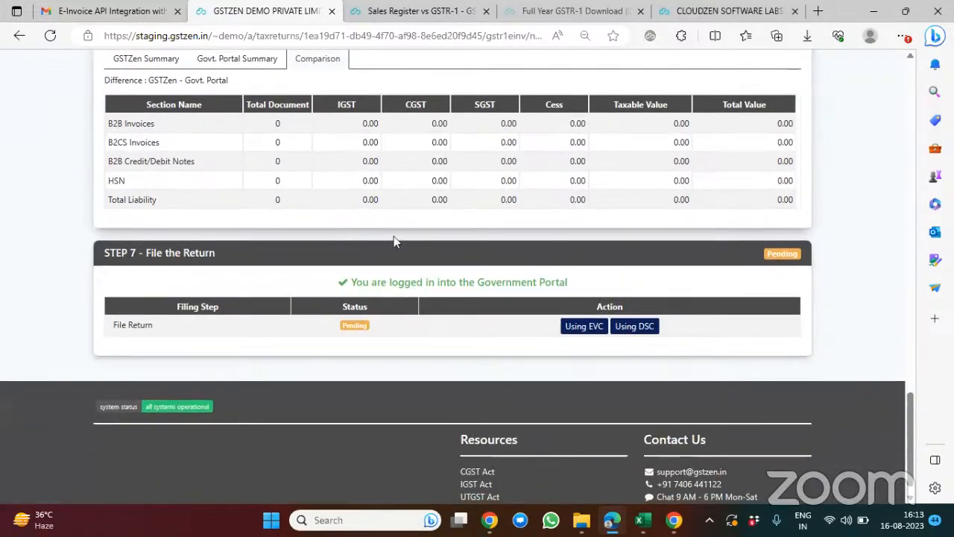
pyautogui.scroll(-1, 480, 270)
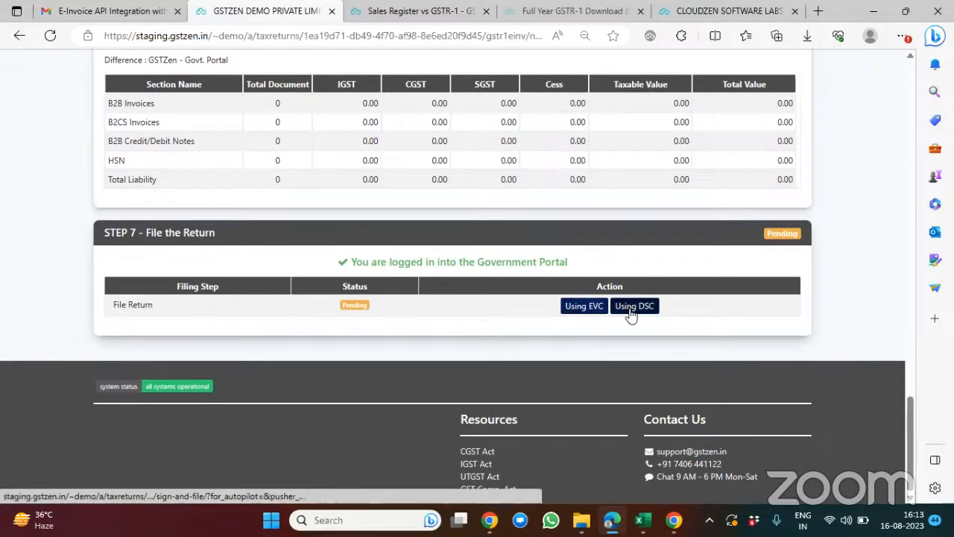
pyautogui.scroll(10, 465, 255)
pyautogui.scroll(10, 465, 256)
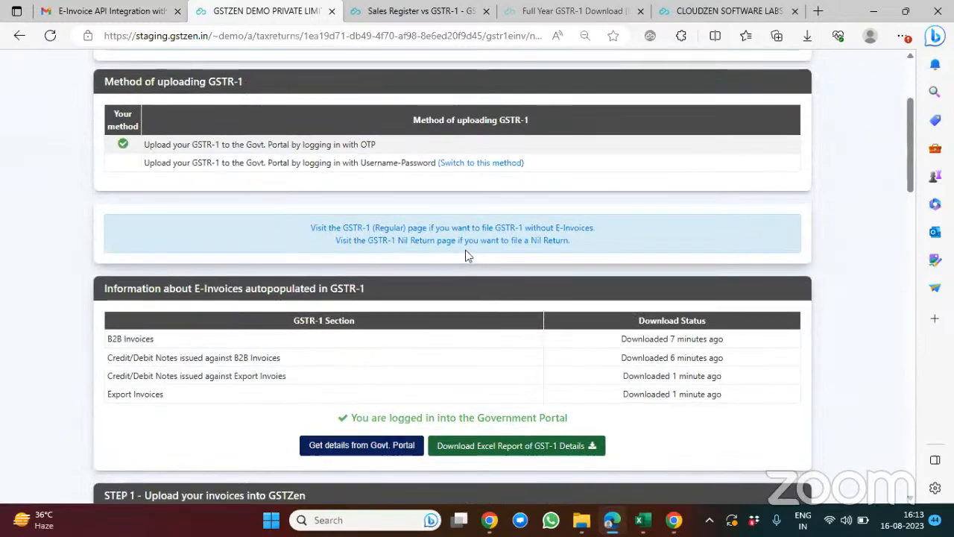
pyautogui.scroll(2, 466, 250)
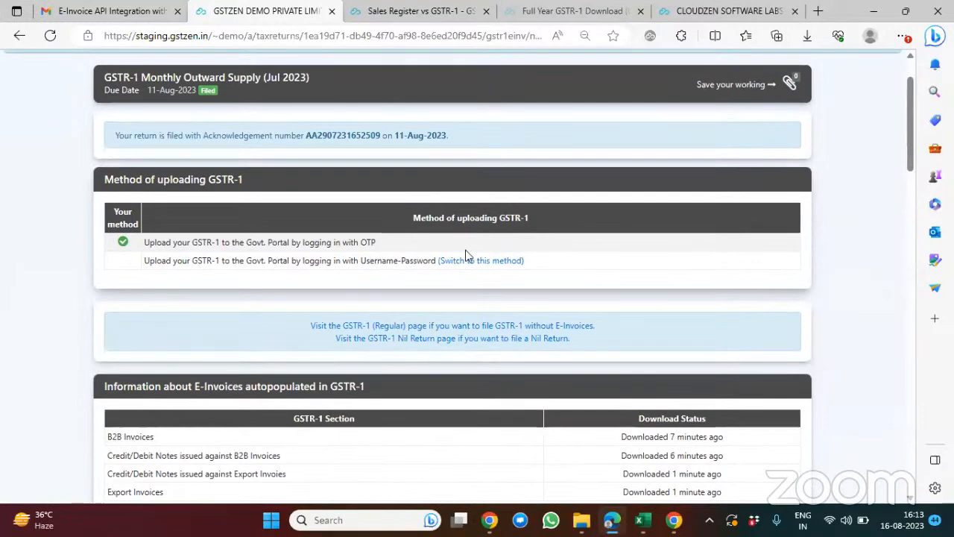
pyautogui.scroll(1, 465, 256)
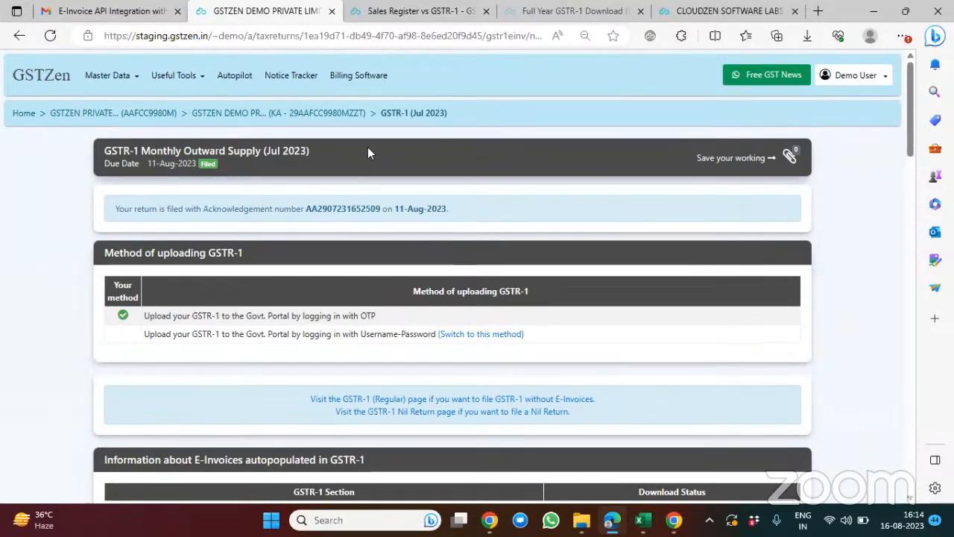
# Step: Go back to the demo company's GSTIN page and open its GSTR-3B monthly return for Jul 2023
pyautogui.click(332, 118)
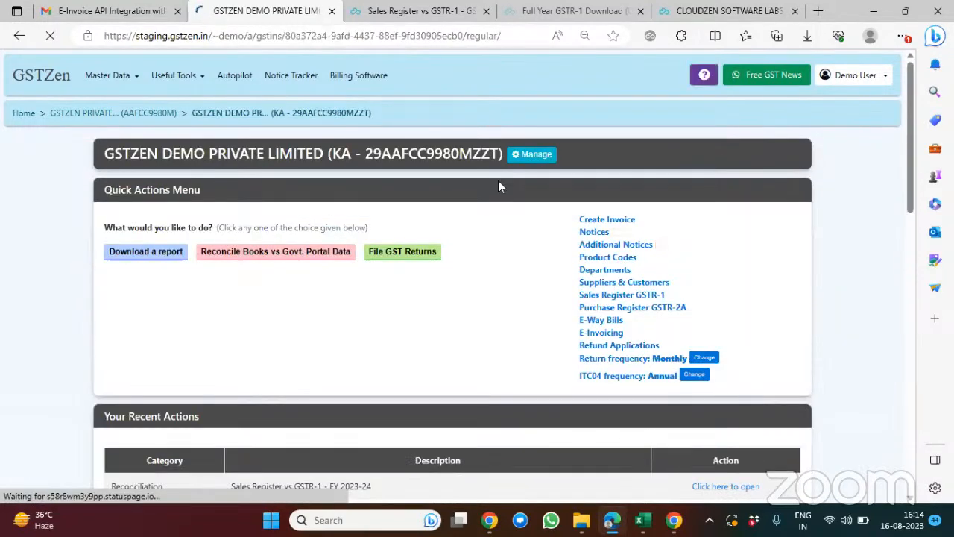
pyautogui.scroll(-1, 565, 217)
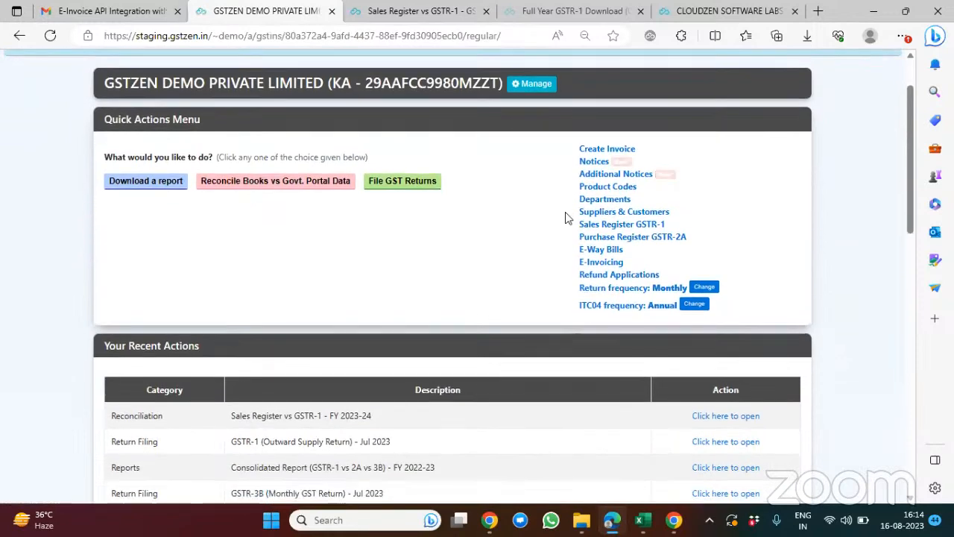
pyautogui.click(413, 185)
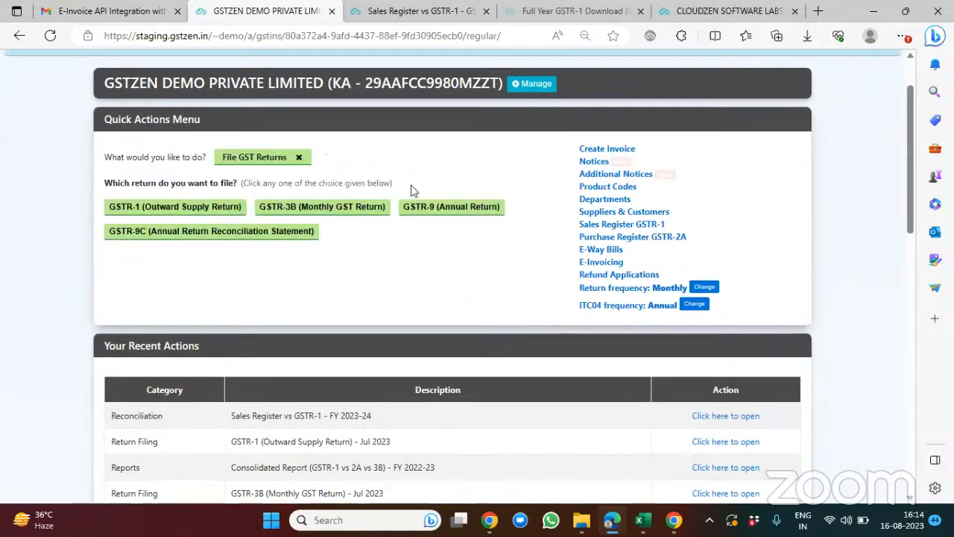
pyautogui.click(360, 208)
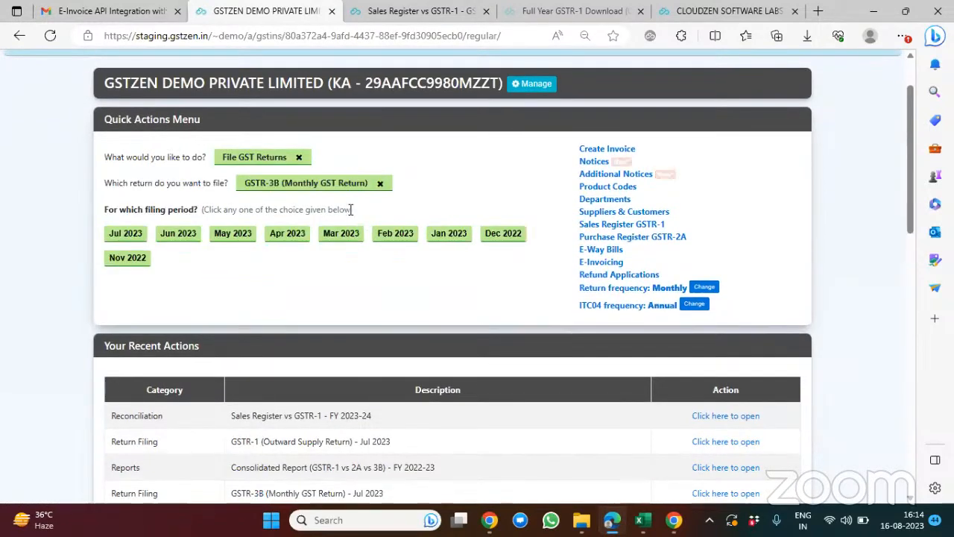
pyautogui.click(125, 233)
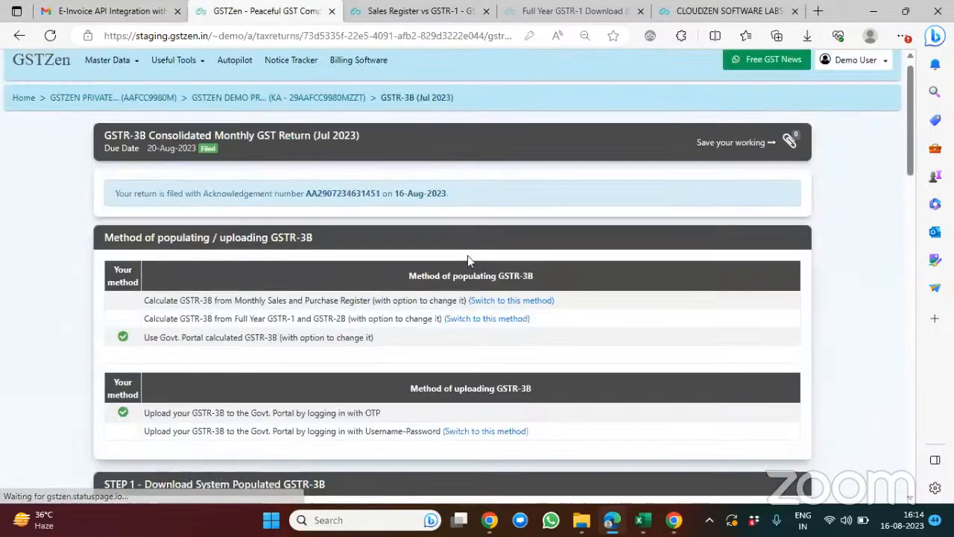
# Step: Review the GSTR-3B populating and uploading methods, the system-populated download status and the Table 3.1 and Table 4 reports, dismissing the mail notification
pyautogui.scroll(-1, 468, 255)
pyautogui.scroll(-1, 403, 282)
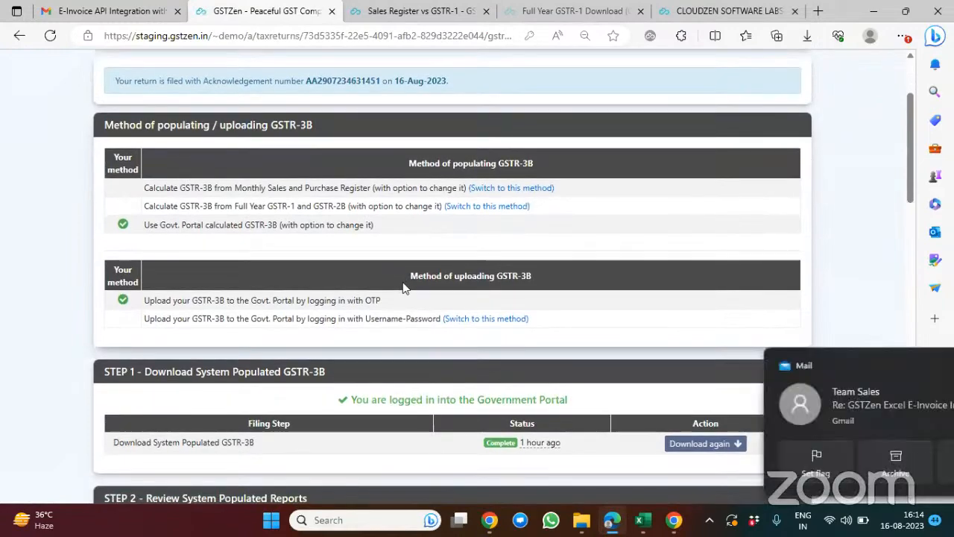
pyautogui.scroll(-2, 402, 288)
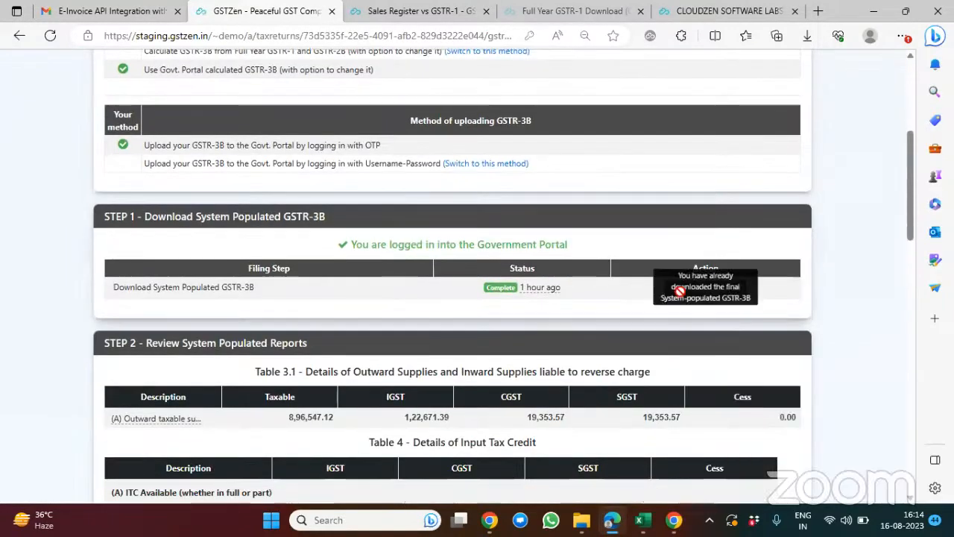
pyautogui.scroll(1, 683, 294)
pyautogui.scroll(1, 499, 294)
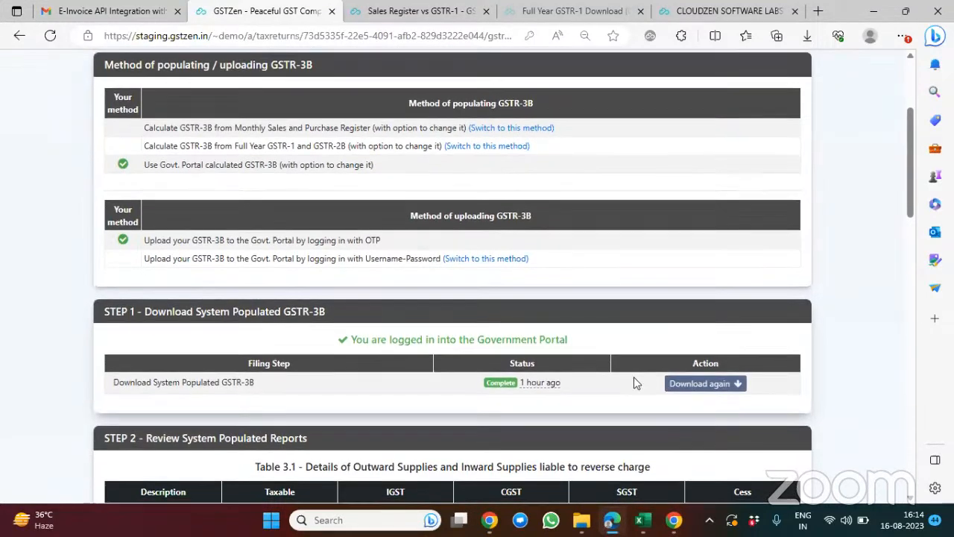
pyautogui.scroll(-1, 635, 381)
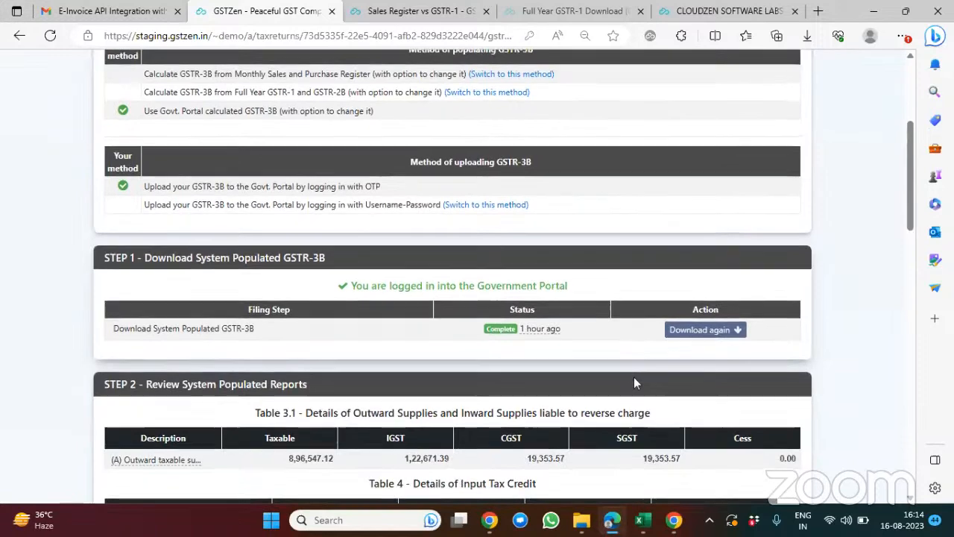
pyautogui.scroll(1, 634, 382)
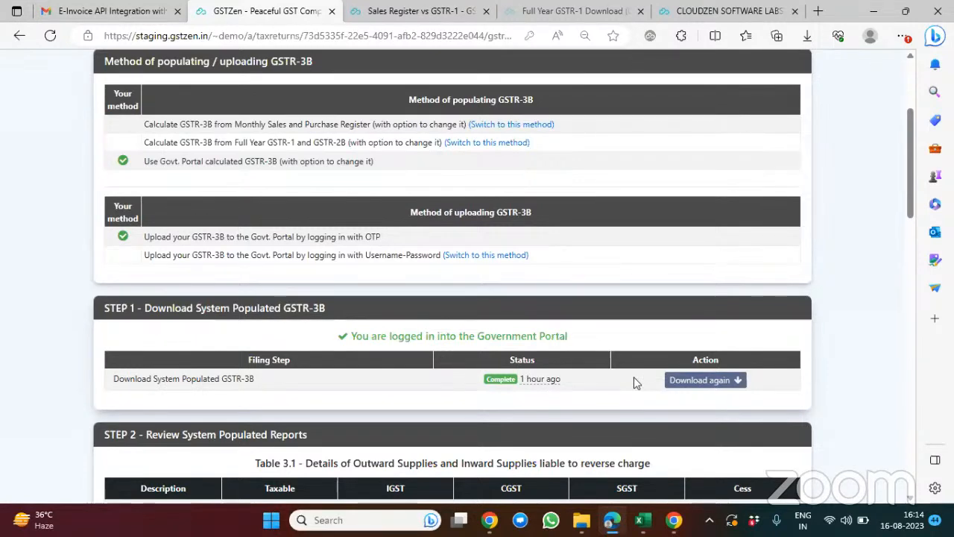
pyautogui.scroll(-2, 633, 383)
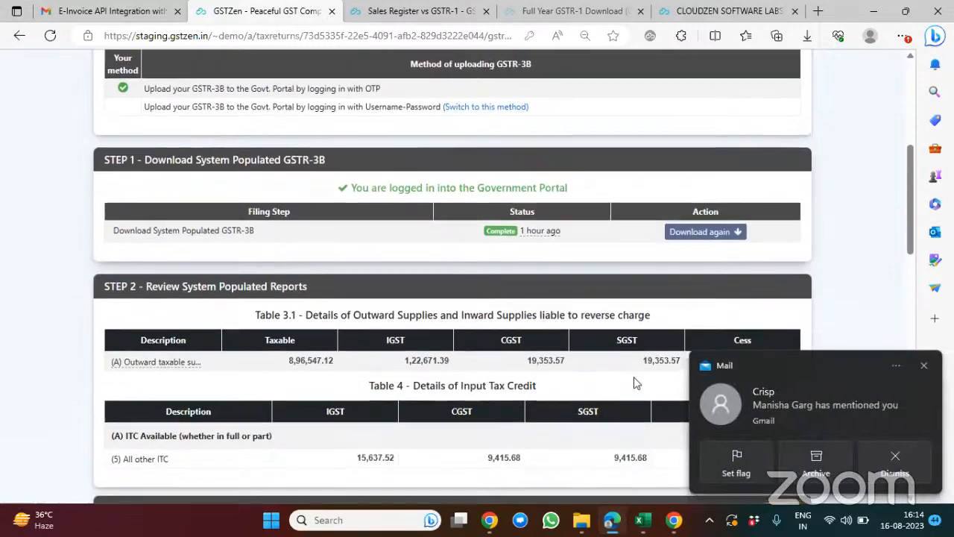
pyautogui.scroll(-2, 634, 382)
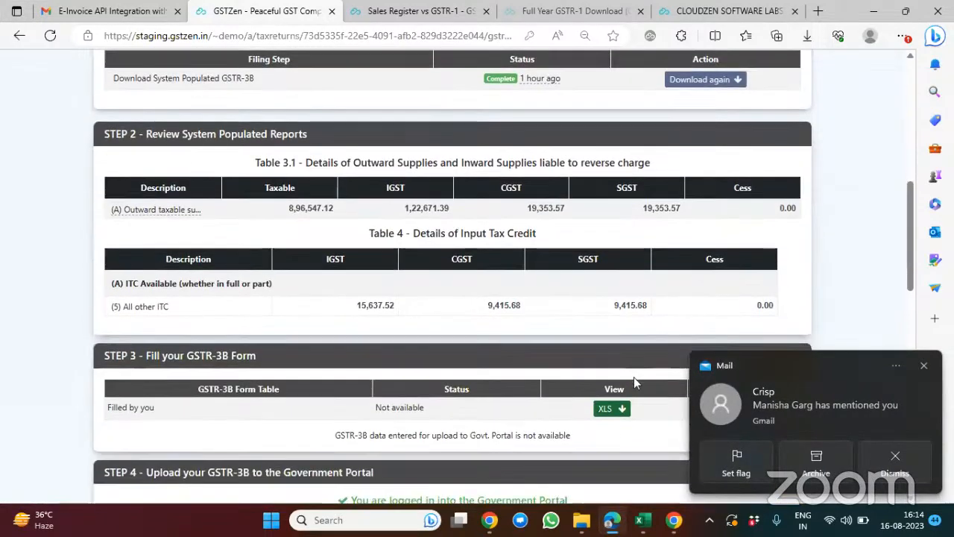
pyautogui.click(923, 365)
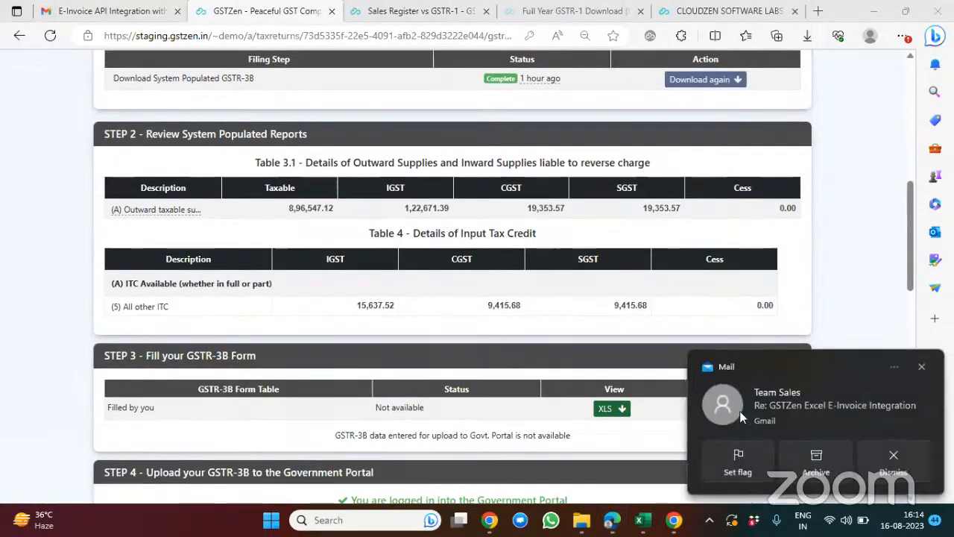
# Step: Set the opened mail aside, open the Jul 2023 GSTR-3B form for filling, and save its working after going through it to Table 6.1
pyautogui.click(740, 416)
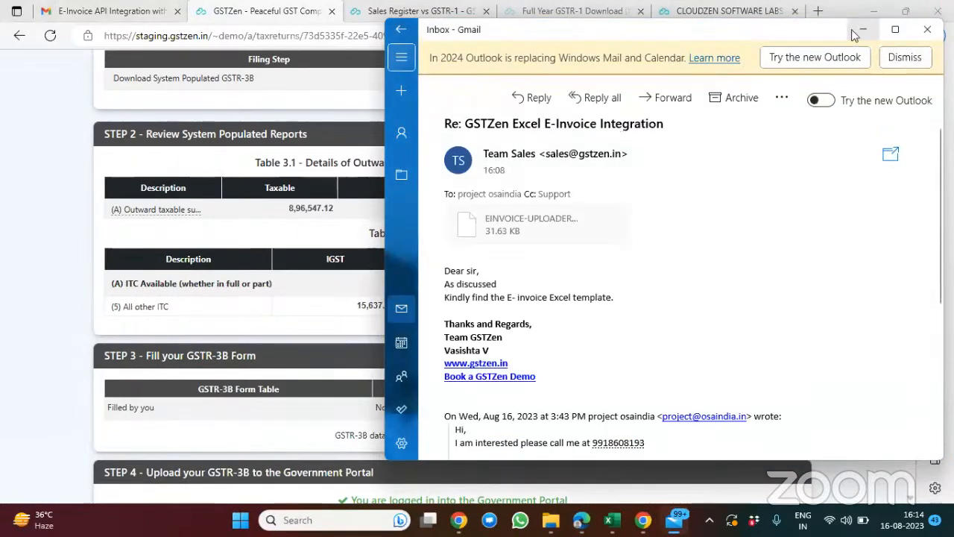
pyautogui.click(862, 30)
pyautogui.click(742, 409)
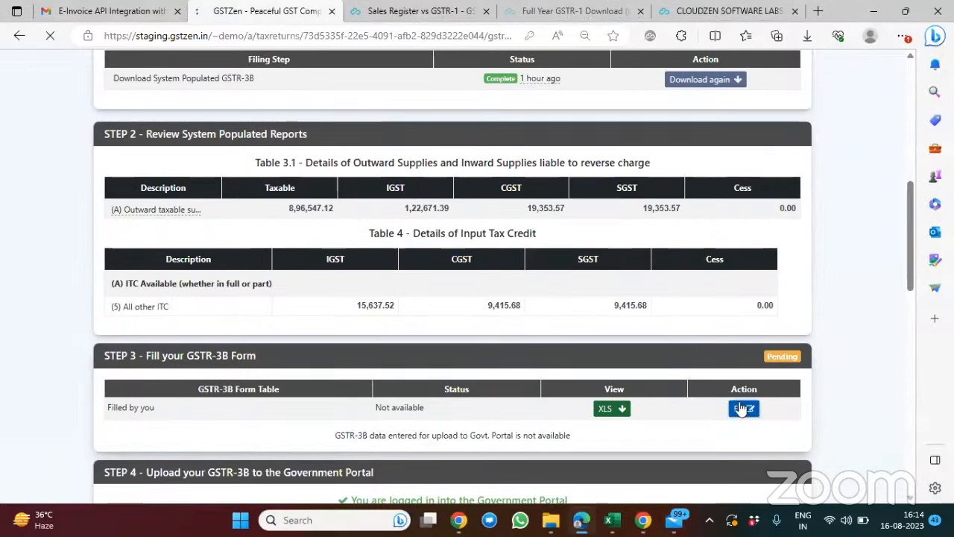
pyautogui.scroll(-4, 538, 272)
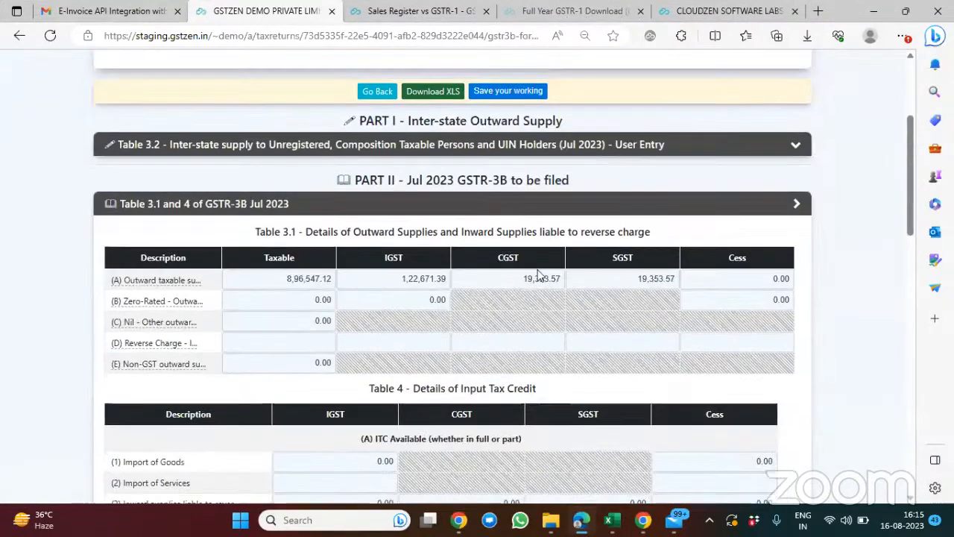
pyautogui.scroll(-5, 395, 325)
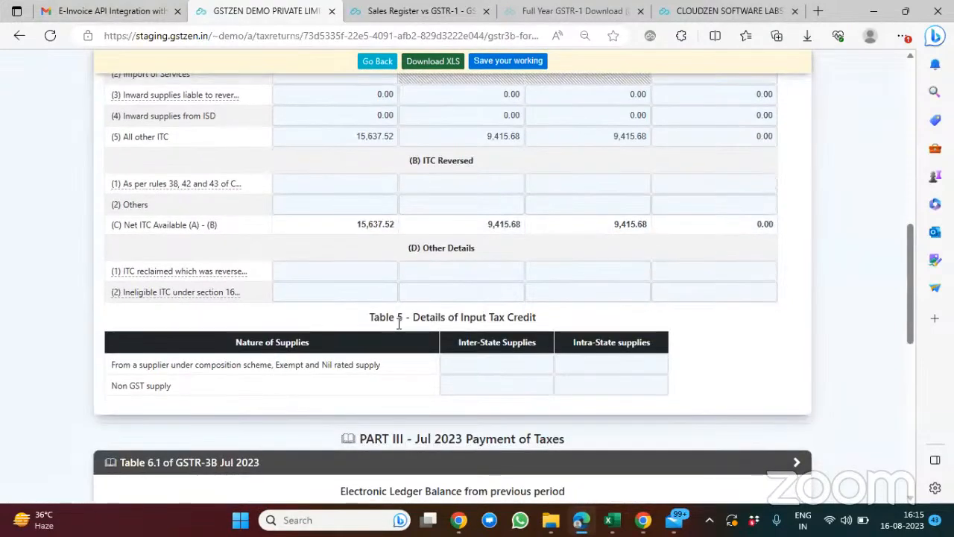
pyautogui.scroll(-2, 398, 325)
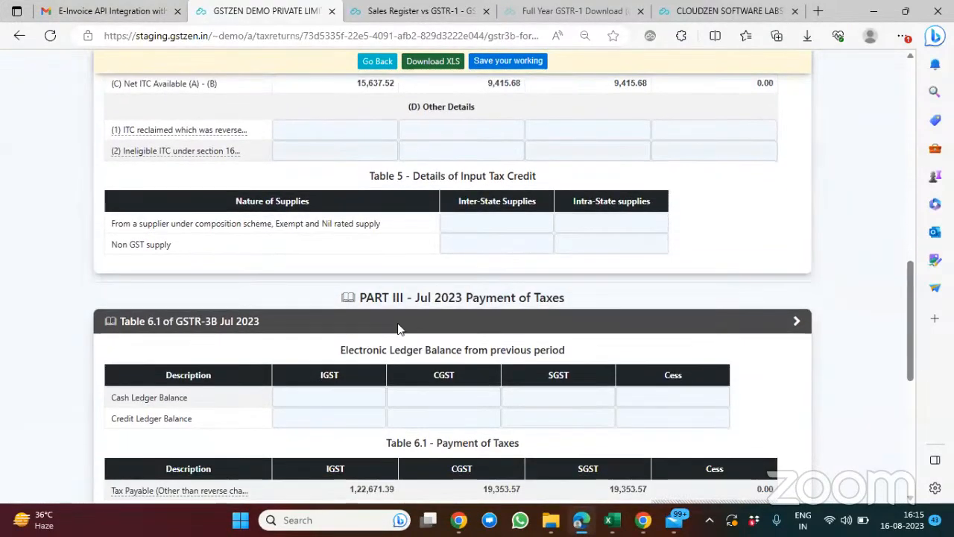
pyautogui.scroll(-4, 398, 329)
pyautogui.scroll(-1, 399, 323)
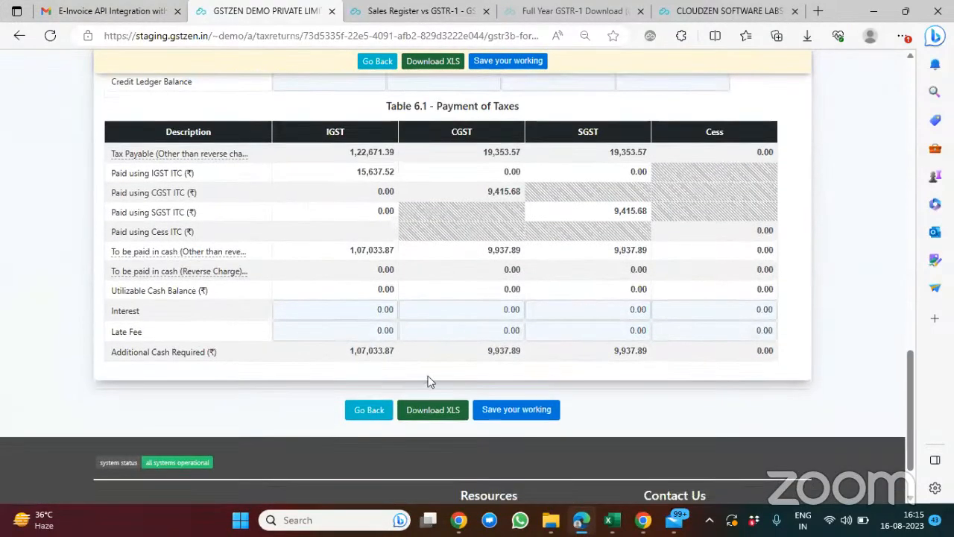
pyautogui.click(519, 414)
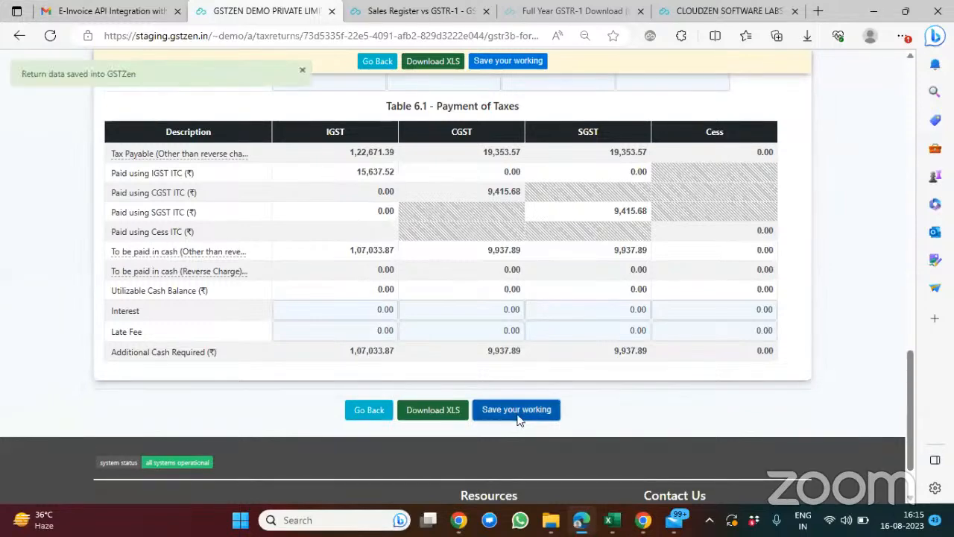
# Step: Recheck Tables 3.1, 4 and 5 of the form, save the working again and return to Step 3 of the GSTR-3B return page
pyautogui.scroll(6, 384, 320)
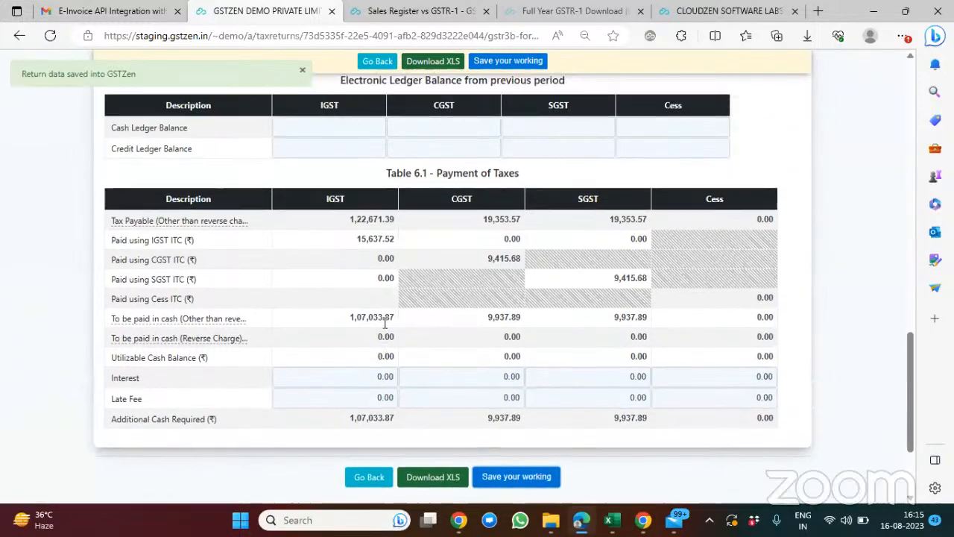
pyautogui.scroll(10, 385, 321)
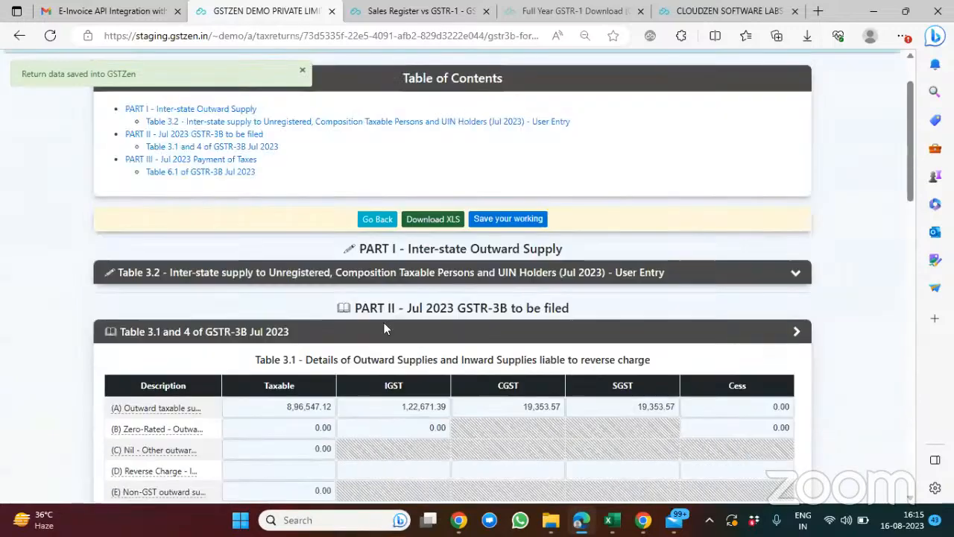
pyautogui.scroll(-2, 385, 320)
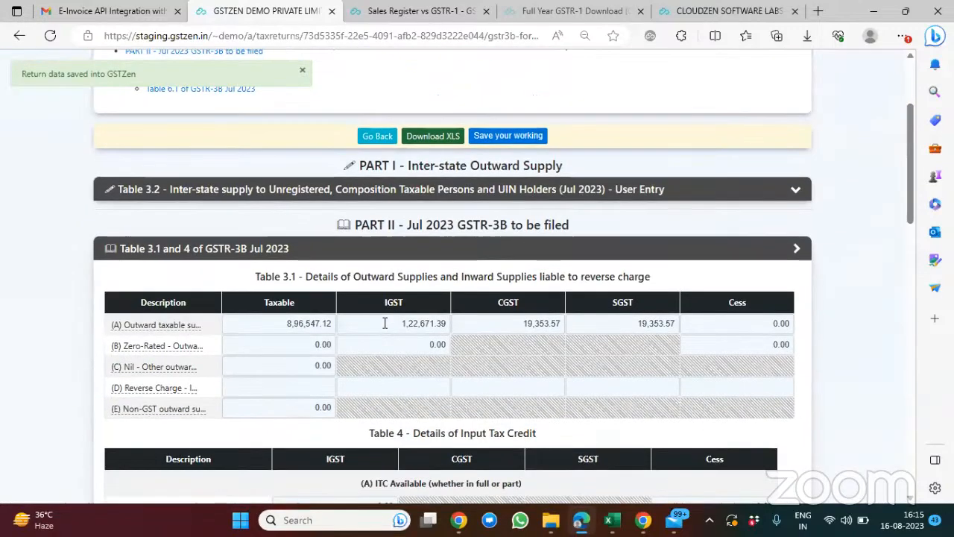
pyautogui.scroll(-2, 385, 323)
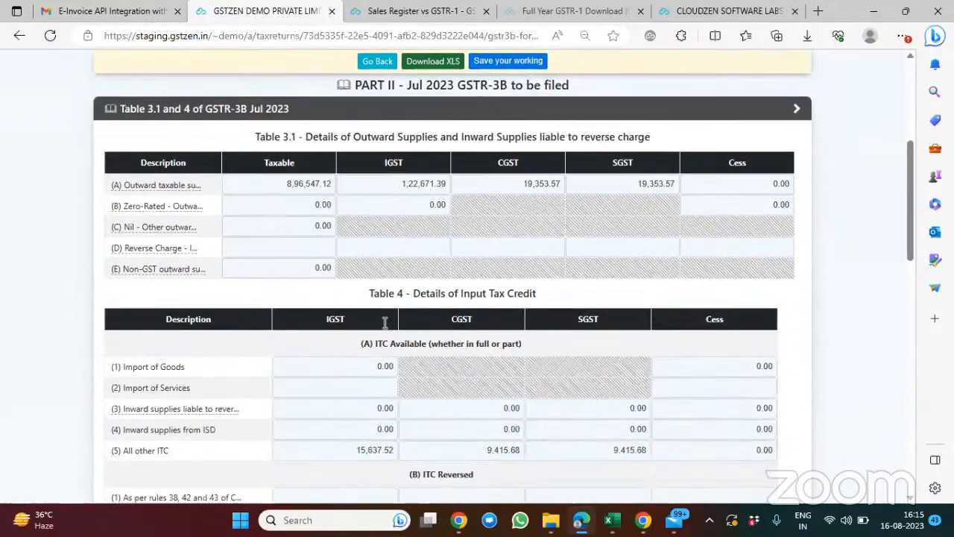
pyautogui.scroll(-2, 385, 323)
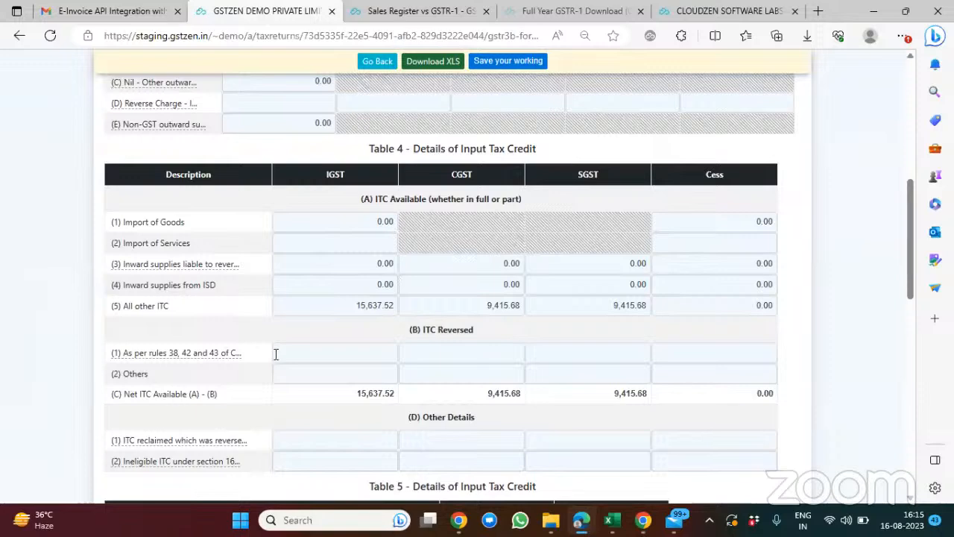
pyautogui.scroll(-1, 420, 368)
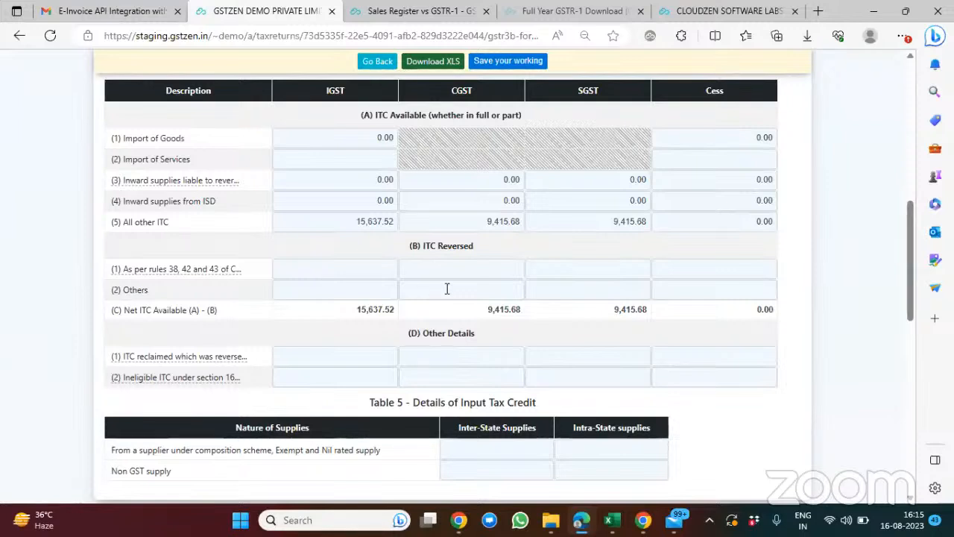
pyautogui.click(503, 67)
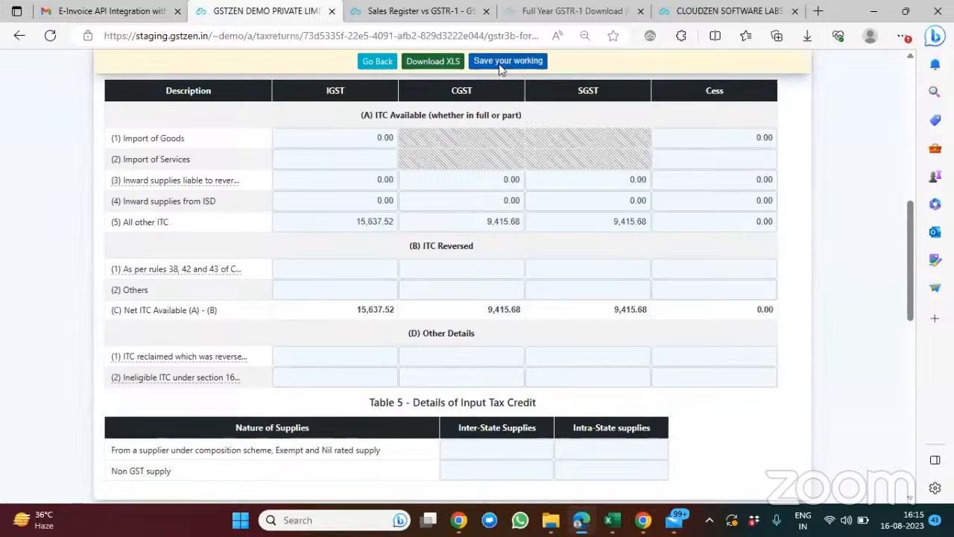
pyautogui.click(377, 61)
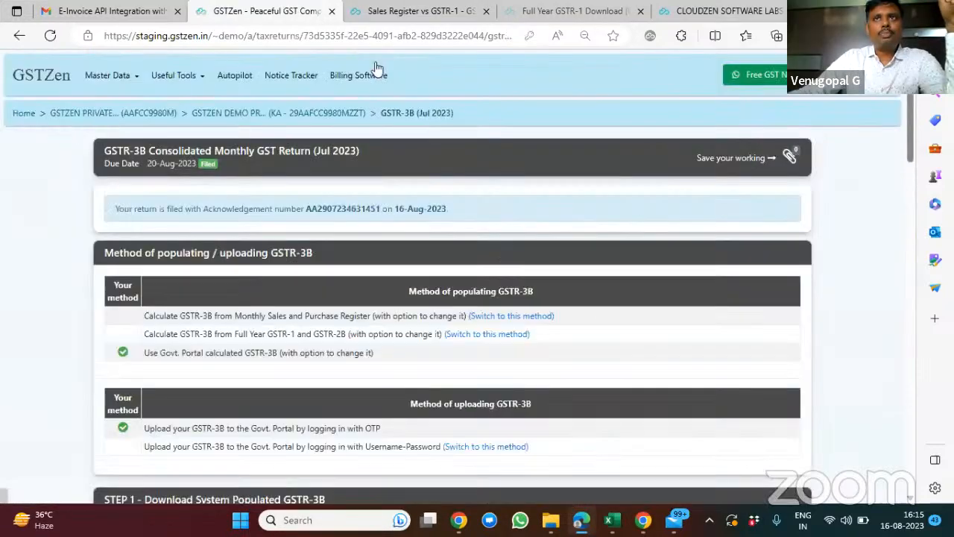
pyautogui.scroll(-5, 521, 335)
pyautogui.scroll(-1, 522, 335)
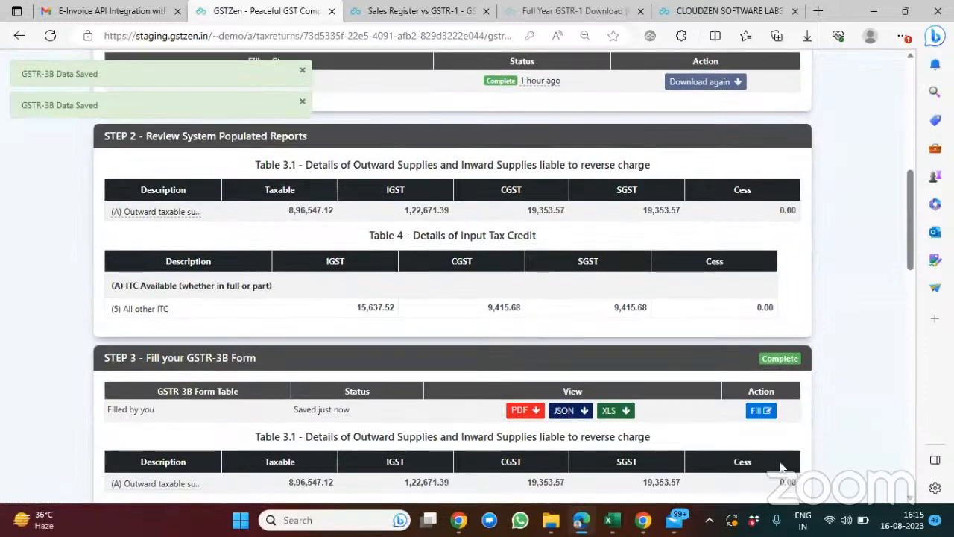
# Step: Reopen the saved GSTR-3B working form and look over its table of contents, Table 3.1 and Table 4
pyautogui.click(766, 411)
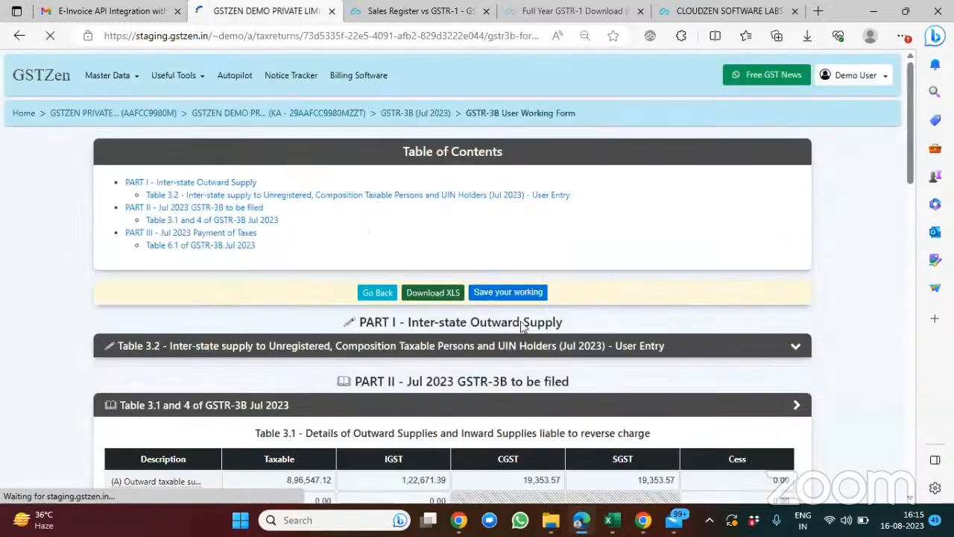
pyautogui.scroll(-3, 522, 326)
pyautogui.scroll(-2, 522, 327)
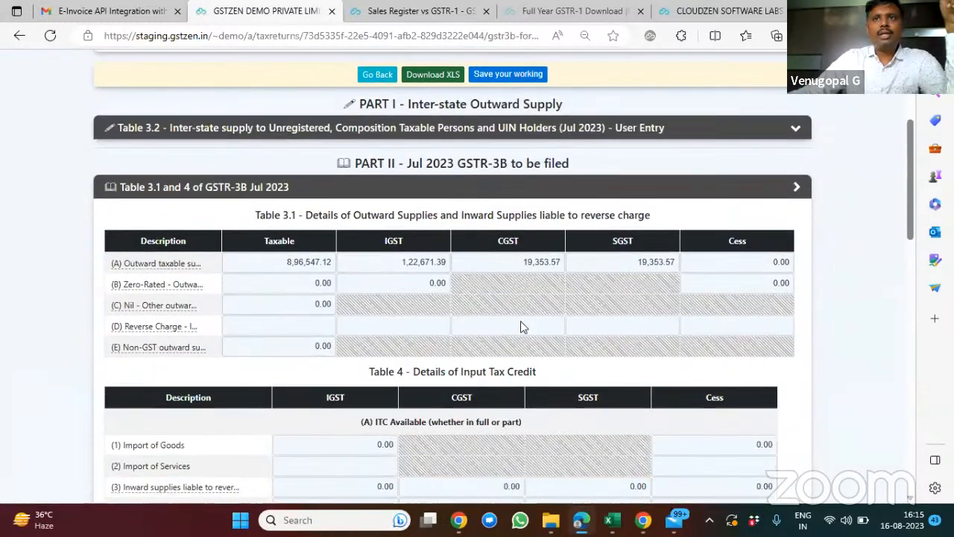
pyautogui.scroll(4, 522, 326)
pyautogui.scroll(-1, 522, 326)
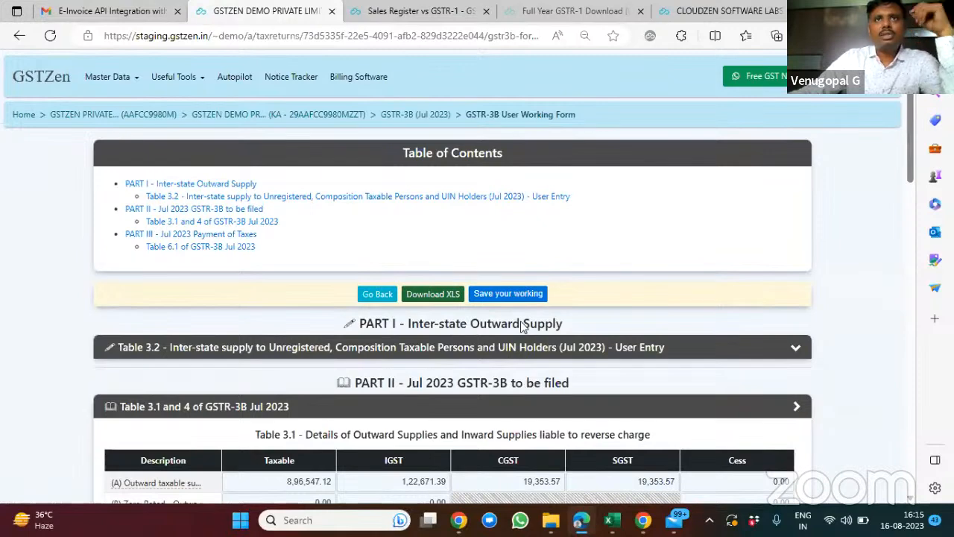
pyautogui.scroll(-1, 522, 326)
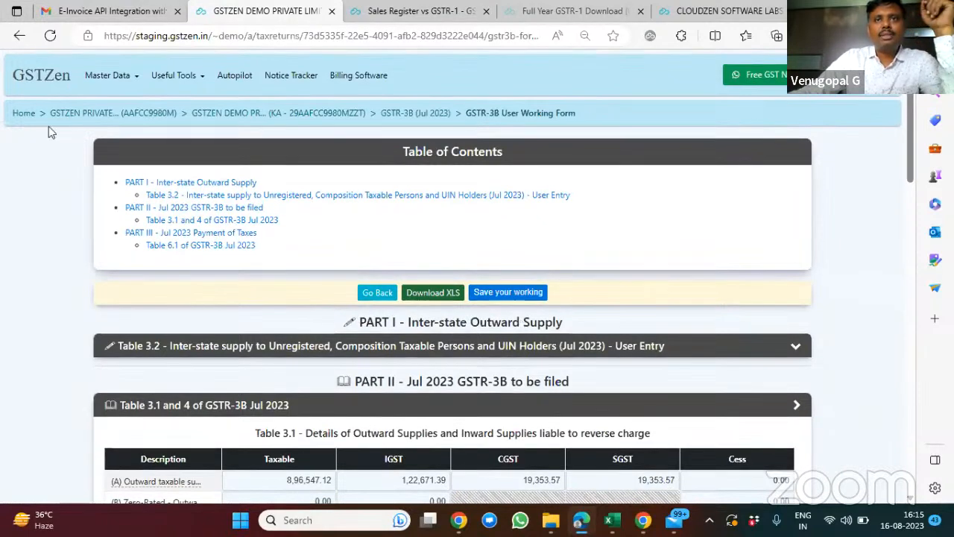
# Step: Go back to the GSTR-3B return page and review the populating and uploading methods and the Step 1 download status
pyautogui.click(372, 295)
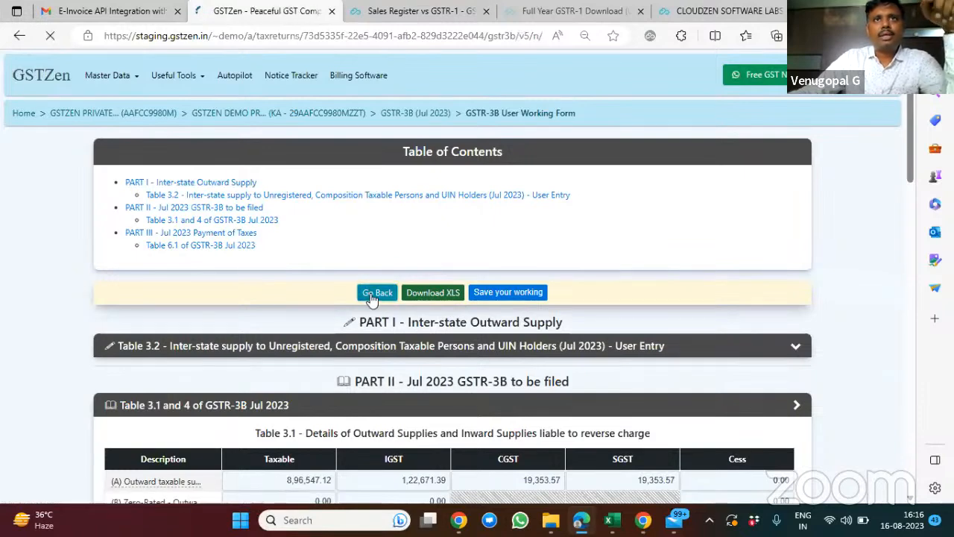
pyautogui.scroll(-1, 611, 301)
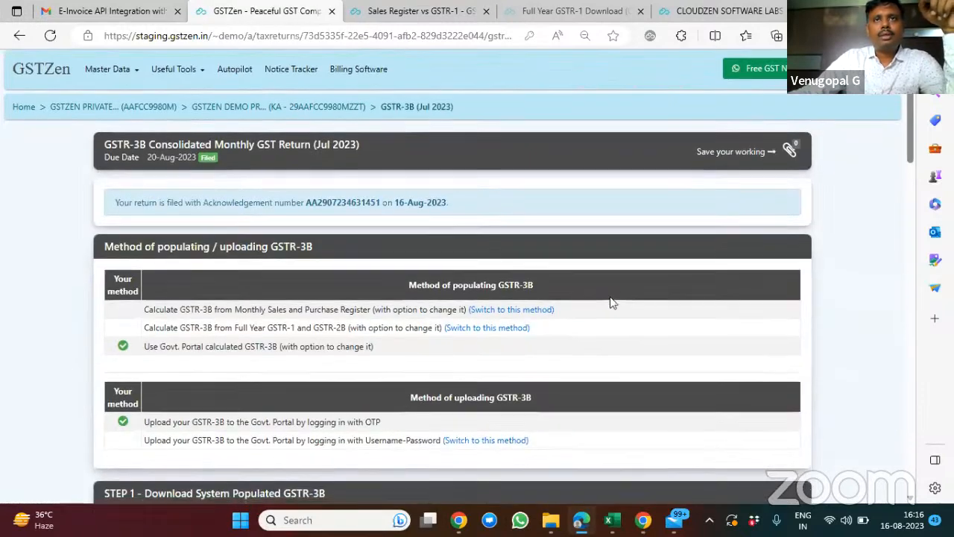
pyautogui.scroll(-2, 611, 301)
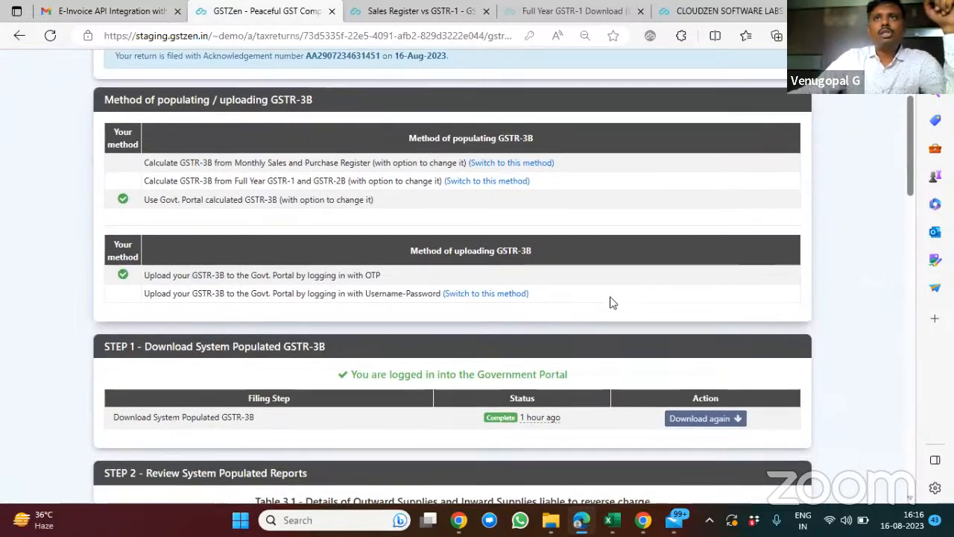
pyautogui.scroll(2, 610, 302)
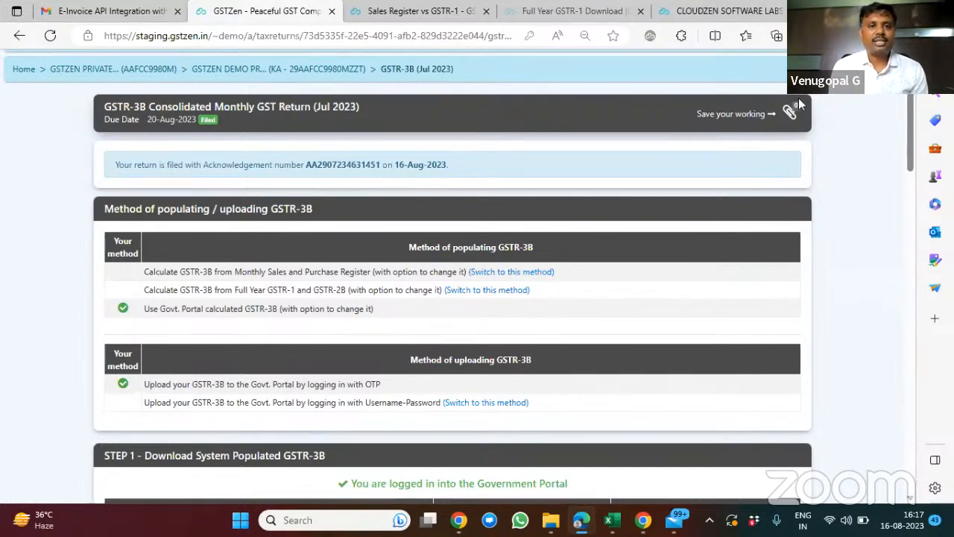
# Step: Upload the saved GSTR-3B details to the Government Portal from Step 4 and confirm the upload
pyautogui.scroll(-4, 798, 100)
pyautogui.scroll(-1, 799, 105)
pyautogui.scroll(-2, 569, 211)
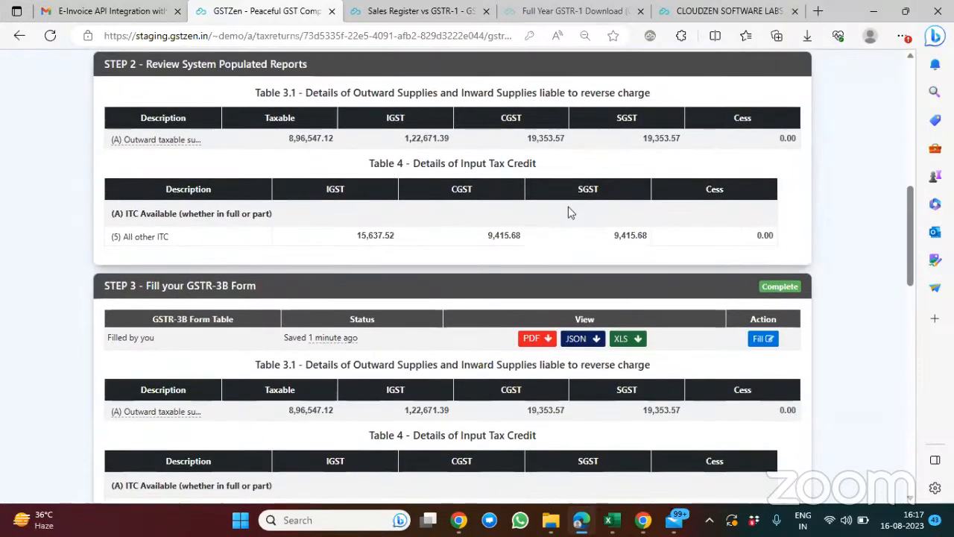
pyautogui.scroll(-5, 568, 213)
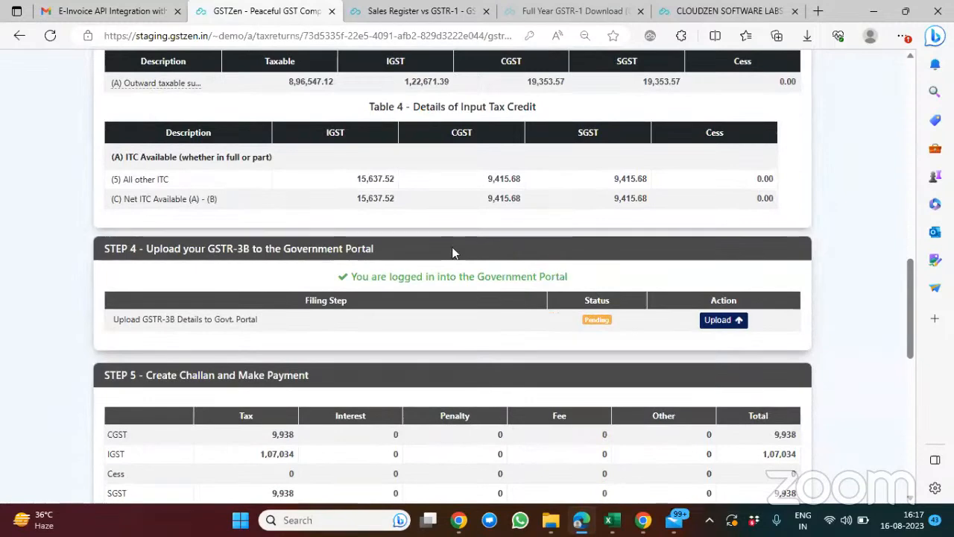
pyautogui.click(720, 323)
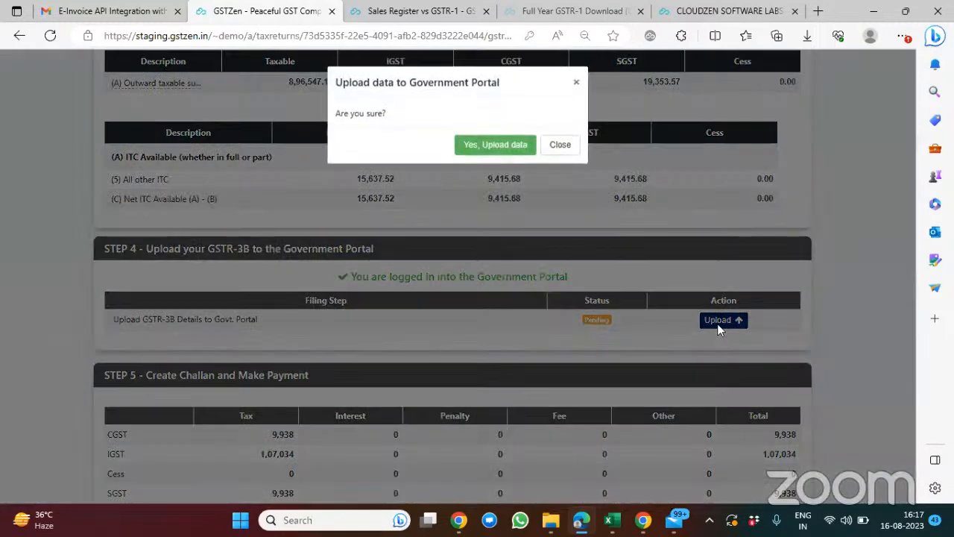
pyautogui.click(492, 145)
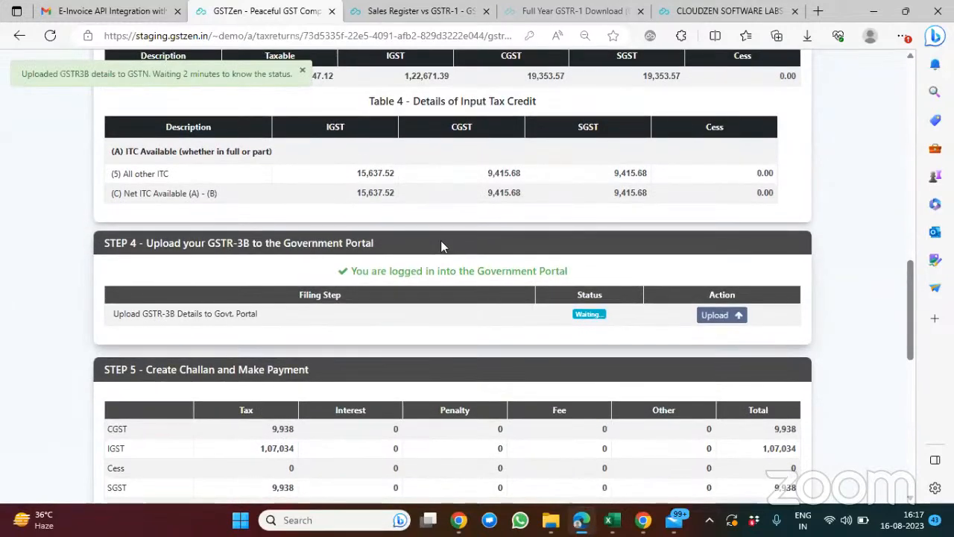
# Step: Check the GSTR-3B upload status and review the tax payment table in Step 5 - Create Challan and Make Payment
pyautogui.scroll(-1, 444, 197)
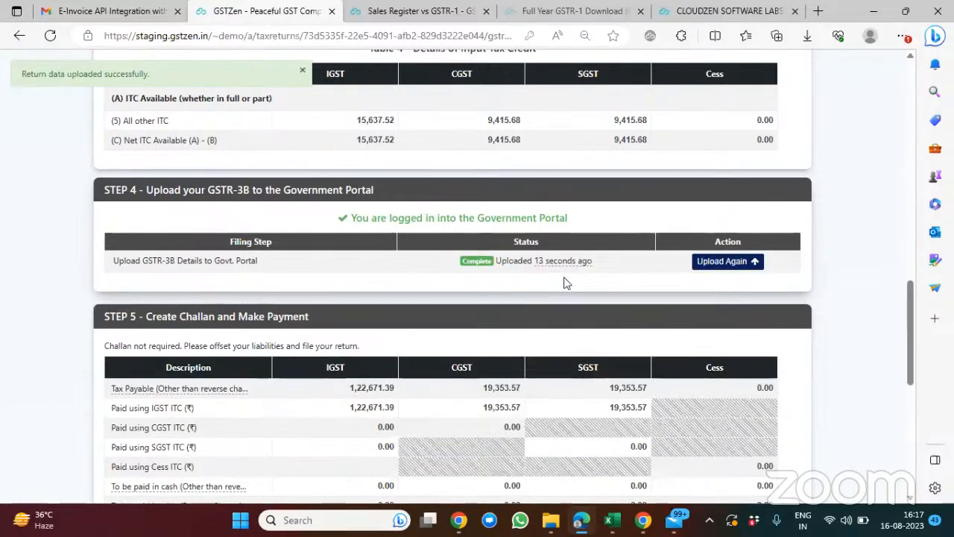
pyautogui.scroll(-2, 611, 339)
pyautogui.scroll(-2, 611, 339)
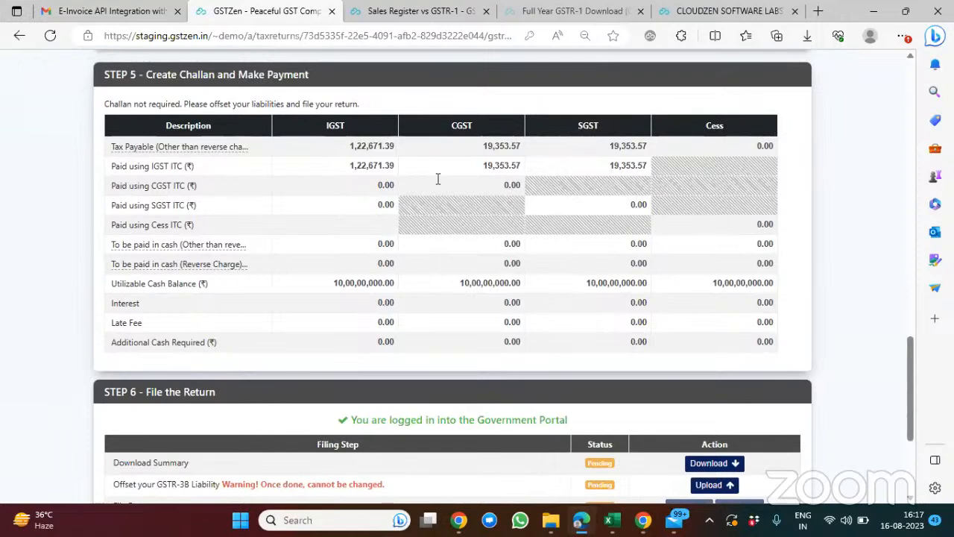
pyautogui.scroll(-1, 438, 179)
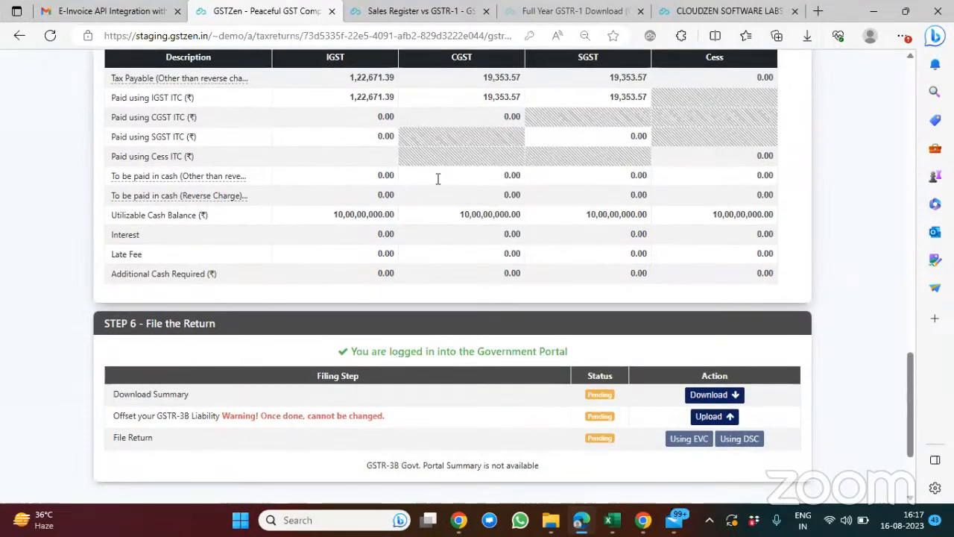
# Step: Try to download the GSTR-3B summary from the Government Portal in Step 6 - File the Return
pyautogui.scroll(-1, 438, 179)
pyautogui.scroll(1, 628, 261)
pyautogui.scroll(-1, 740, 313)
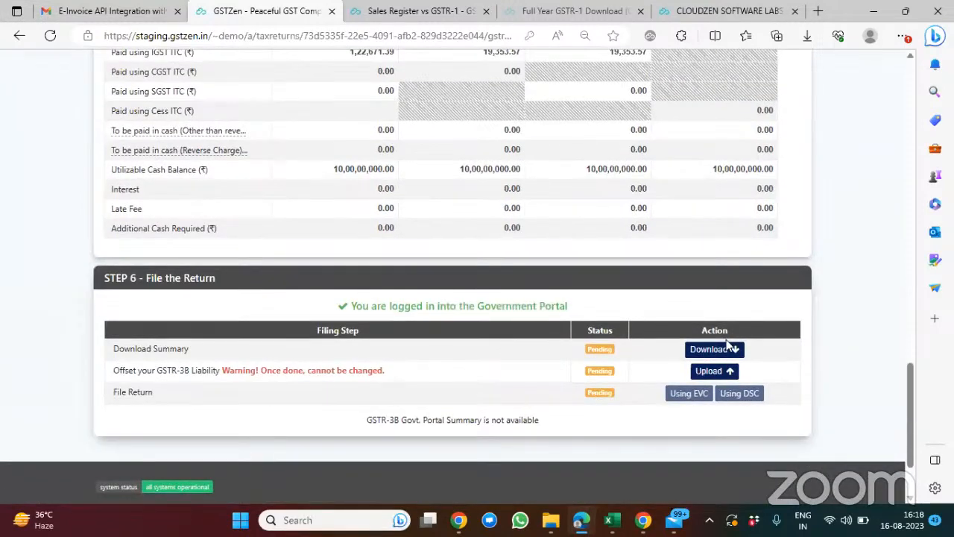
pyautogui.scroll(1, 729, 345)
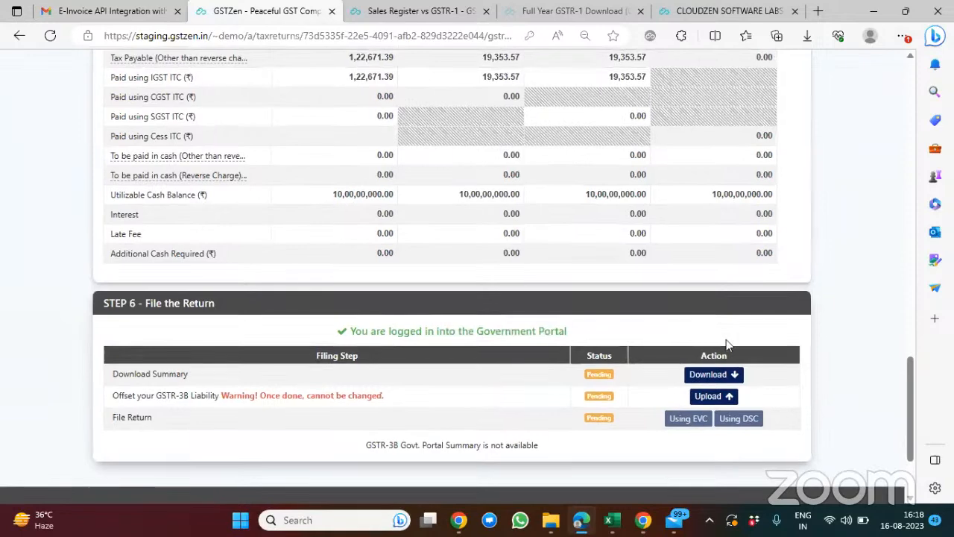
pyautogui.click(705, 377)
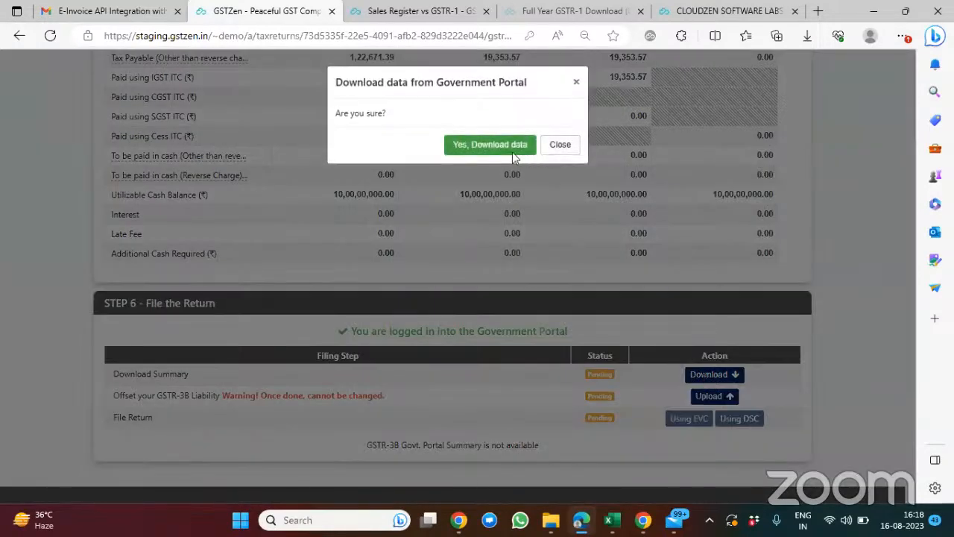
pyautogui.click(504, 152)
pyautogui.scroll(1, 551, 168)
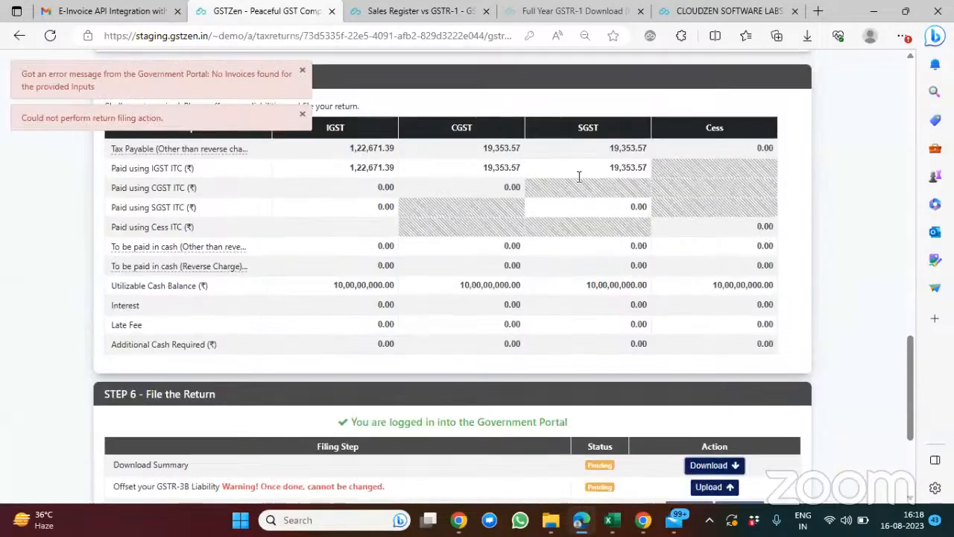
# Step: Dismiss the error messages, then upload the GSTR-3B liability offset in Step 6 - File the Return and confirm it
pyautogui.click(302, 114)
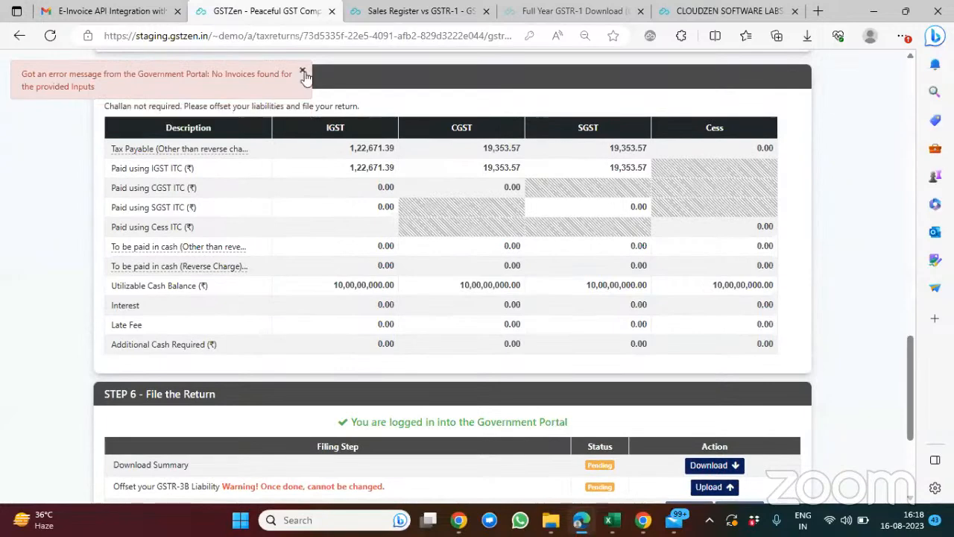
pyautogui.click(304, 76)
pyautogui.scroll(-2, 580, 207)
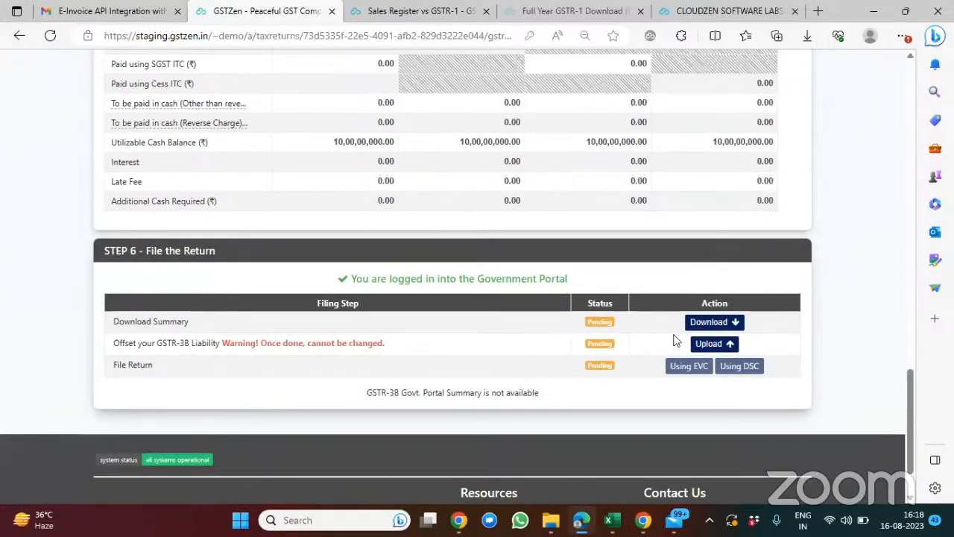
pyautogui.click(711, 345)
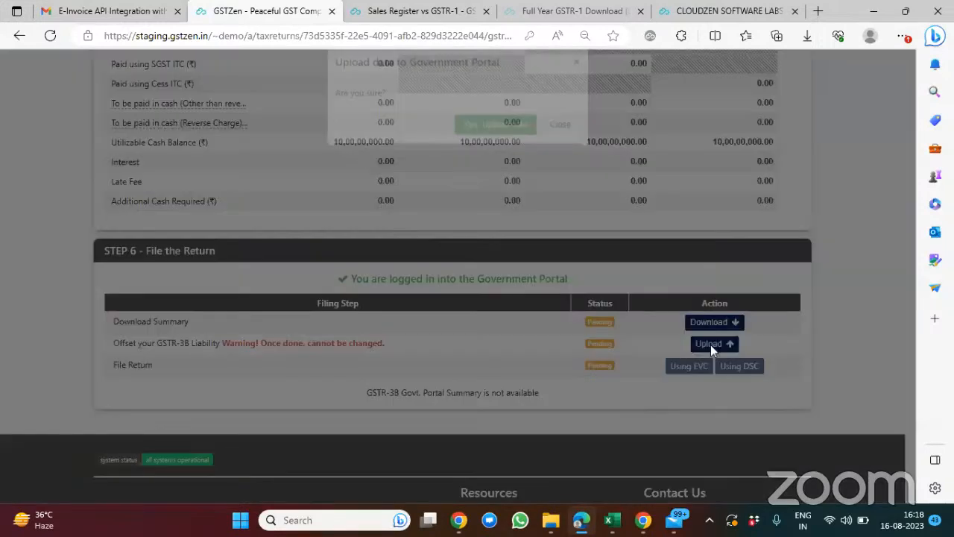
pyautogui.click(488, 141)
pyautogui.scroll(-4, 628, 181)
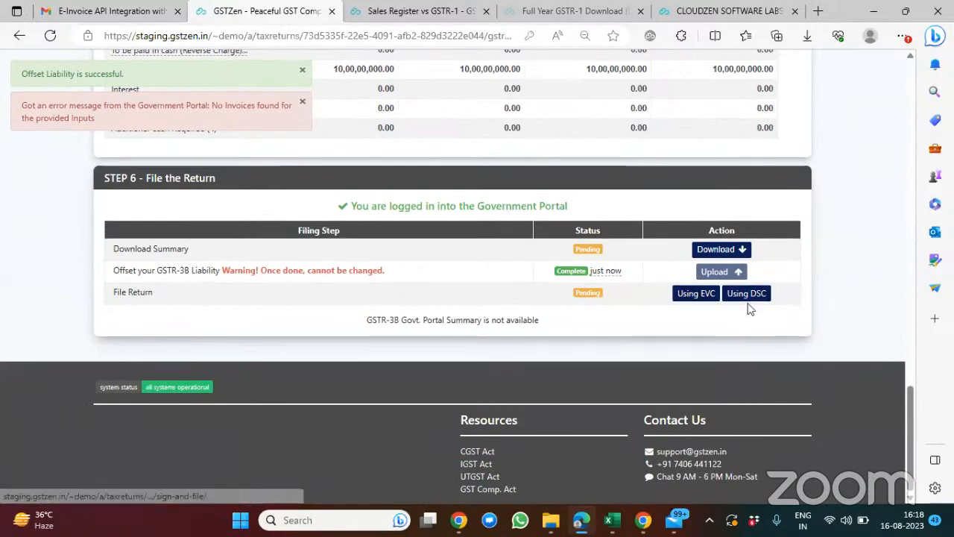
# Step: Check the GSTR-3B filing status, leave the return, and open Notices for CLOUDZEN SOFTWARE LABS PRIVATE LIMITED
pyautogui.scroll(6, 745, 309)
pyautogui.scroll(18, 750, 308)
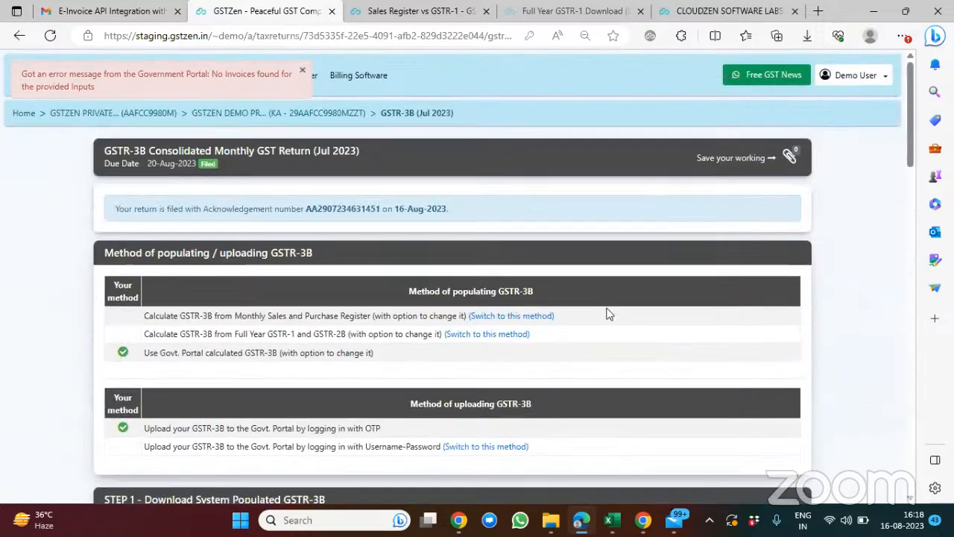
pyautogui.click(292, 117)
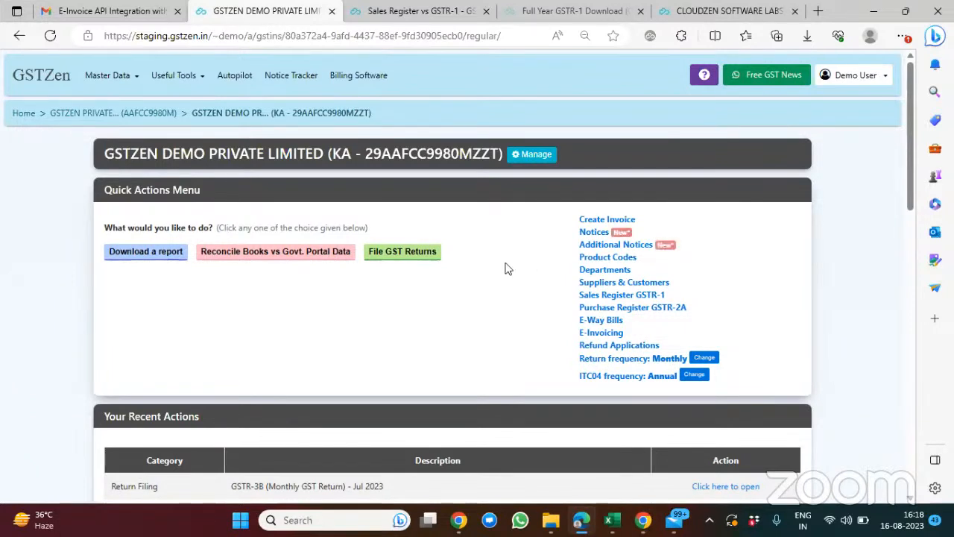
pyautogui.click(570, 11)
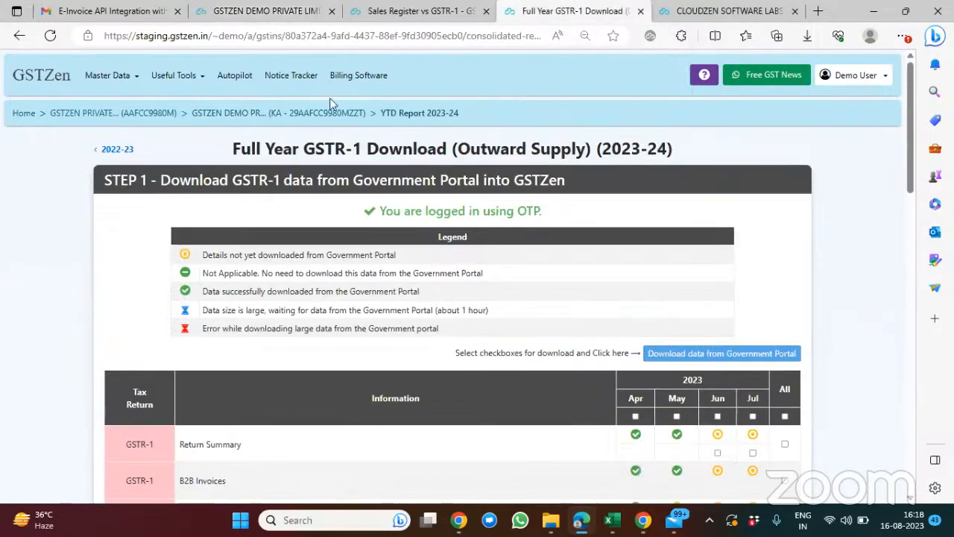
pyautogui.click(716, 11)
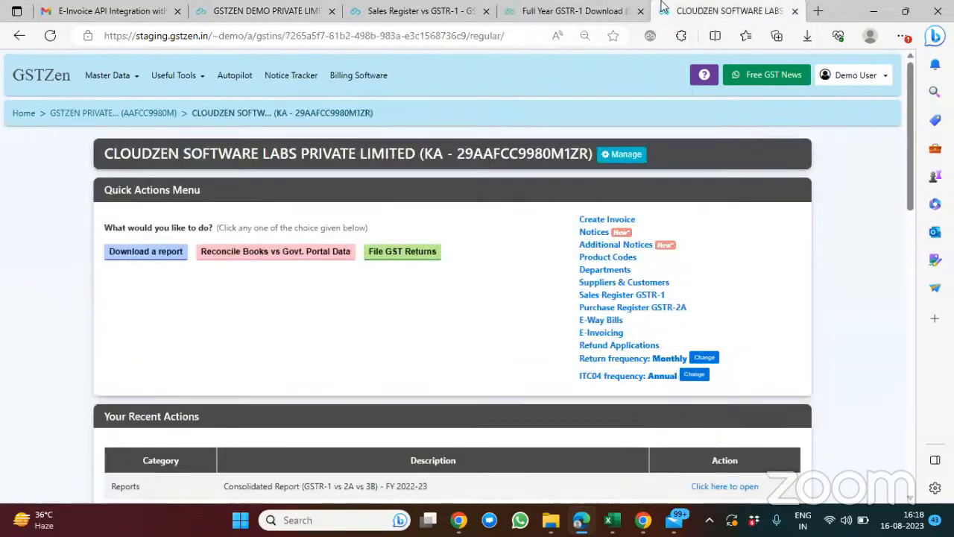
pyautogui.click(591, 232)
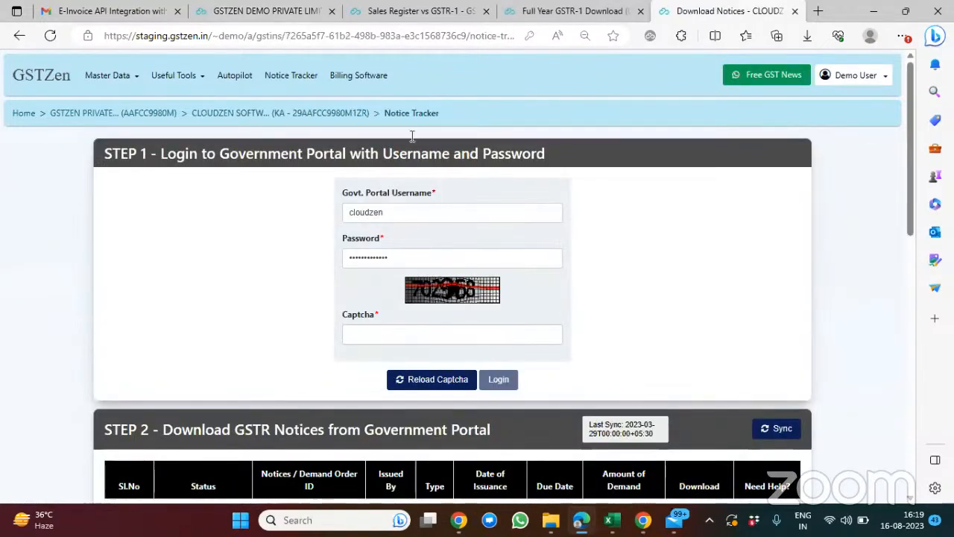
# Step: Fill in the captcha with the saved Government Portal credentials and log in from the Notice Tracker
pyautogui.click(416, 334)
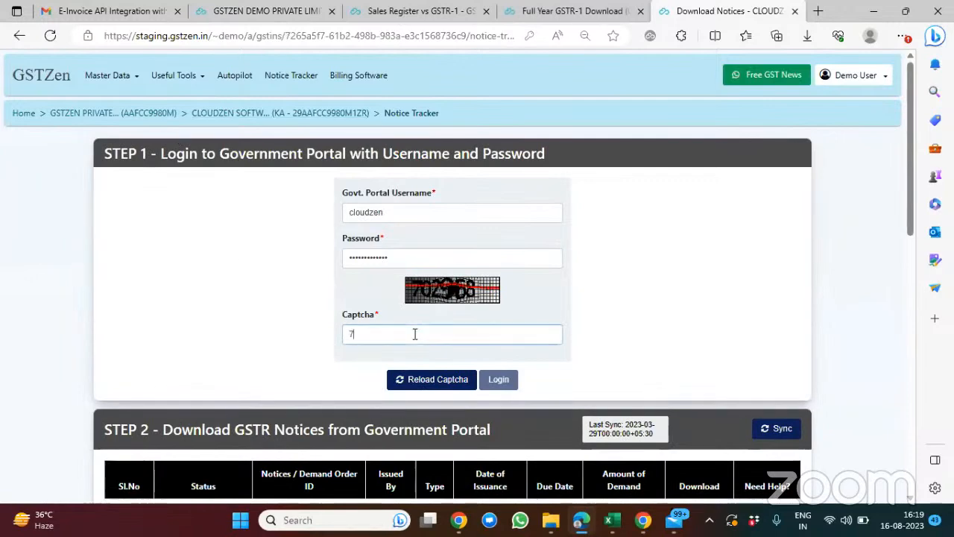
pyautogui.write('7028')
pyautogui.press('BackSpace')
pyautogui.write('968')
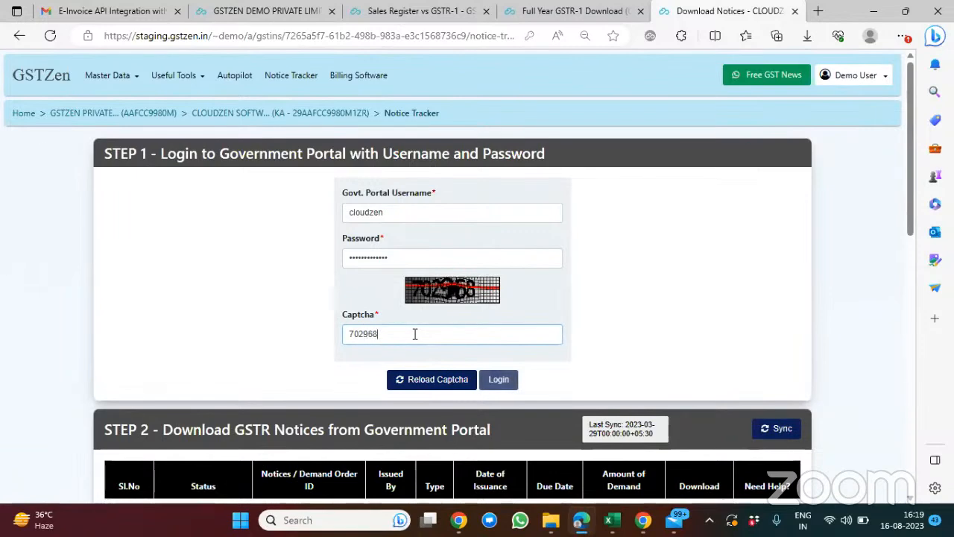
pyautogui.click(496, 382)
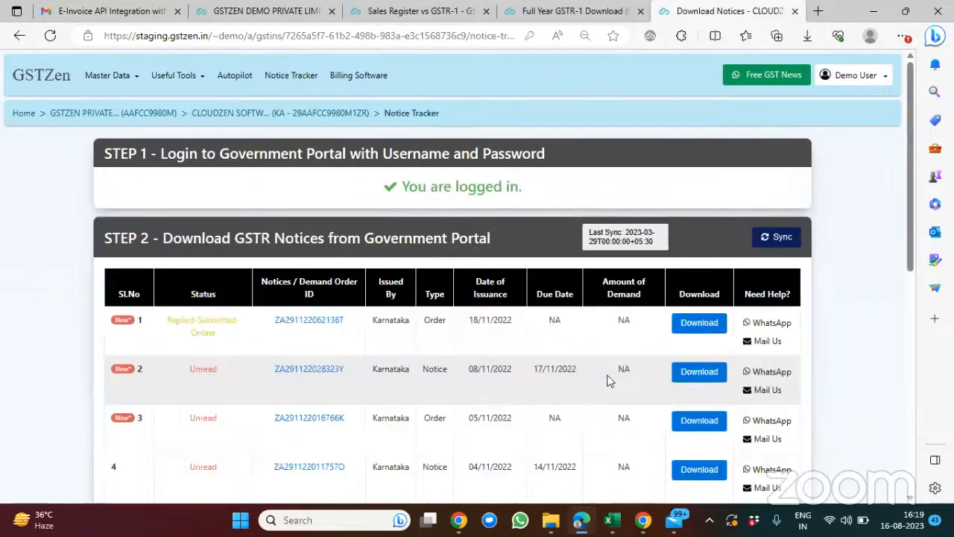
# Step: Sync the GSTR notices from the Government Portal and check the last sync date
pyautogui.click(779, 239)
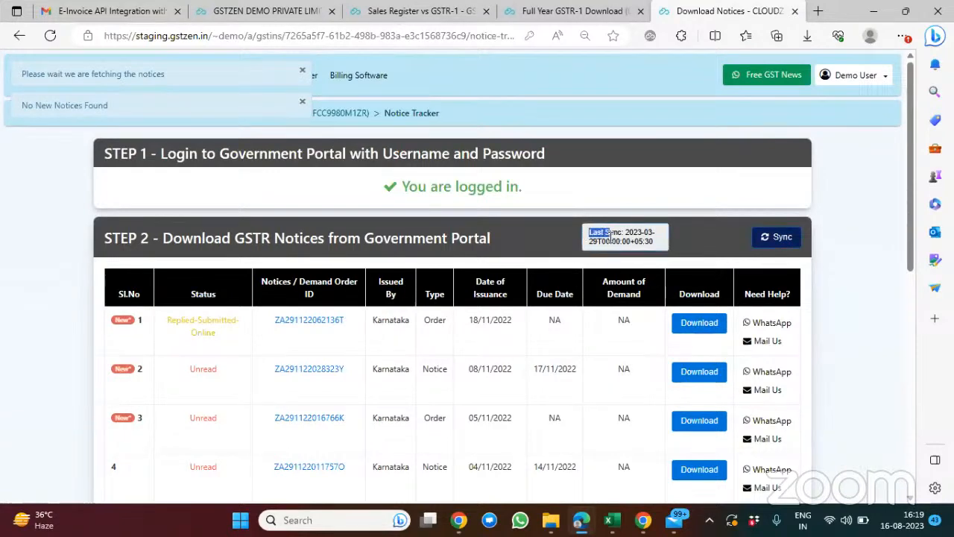
pyautogui.moveTo(584, 234); pyautogui.dragTo(657, 244)
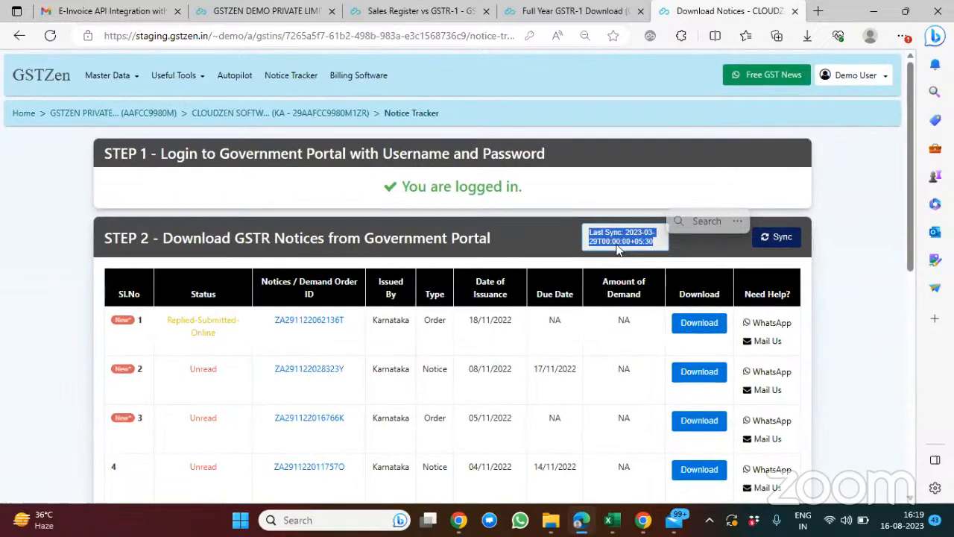
pyautogui.click(346, 192)
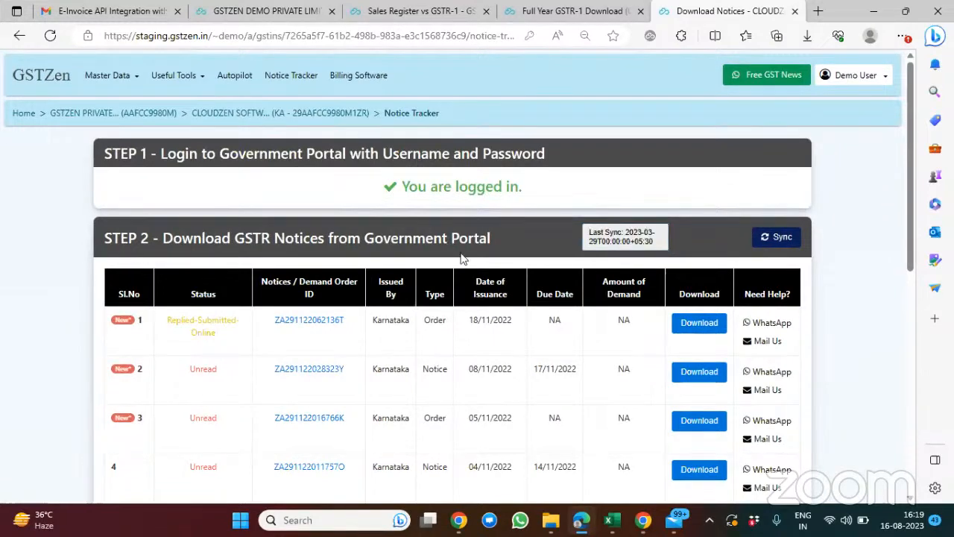
# Step: Try to download the document of the first order in the notices table and close the page it opens
pyautogui.scroll(-3, 459, 258)
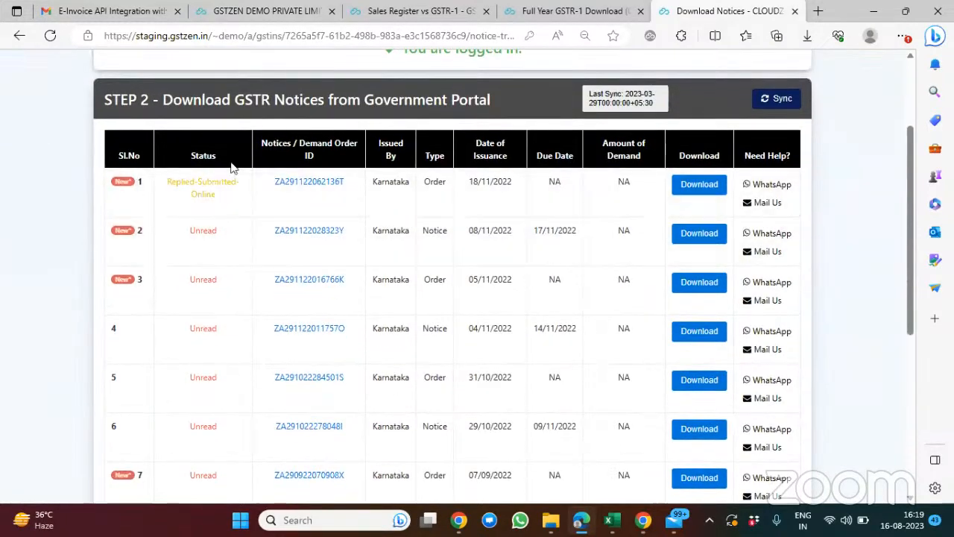
pyautogui.scroll(-1, 396, 305)
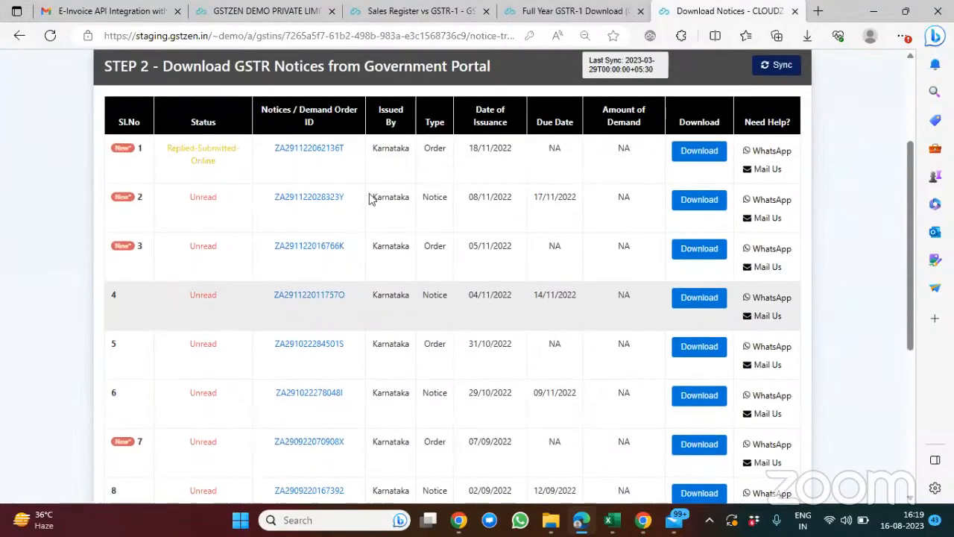
pyautogui.click(698, 152)
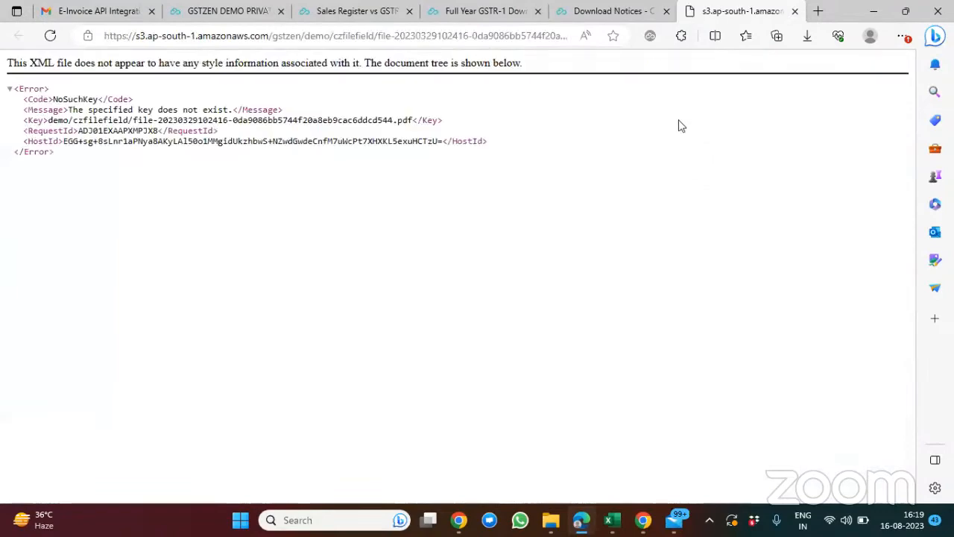
pyautogui.click(795, 11)
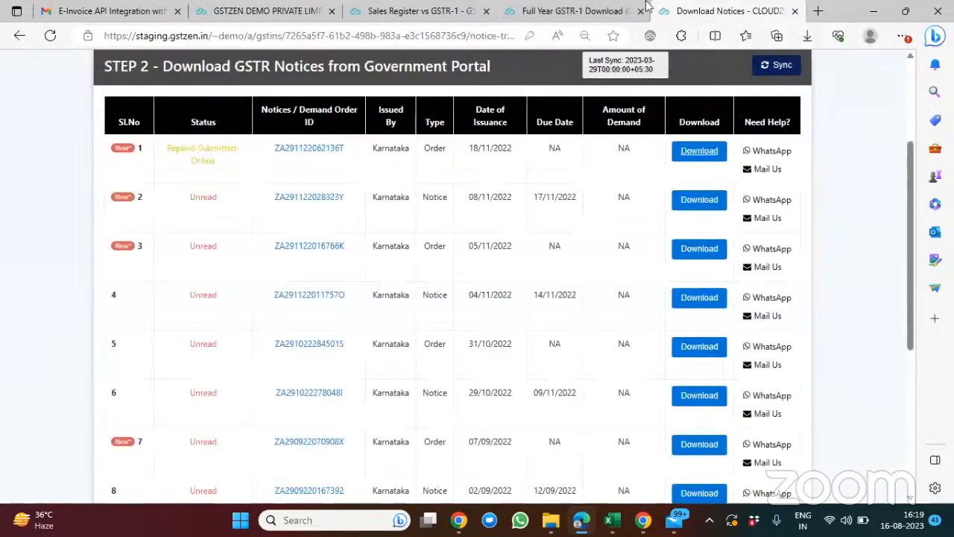
# Step: Review the Status column of the notices, open the first order's details, and show its attached documents
pyautogui.scroll(-1, 699, 248)
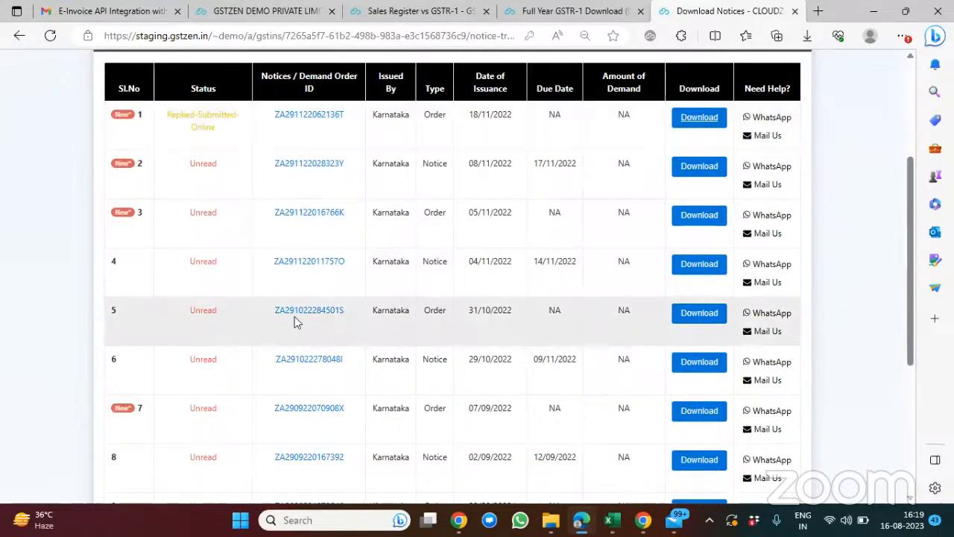
pyautogui.moveTo(187, 88); pyautogui.dragTo(233, 93)
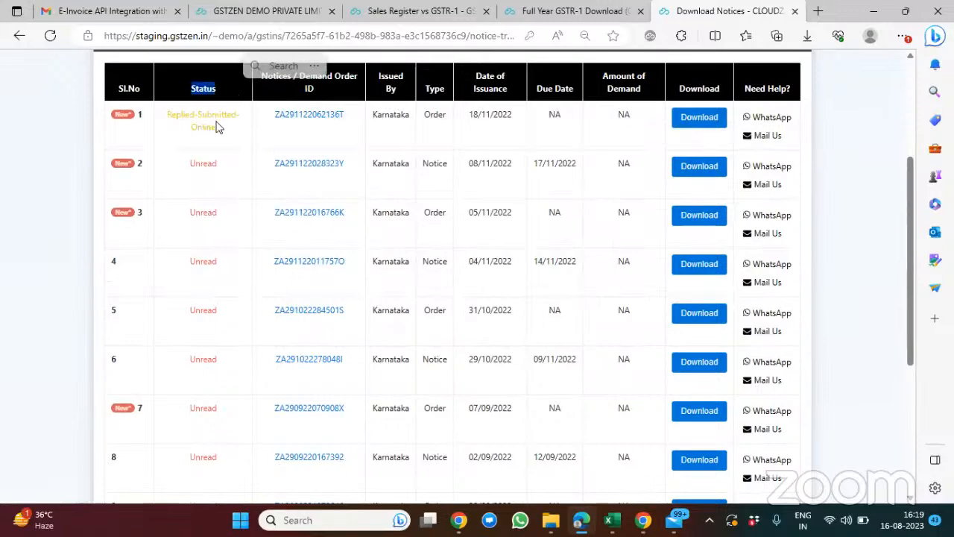
pyautogui.scroll(-3, 229, 372)
pyautogui.scroll(5, 229, 372)
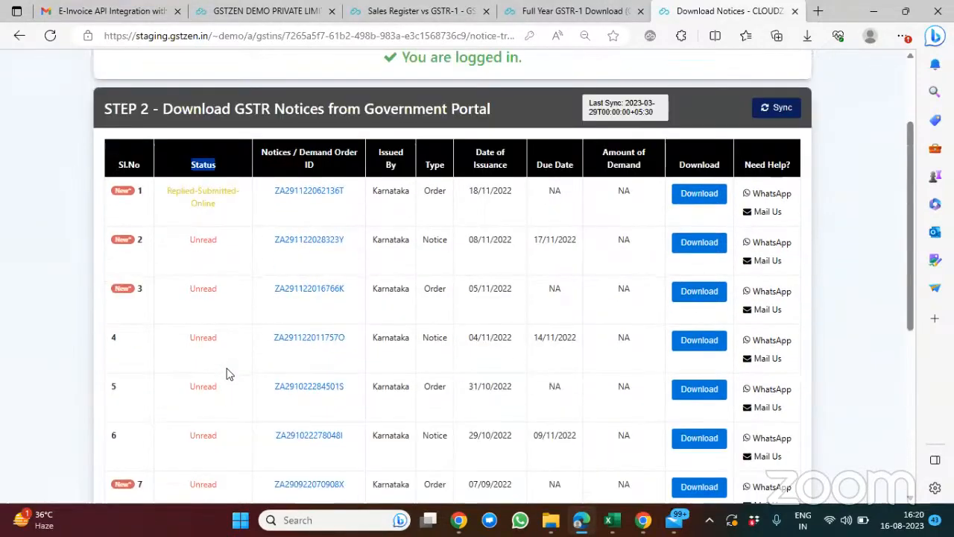
pyautogui.click(325, 296)
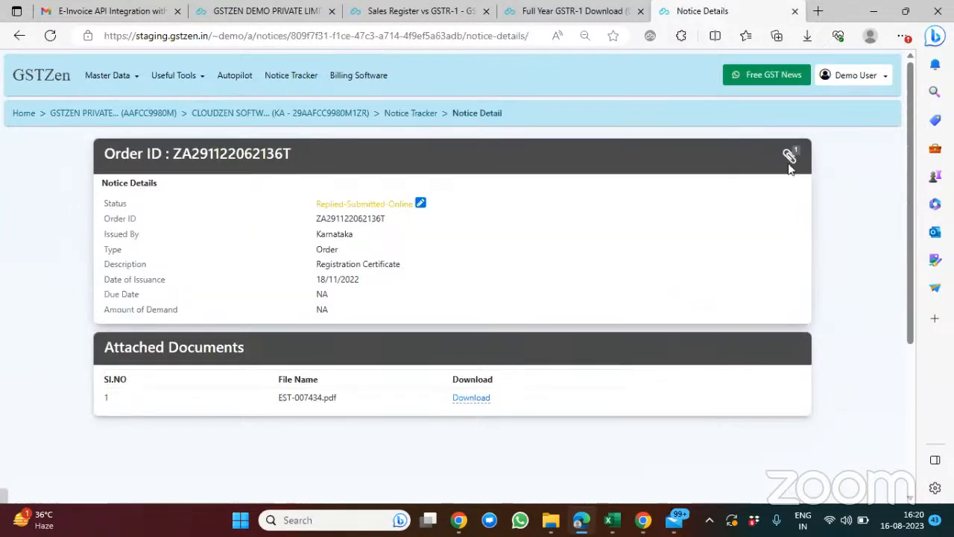
pyautogui.click(790, 156)
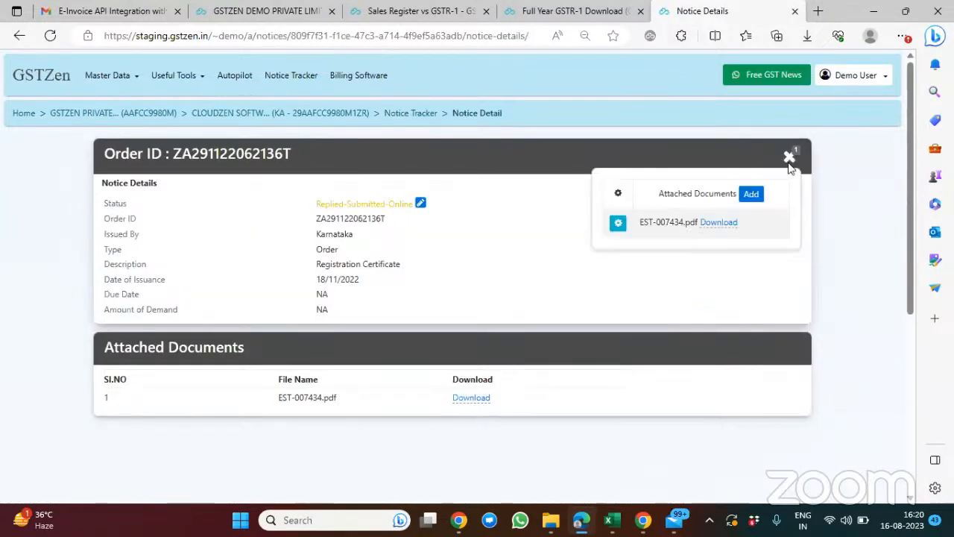
# Step: Change the order's notice status to Resolved and save it
pyautogui.click(420, 202)
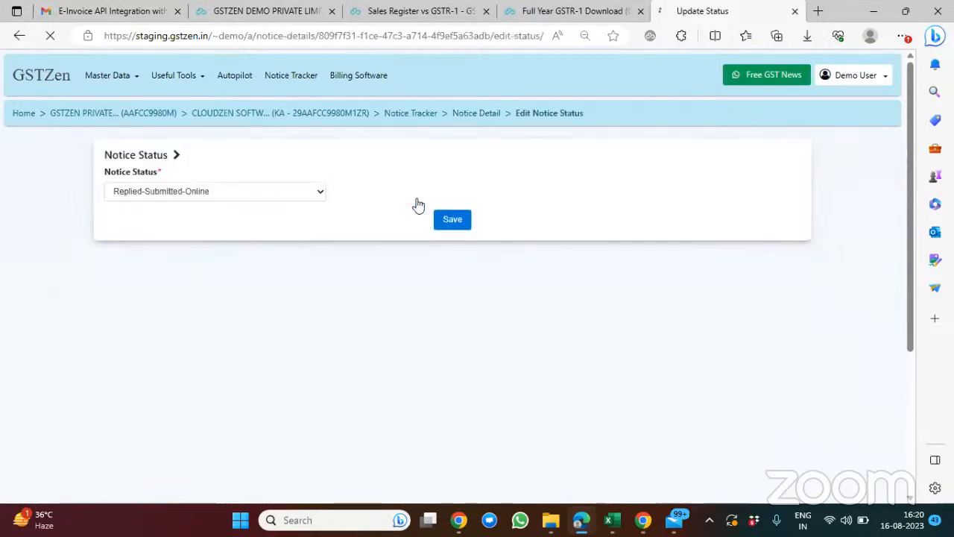
pyautogui.click(299, 199)
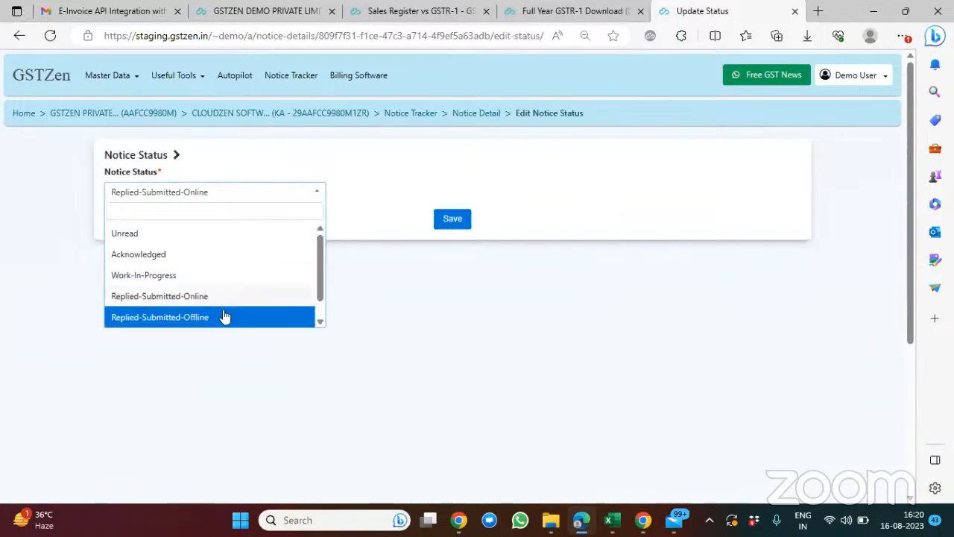
pyautogui.scroll(-1, 225, 317)
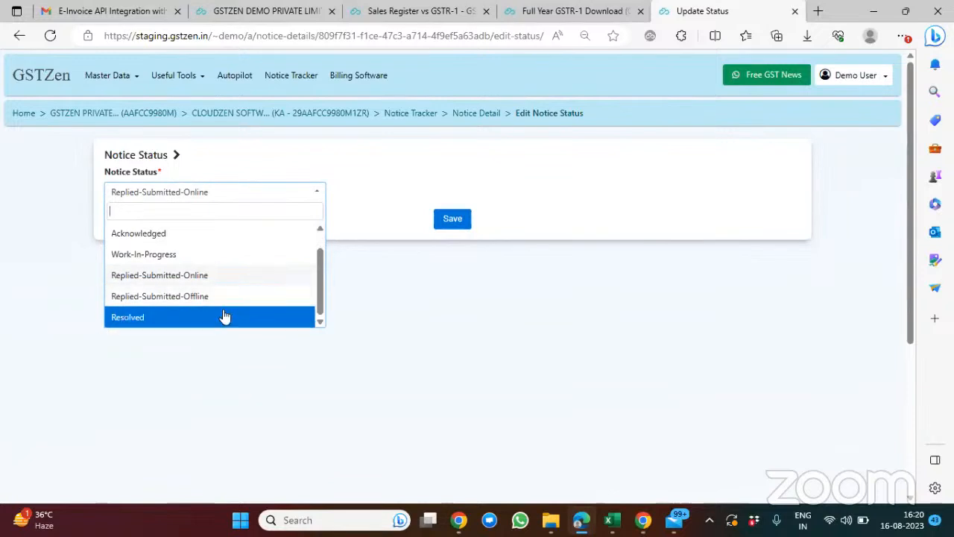
pyautogui.click(179, 318)
pyautogui.click(455, 222)
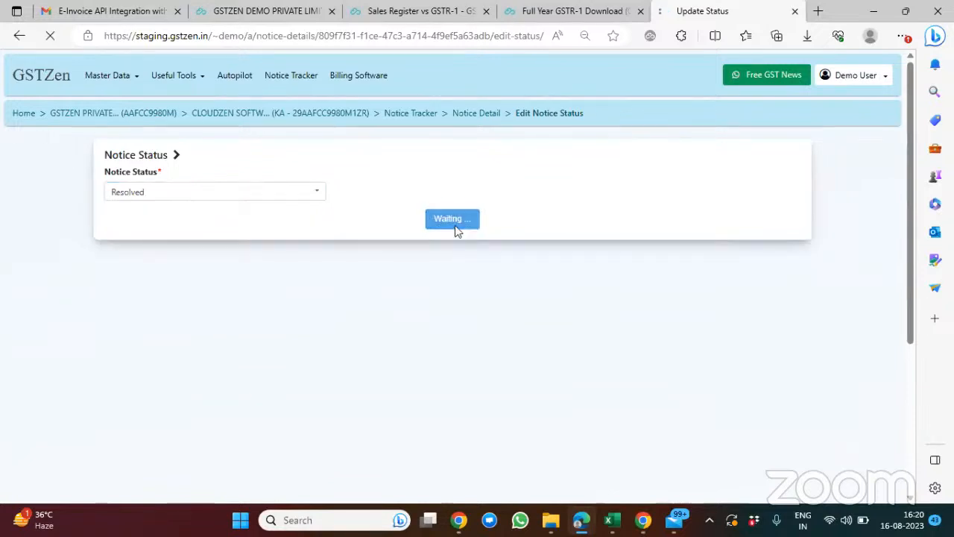
# Step: Return to the Notice Tracker and examine the first order's status and the rest of the notices list
pyautogui.click(421, 115)
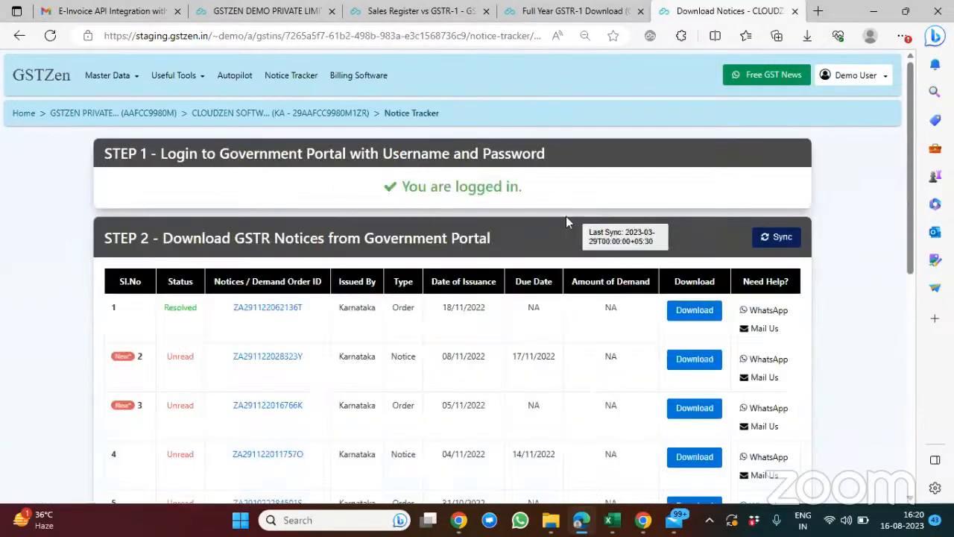
pyautogui.scroll(-2, 566, 216)
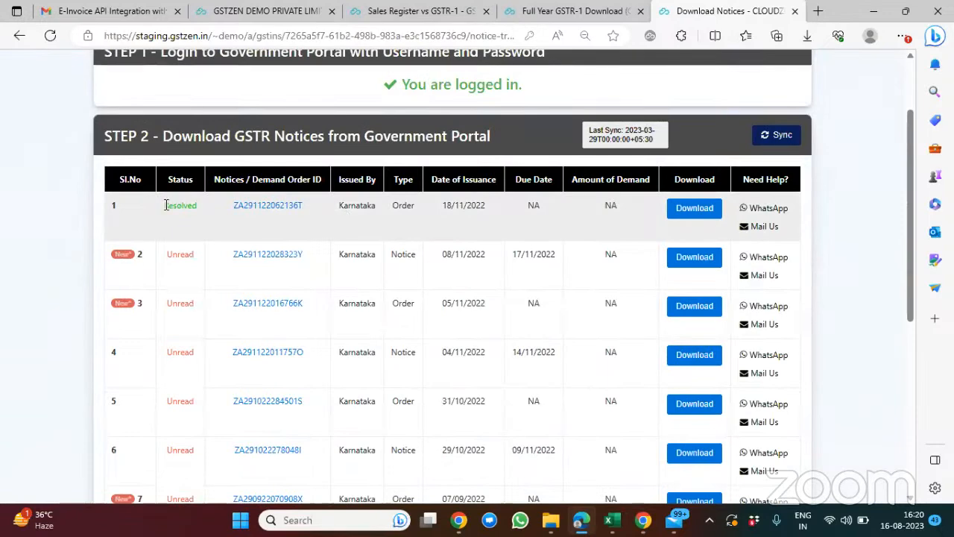
pyautogui.moveTo(166, 205); pyautogui.dragTo(203, 205)
pyautogui.scroll(-2, 468, 284)
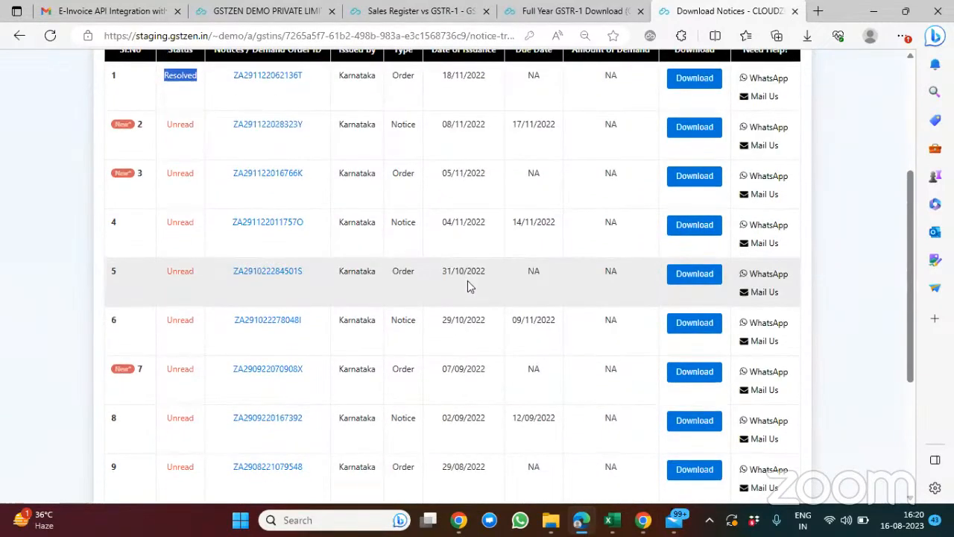
pyautogui.scroll(-3, 467, 281)
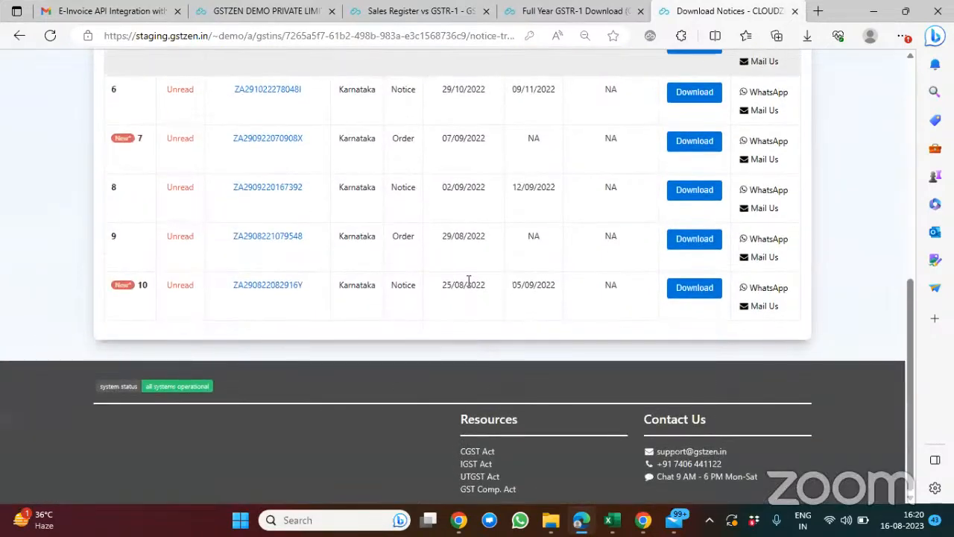
pyautogui.scroll(3, 468, 280)
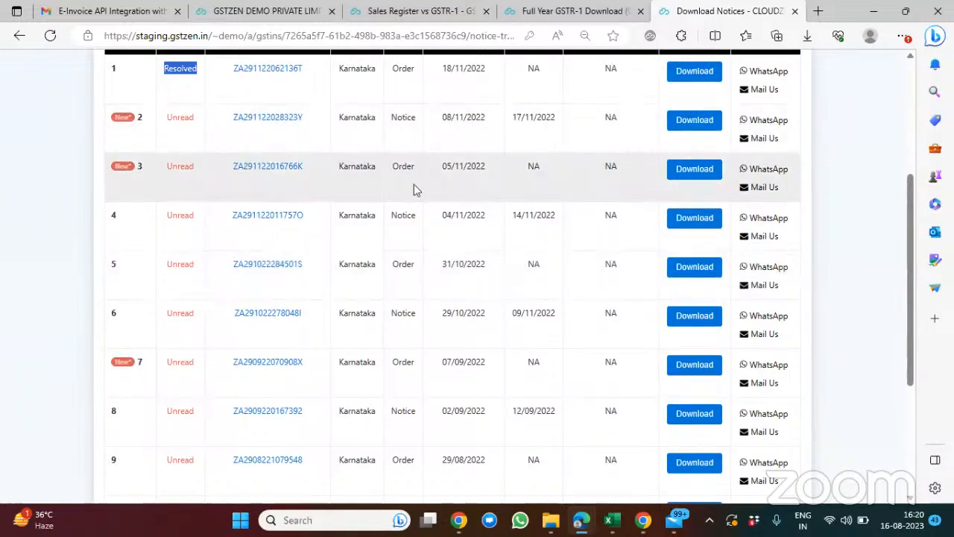
pyautogui.scroll(-1, 341, 285)
pyautogui.scroll(2, 340, 283)
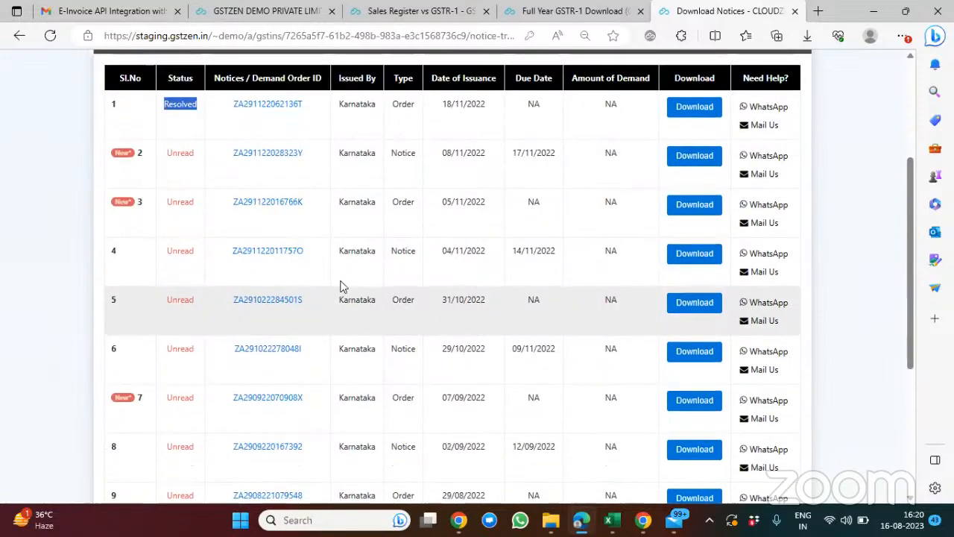
pyautogui.scroll(-3, 192, 415)
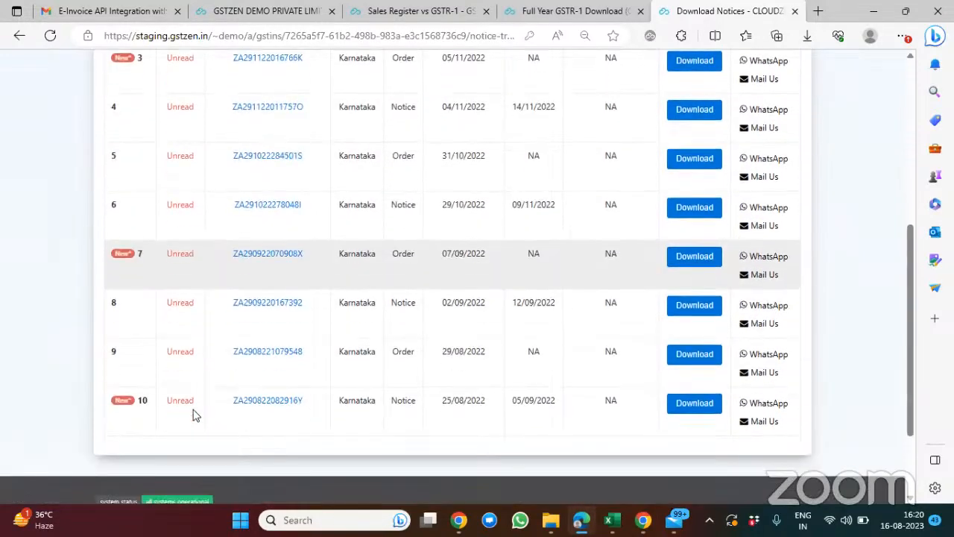
# Step: Examine the notices table, including the WhatsApp and mail help options offered for each notice
pyautogui.scroll(6, 192, 415)
pyautogui.scroll(-1, 194, 409)
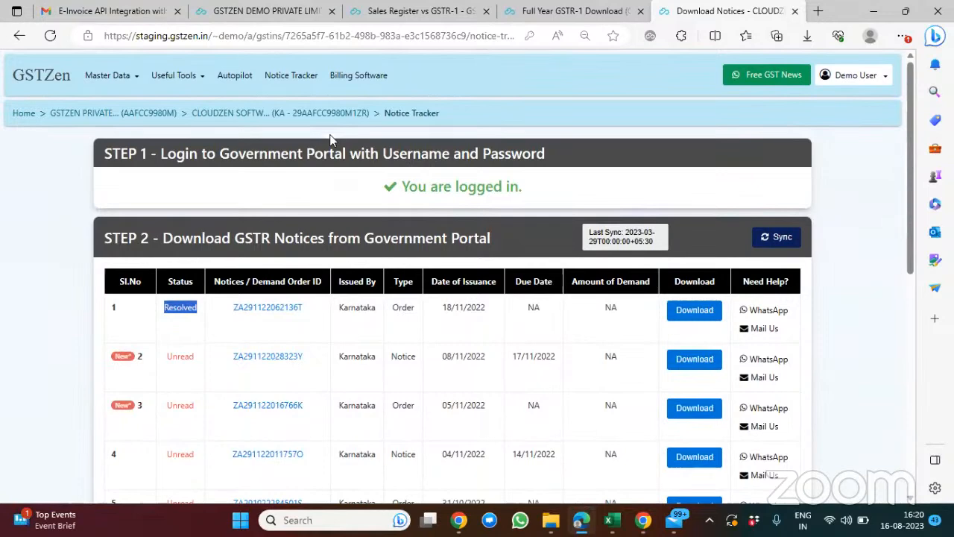
pyautogui.scroll(-1, 827, 281)
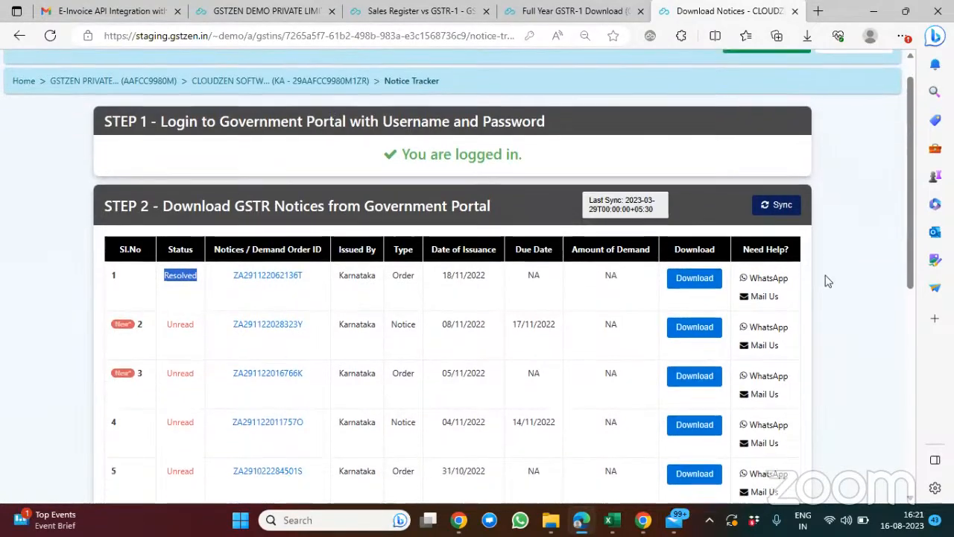
pyautogui.scroll(-1, 827, 280)
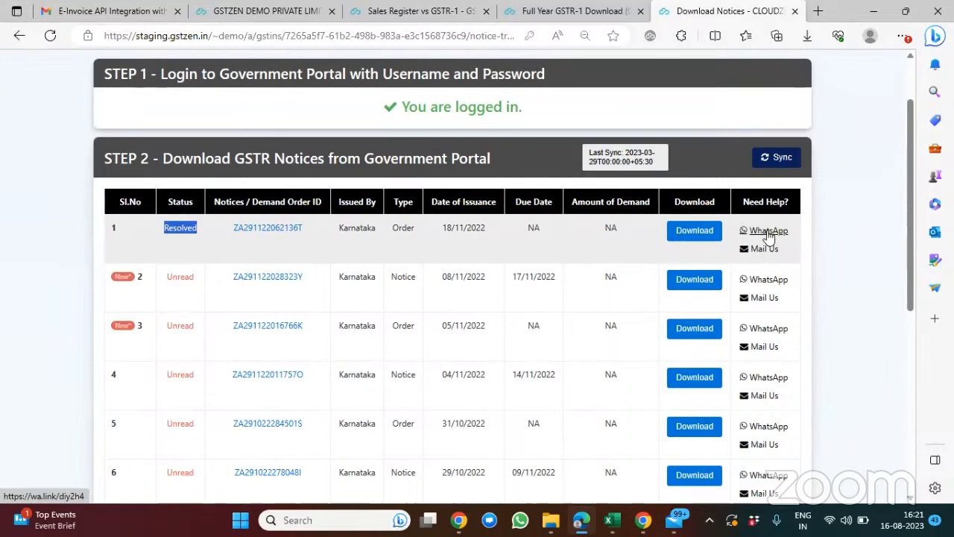
pyautogui.scroll(2, 767, 235)
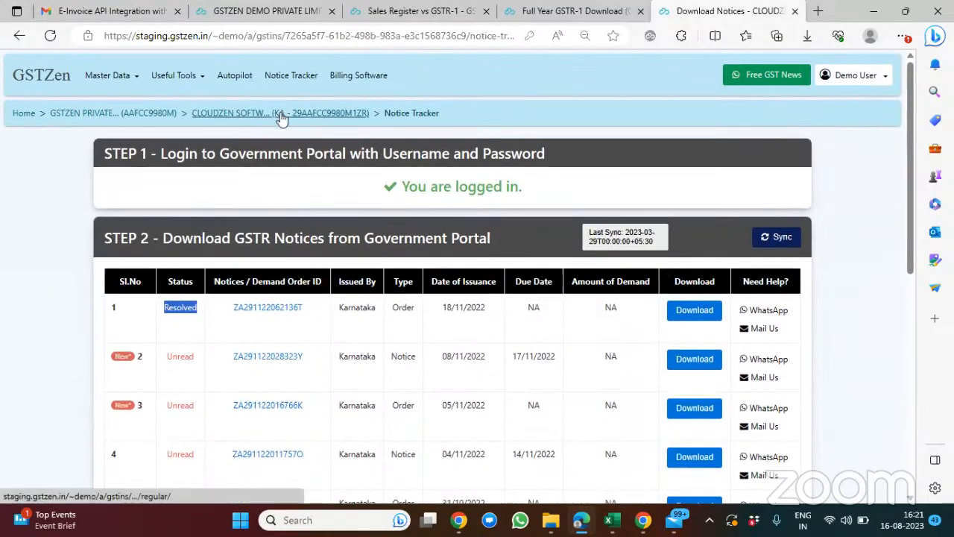
# Step: Open the Purchase Register vs GSTR-2B reconciliation for FY 2023-24 from the company's dashboard and review its GSTR-2B download status
pyautogui.click(281, 117)
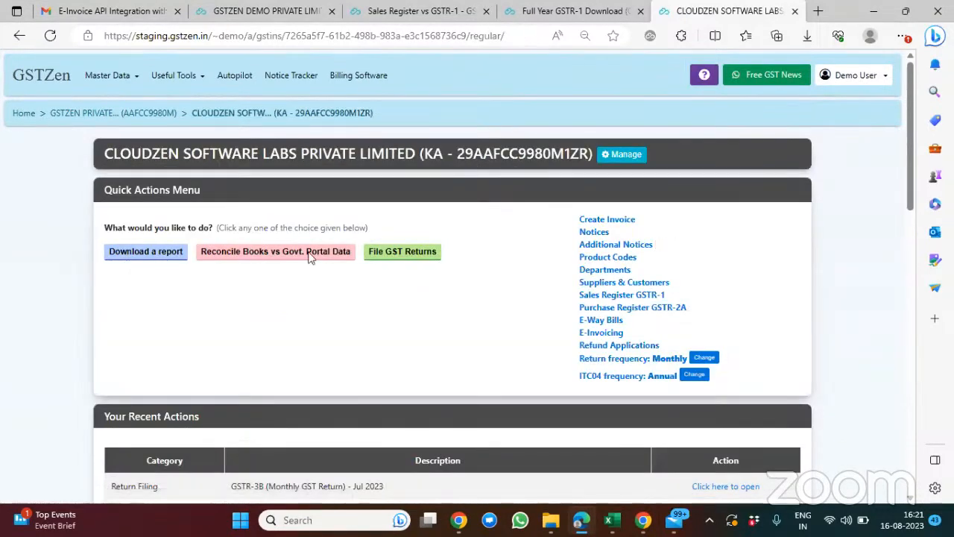
pyautogui.click(310, 252)
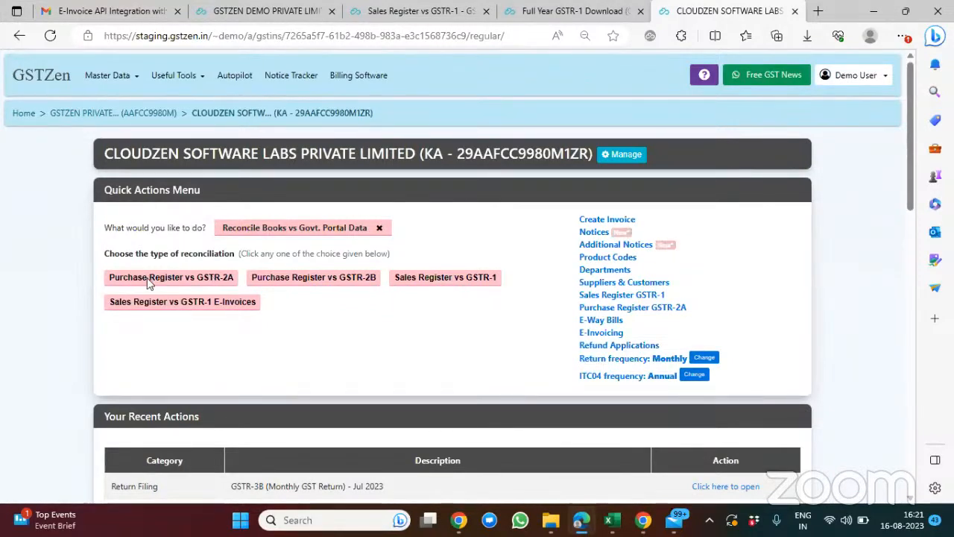
pyautogui.click(311, 281)
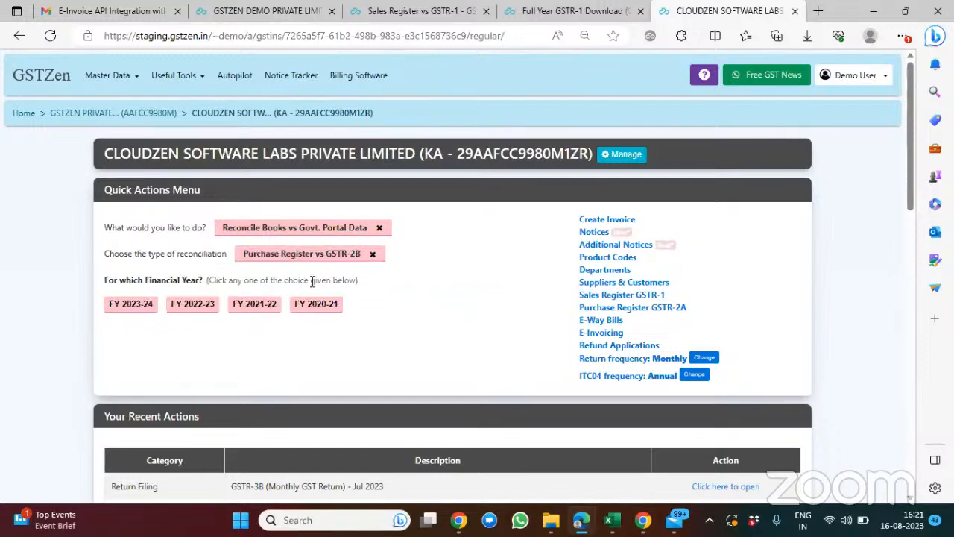
pyautogui.click(127, 306)
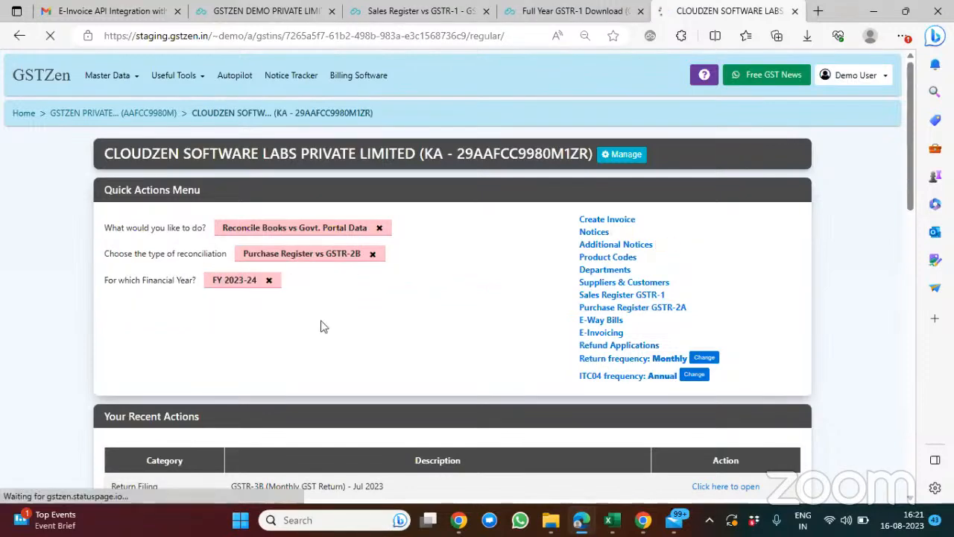
pyautogui.scroll(-1, 321, 321)
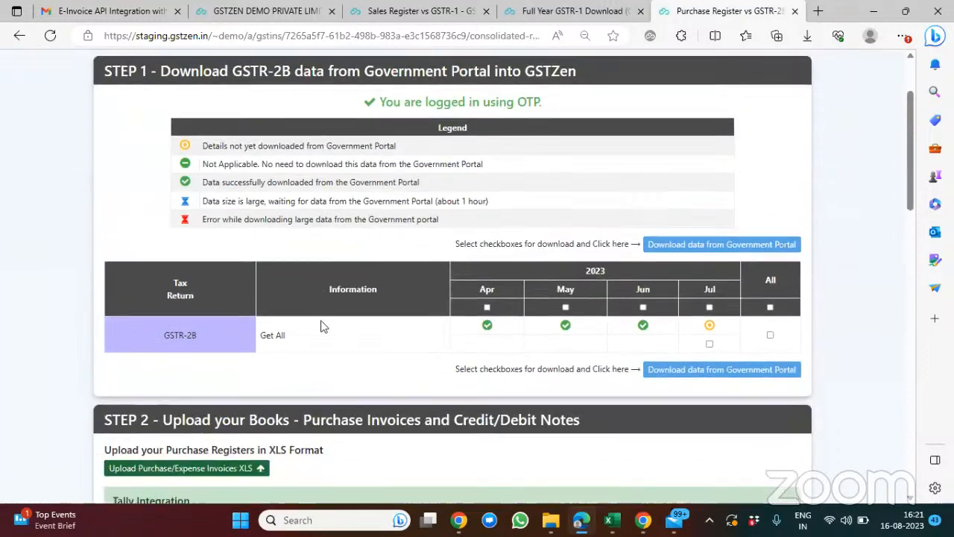
pyautogui.scroll(1, 320, 325)
pyautogui.scroll(-1, 321, 326)
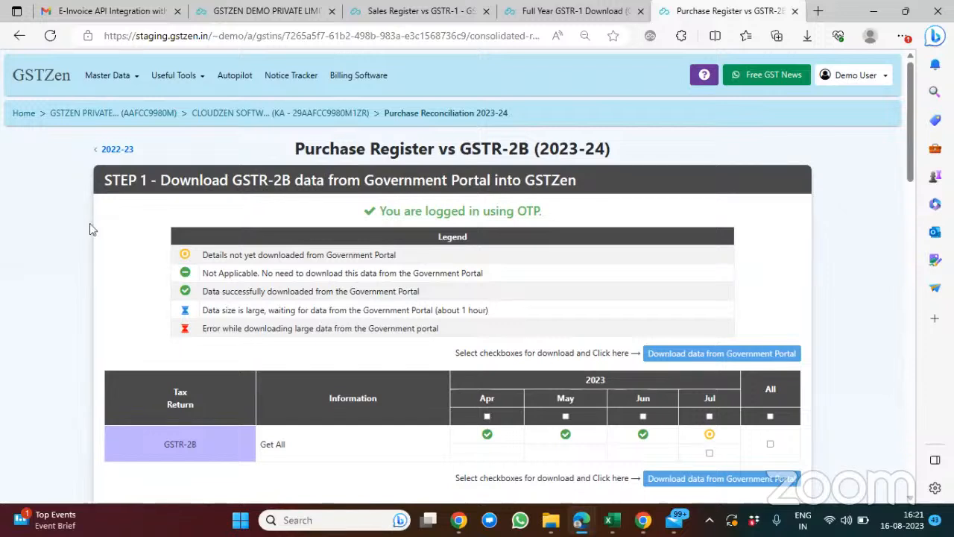
# Step: Return to the home page, open the Autopilot dashboard, and show the actions available for multiple GSTINs
pyautogui.click(23, 117)
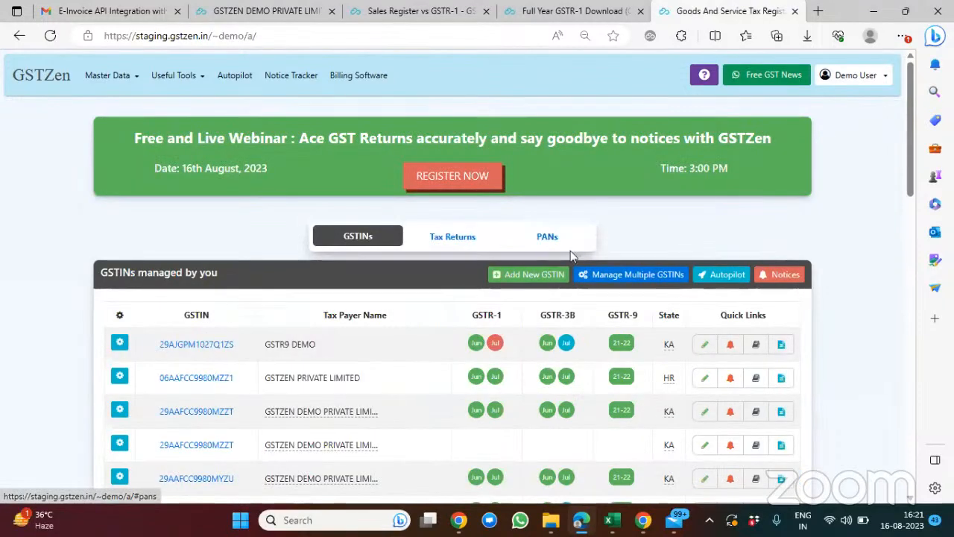
pyautogui.click(731, 277)
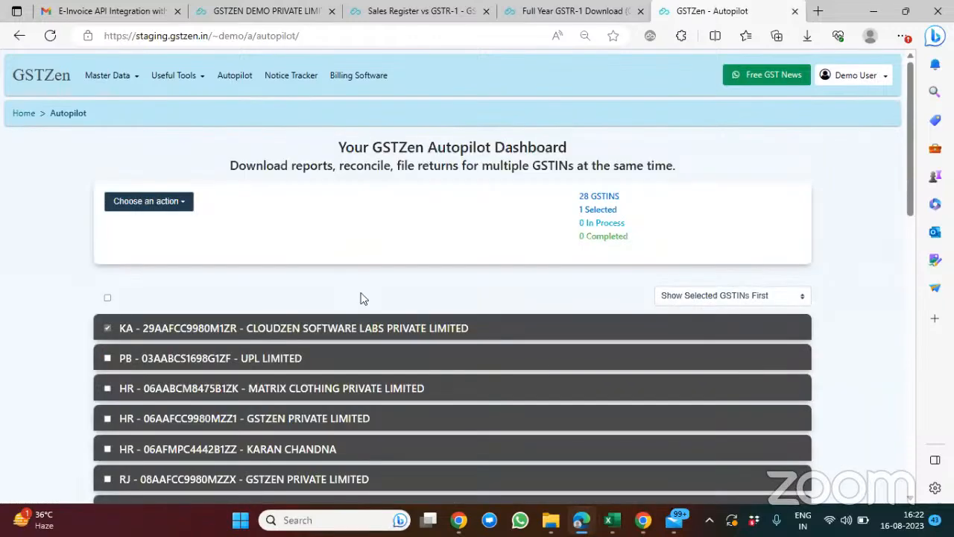
pyautogui.click(179, 209)
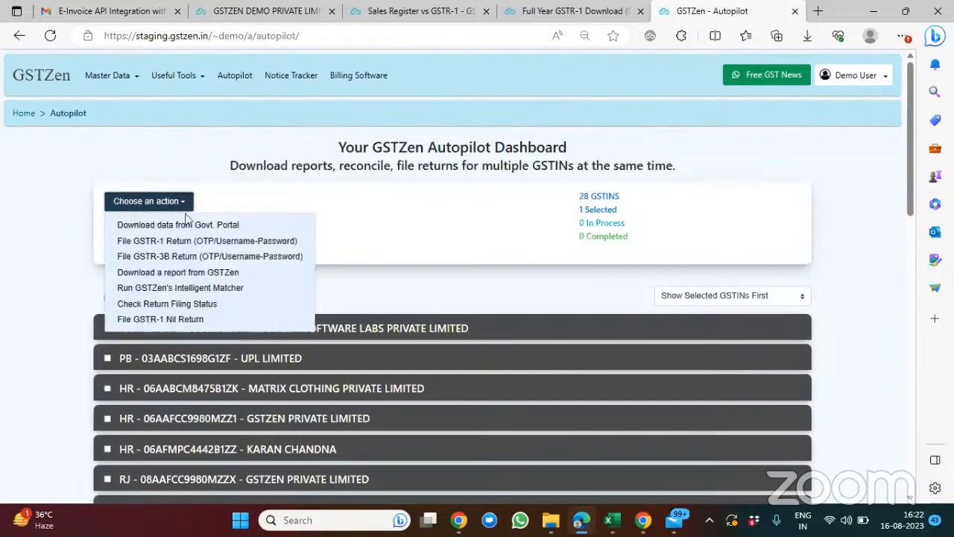
pyautogui.scroll(-1, 208, 304)
pyautogui.scroll(-1, 209, 304)
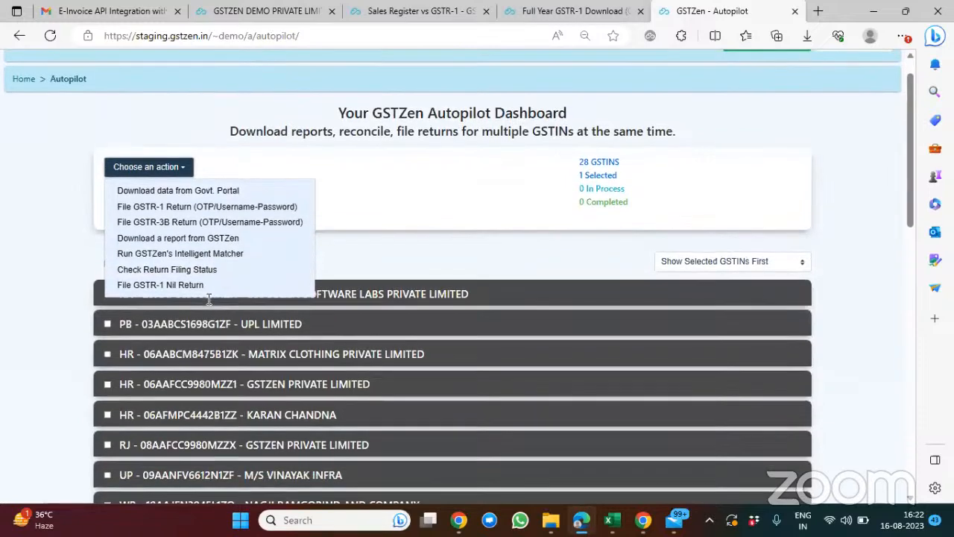
# Step: Start the full-year GSTR-2B download for FY 2022-23 with OTP login for all GSTINs and review their progress
pyautogui.click(204, 192)
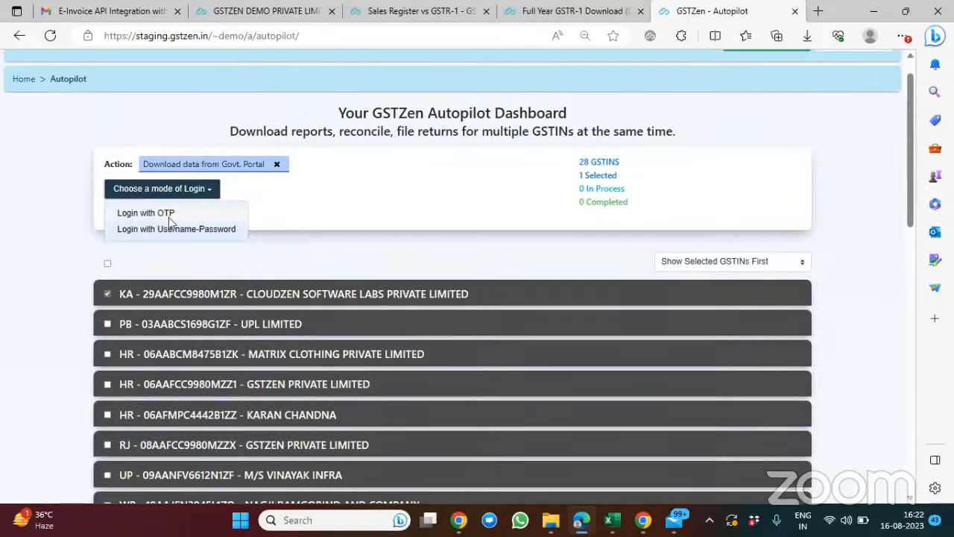
pyautogui.click(170, 215)
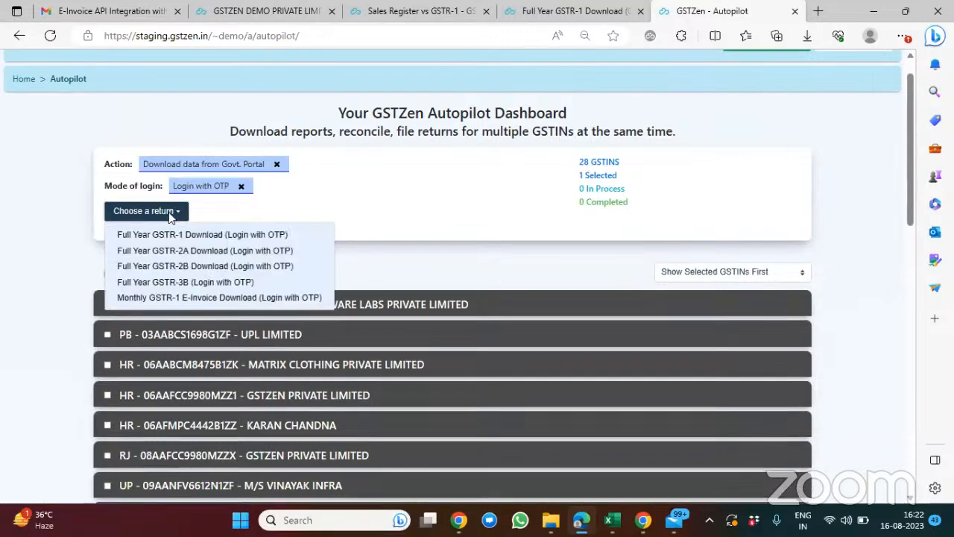
pyautogui.click(247, 266)
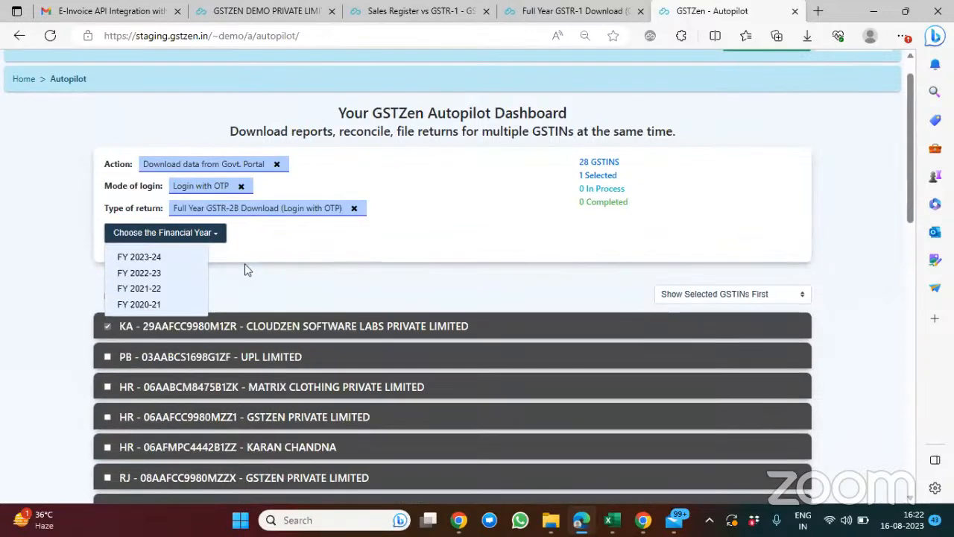
pyautogui.click(161, 274)
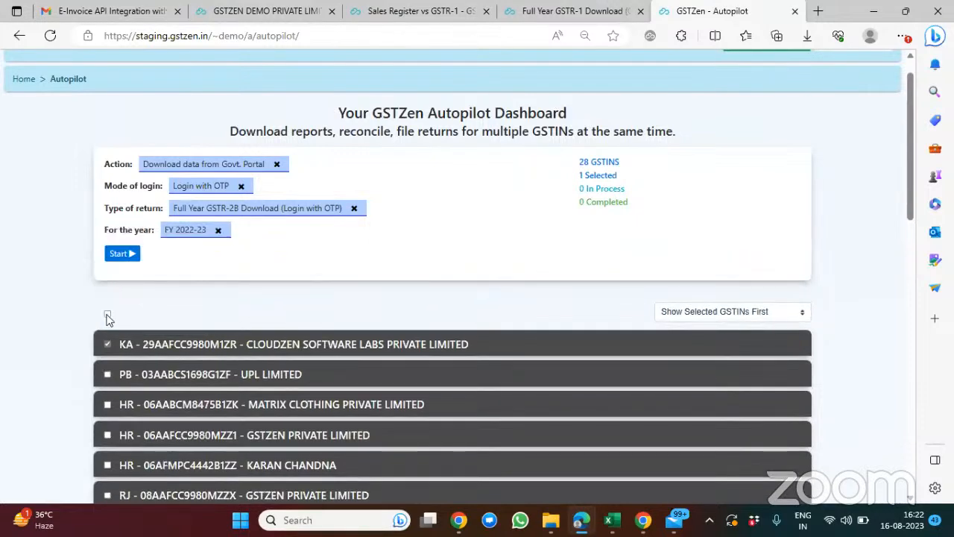
pyautogui.click(108, 315)
pyautogui.click(122, 254)
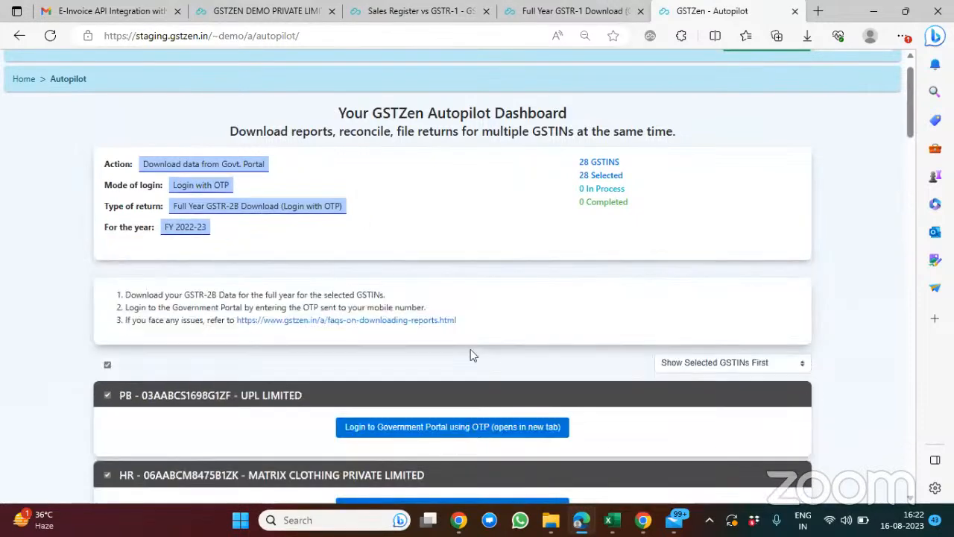
pyautogui.scroll(-10, 470, 350)
pyautogui.scroll(-5, 470, 355)
pyautogui.scroll(-5, 470, 355)
pyautogui.scroll(-10, 471, 356)
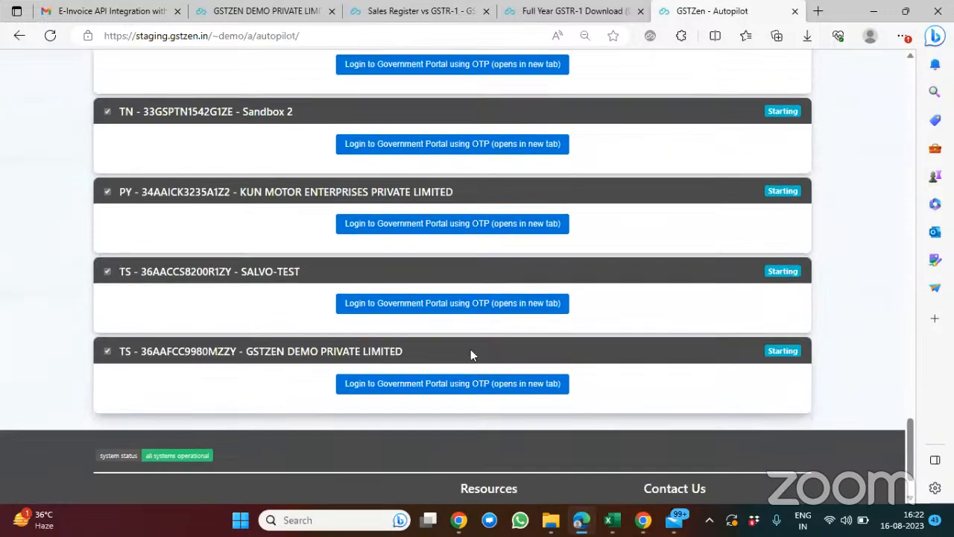
pyautogui.scroll(15, 470, 354)
pyautogui.scroll(5, 470, 349)
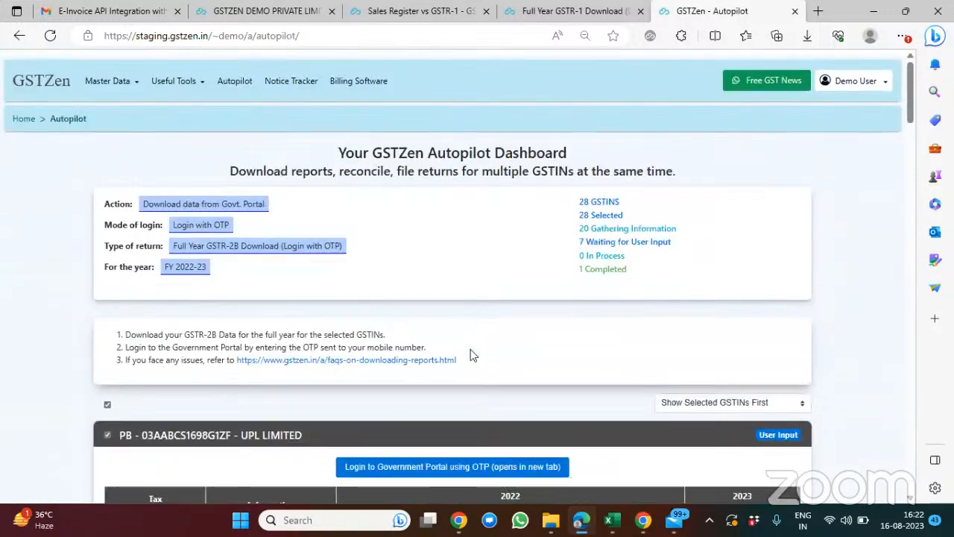
# Step: Reset Autopilot and start the GSTR-1 filing action Step 4 - Calculate GSTR-1 Summary with OTP login for Jul-2023 on all GSTINs
pyautogui.click(79, 116)
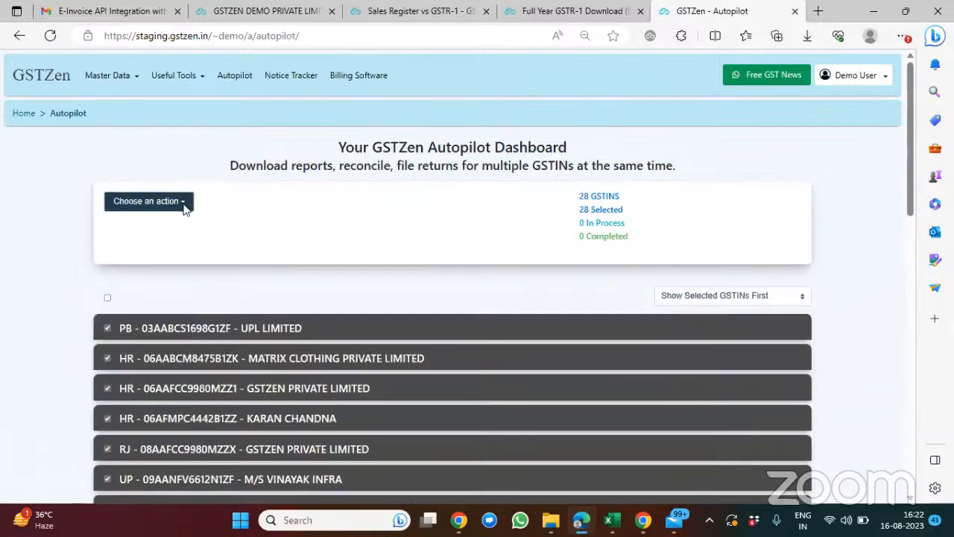
pyautogui.click(183, 205)
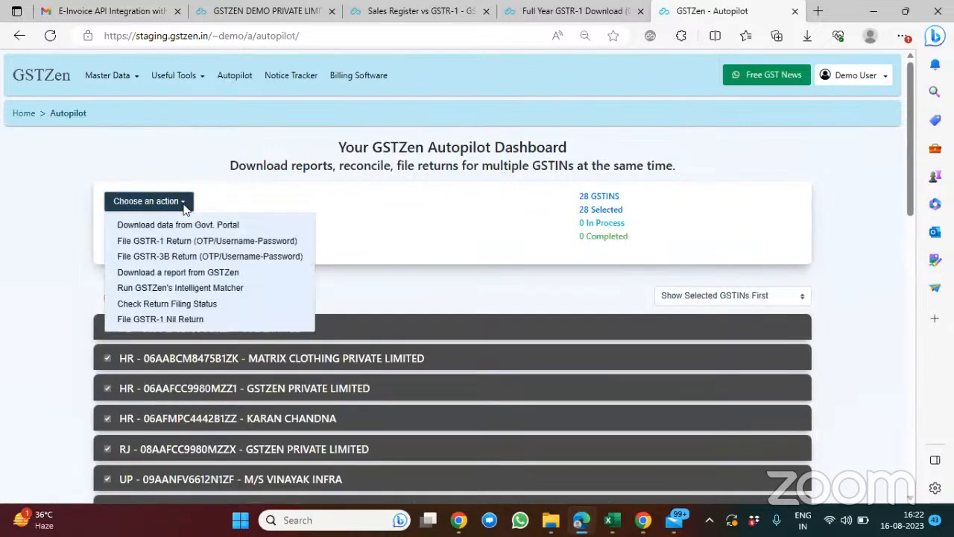
pyautogui.click(214, 246)
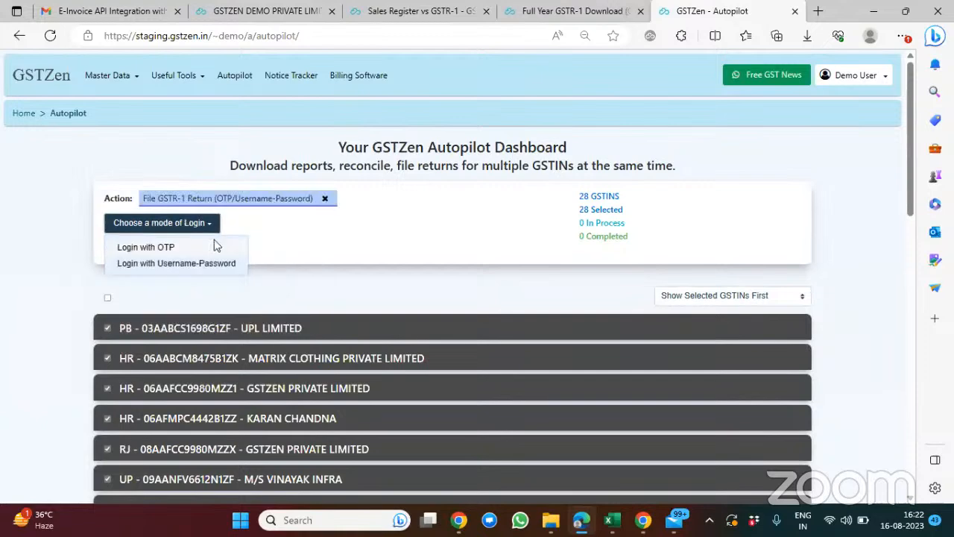
pyautogui.click(185, 243)
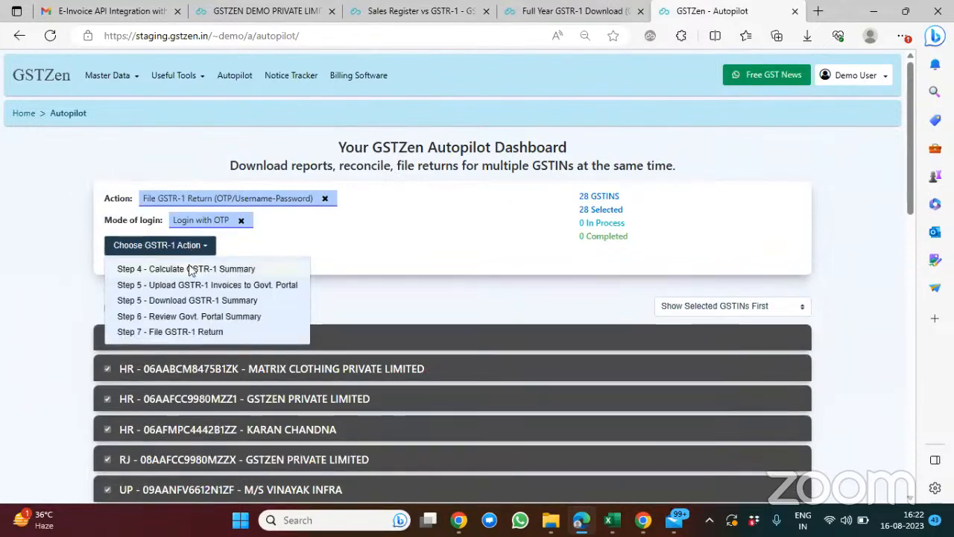
pyautogui.click(190, 269)
pyautogui.click(128, 293)
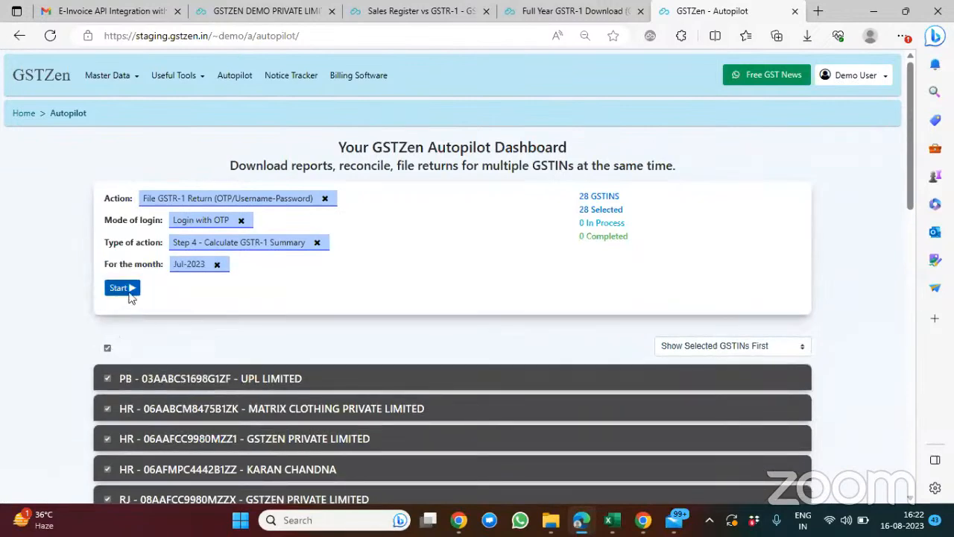
pyautogui.click(129, 294)
# Step: Examine the calculation status and the GSTR-1 summary of each GSTIN in the Autopilot list
pyautogui.scroll(-6, 326, 331)
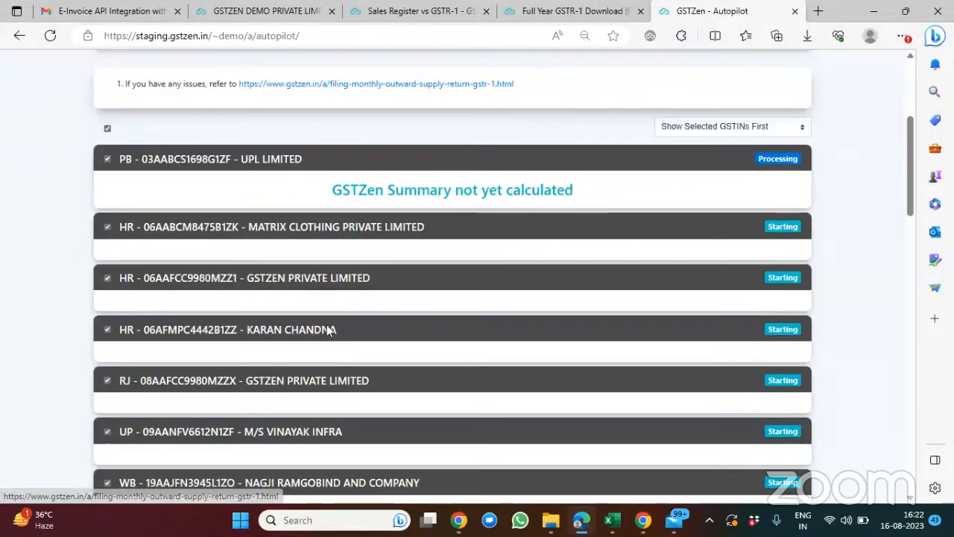
pyautogui.scroll(-1, 327, 330)
pyautogui.scroll(-3, 327, 331)
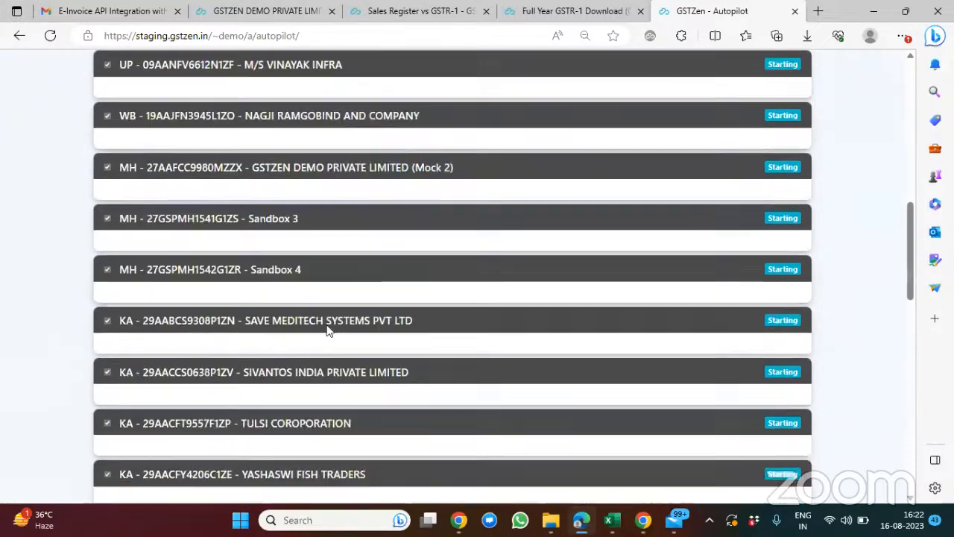
pyautogui.scroll(-3, 328, 330)
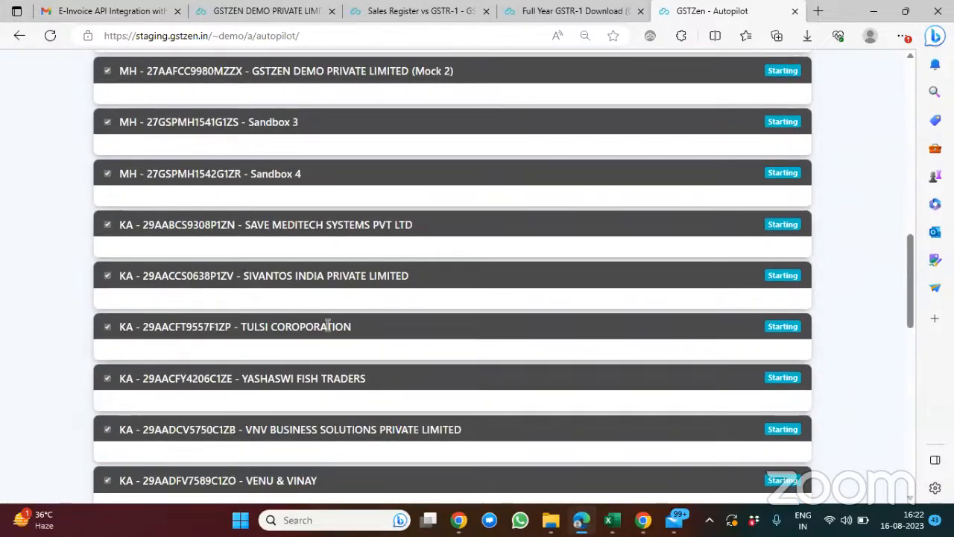
pyautogui.scroll(-5, 328, 328)
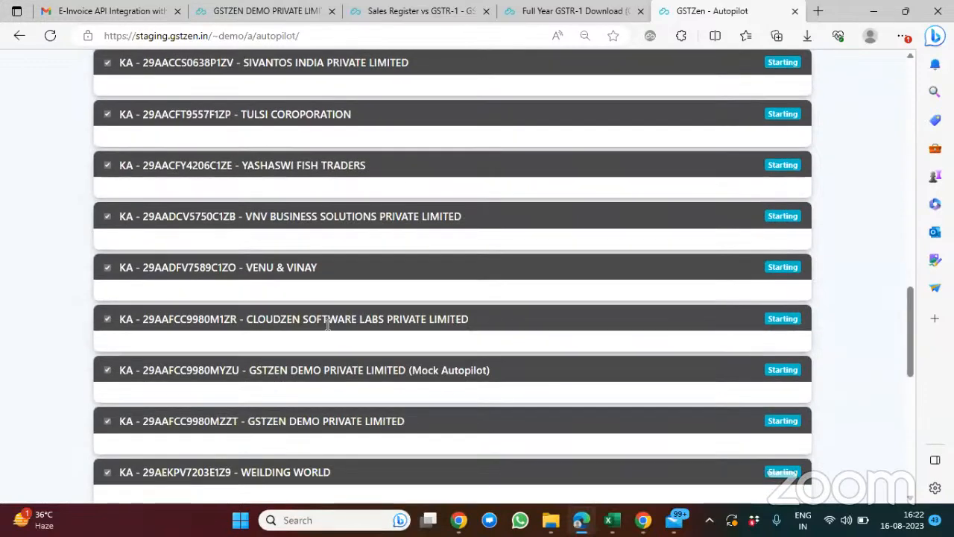
pyautogui.scroll(-2, 328, 330)
pyautogui.scroll(-1, 328, 330)
pyautogui.scroll(-7, 328, 331)
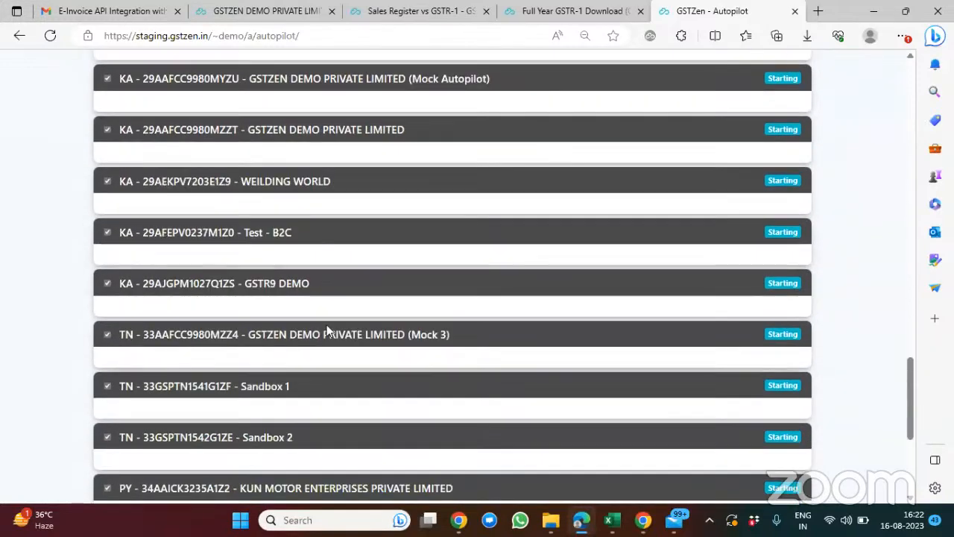
pyautogui.scroll(-1, 328, 330)
pyautogui.scroll(3, 328, 330)
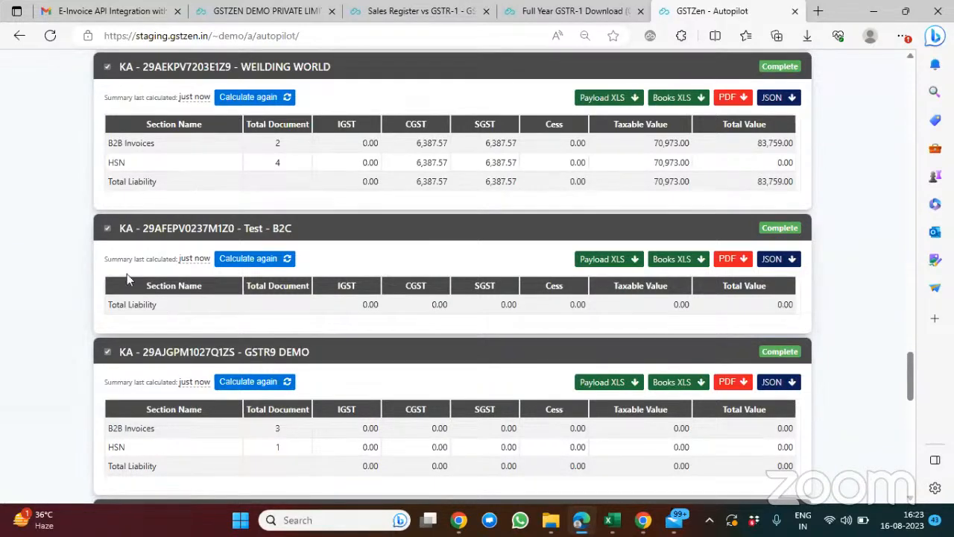
pyautogui.scroll(7, 126, 273)
pyautogui.scroll(10, 127, 274)
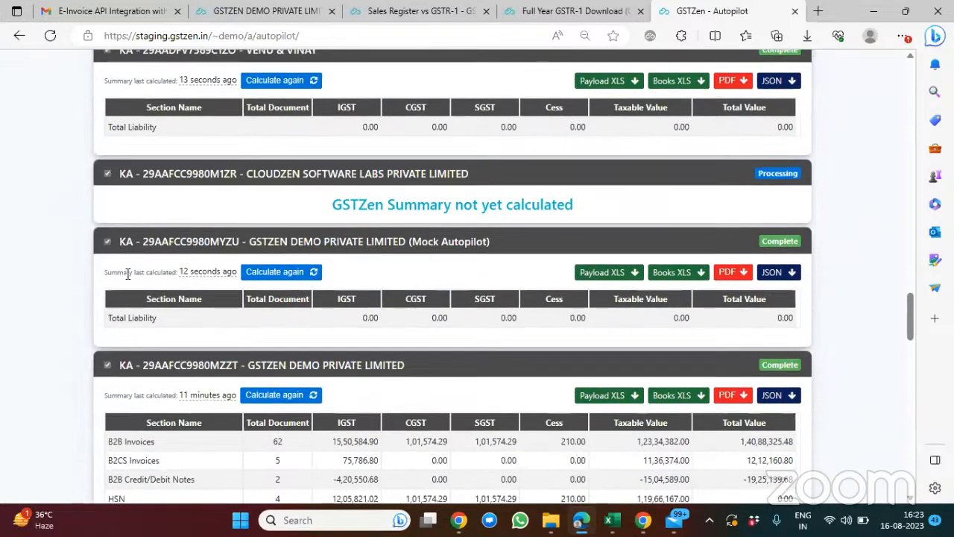
pyautogui.scroll(10, 127, 274)
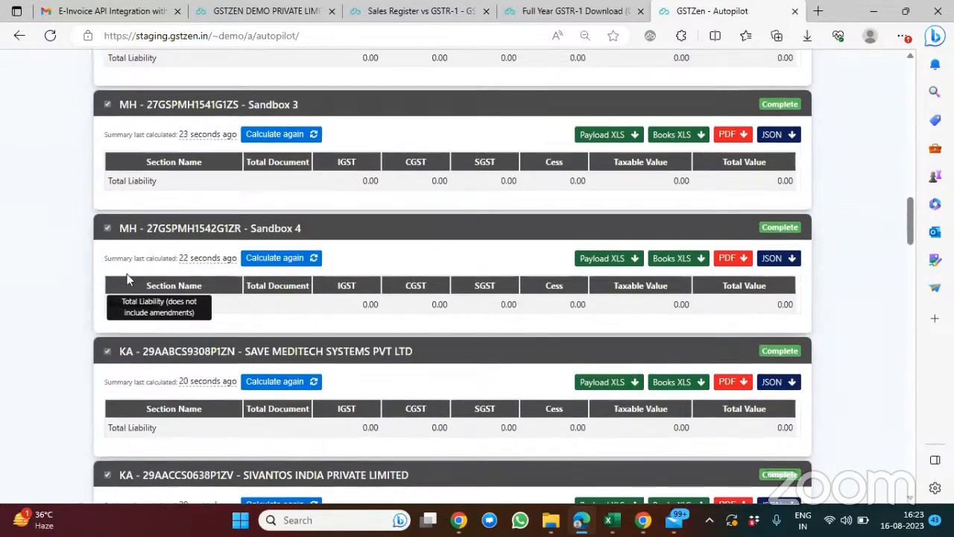
pyautogui.scroll(4, 128, 273)
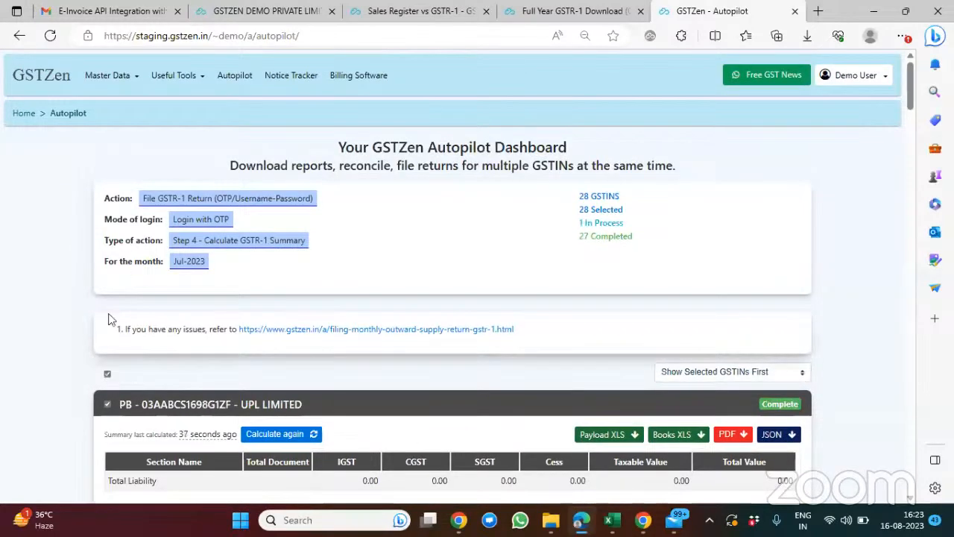
# Step: Reset Autopilot and start the Check Return Filing Status action for GSTR-1 - Jul-2023 on all GSTINs
pyautogui.click(69, 117)
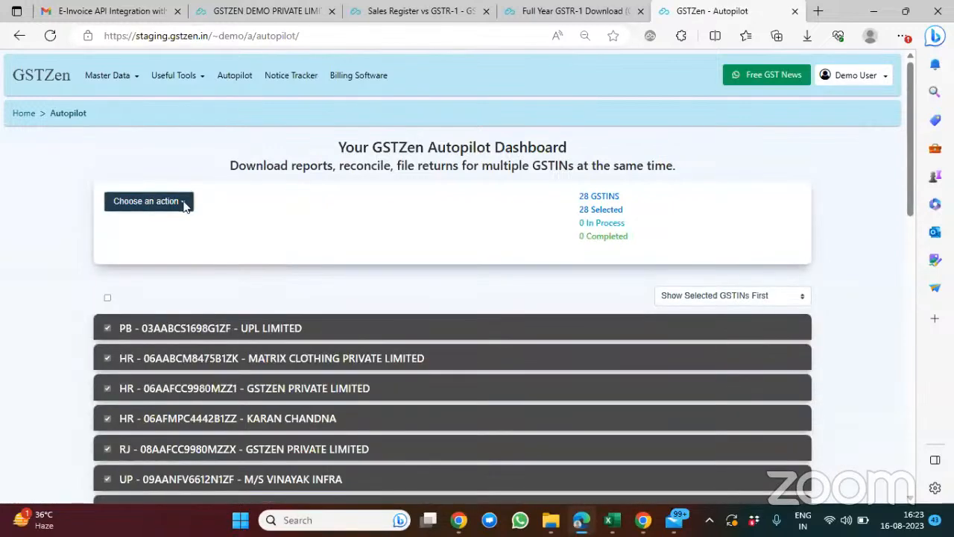
pyautogui.click(183, 203)
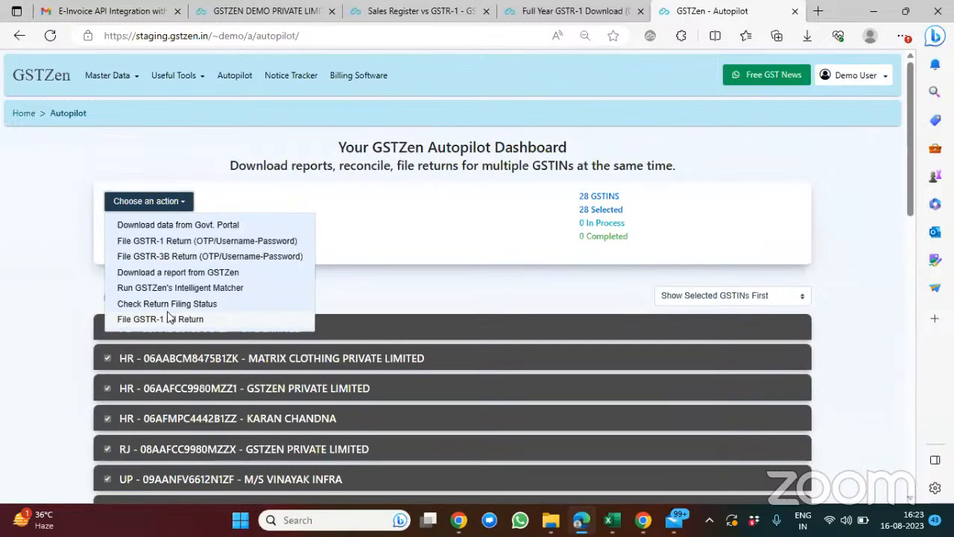
pyautogui.scroll(-1, 176, 298)
pyautogui.scroll(-1, 178, 292)
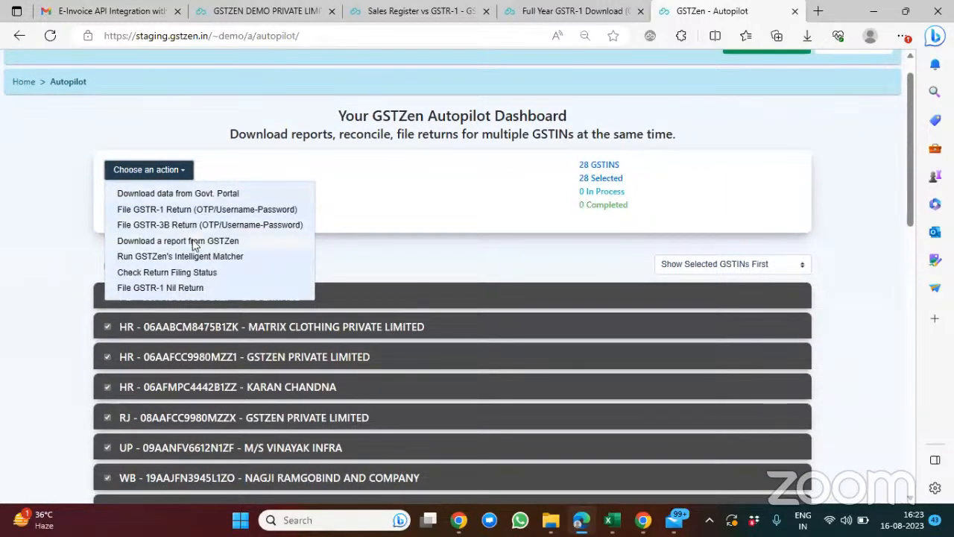
pyautogui.click(192, 272)
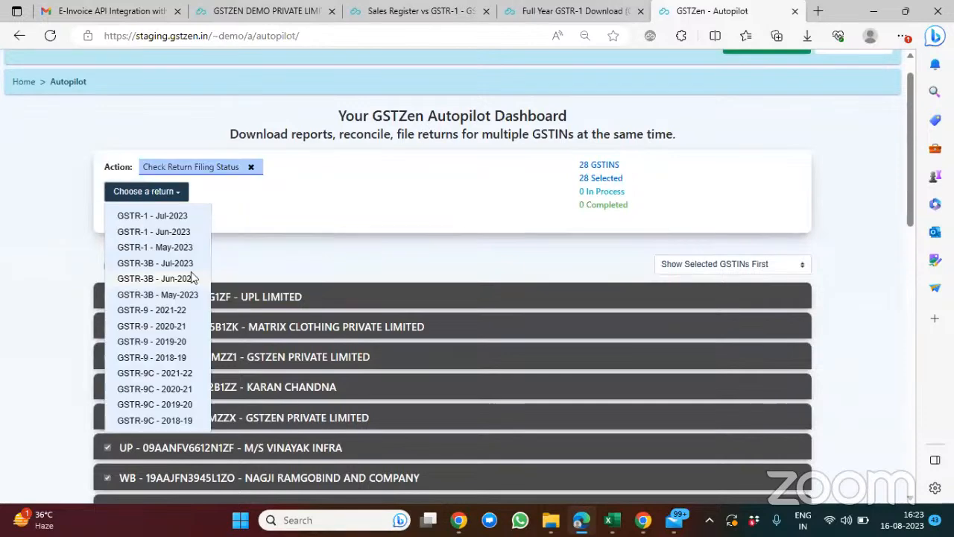
pyautogui.click(167, 217)
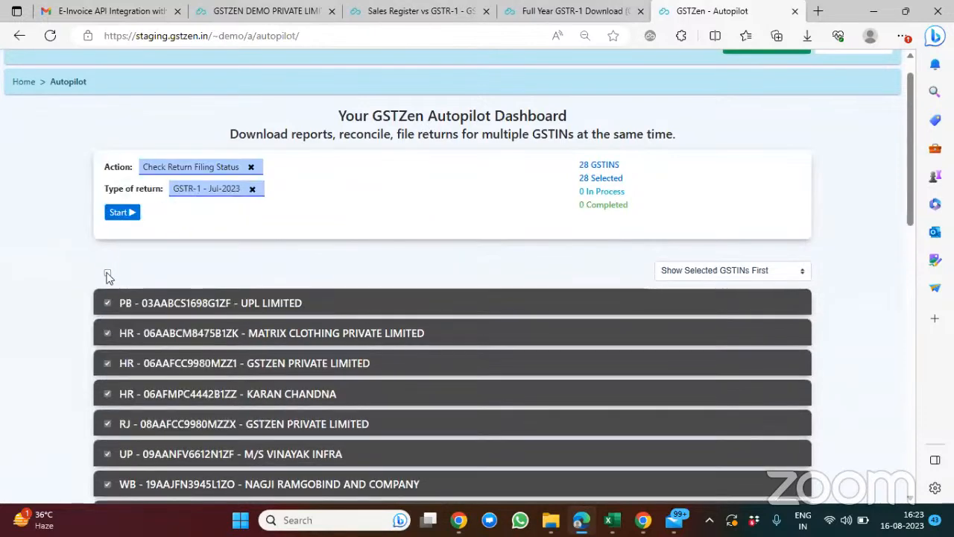
pyautogui.click(120, 213)
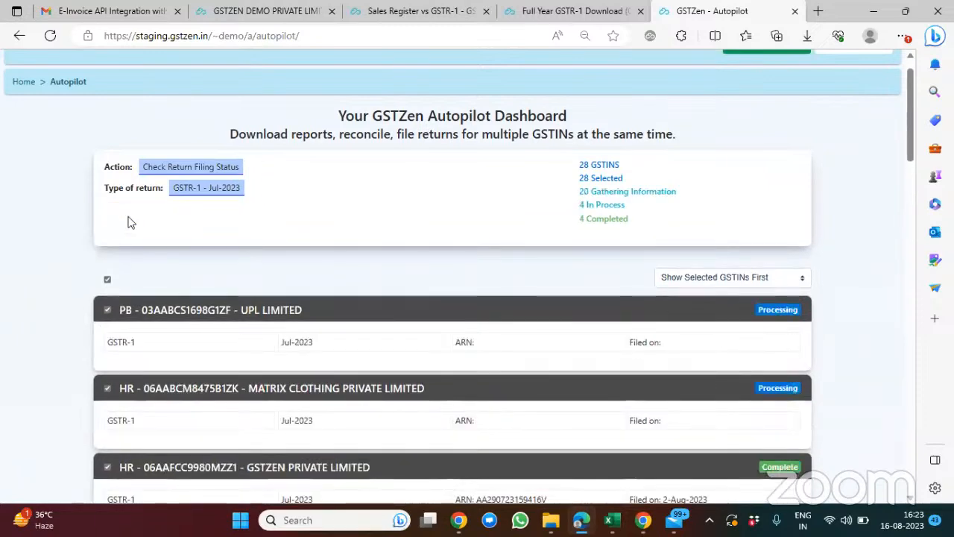
# Step: Examine the Jul-2023 GSTR-1 filing status, ARN, filing date and any errors for each GSTIN in the Autopilot list
pyautogui.scroll(-2, 371, 309)
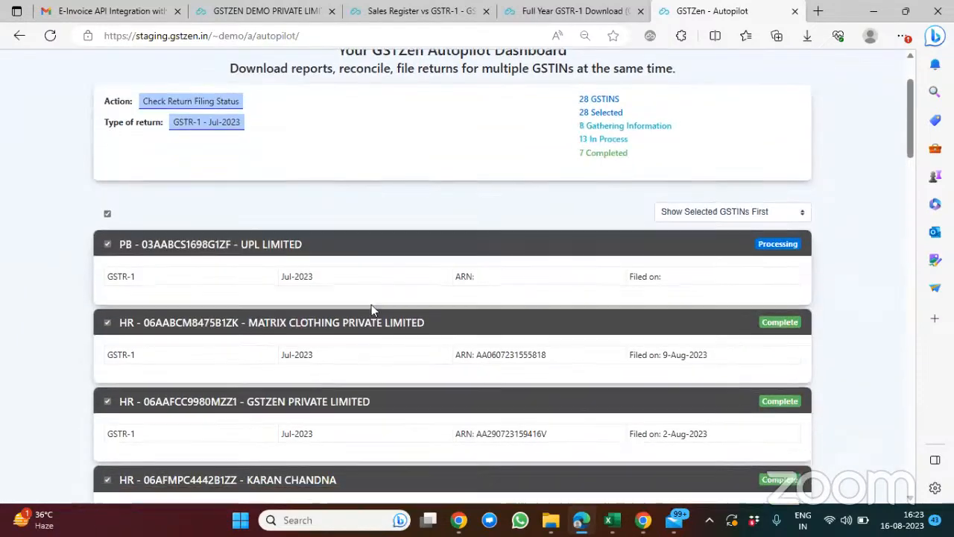
pyautogui.scroll(-5, 371, 306)
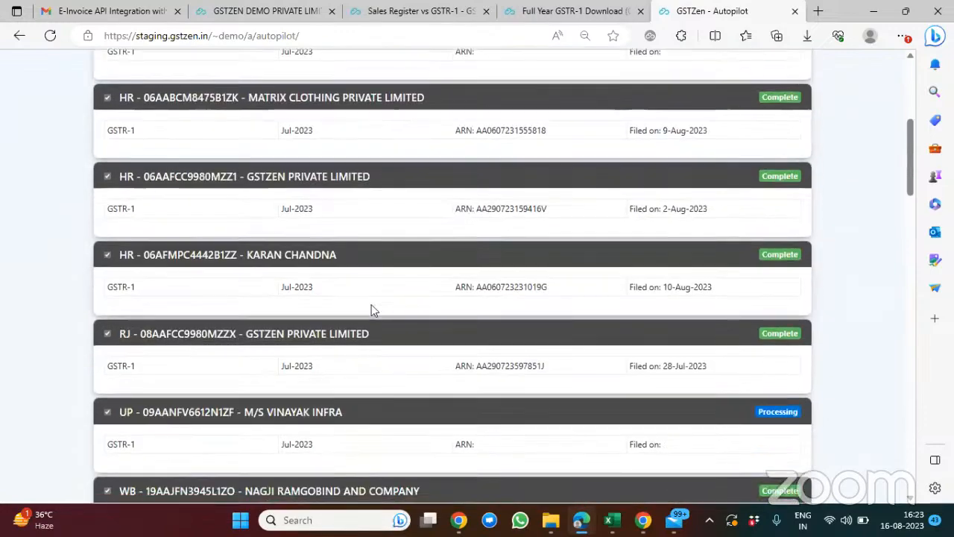
pyautogui.scroll(-8, 371, 309)
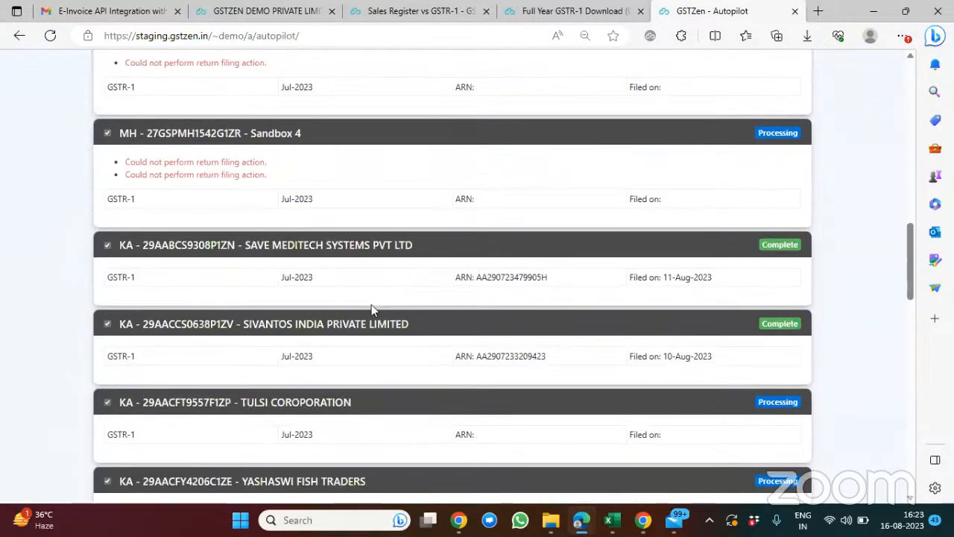
pyautogui.scroll(-8, 372, 309)
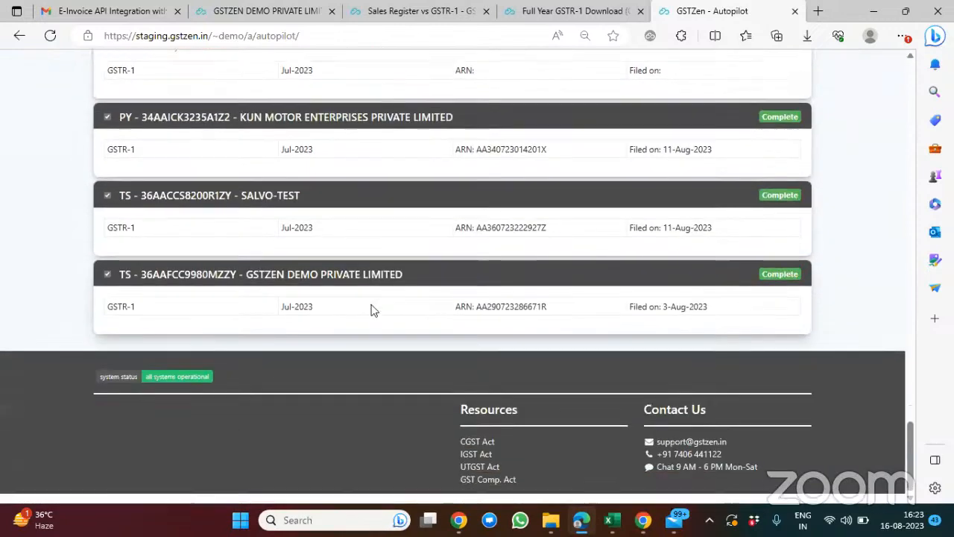
pyautogui.scroll(3, 371, 306)
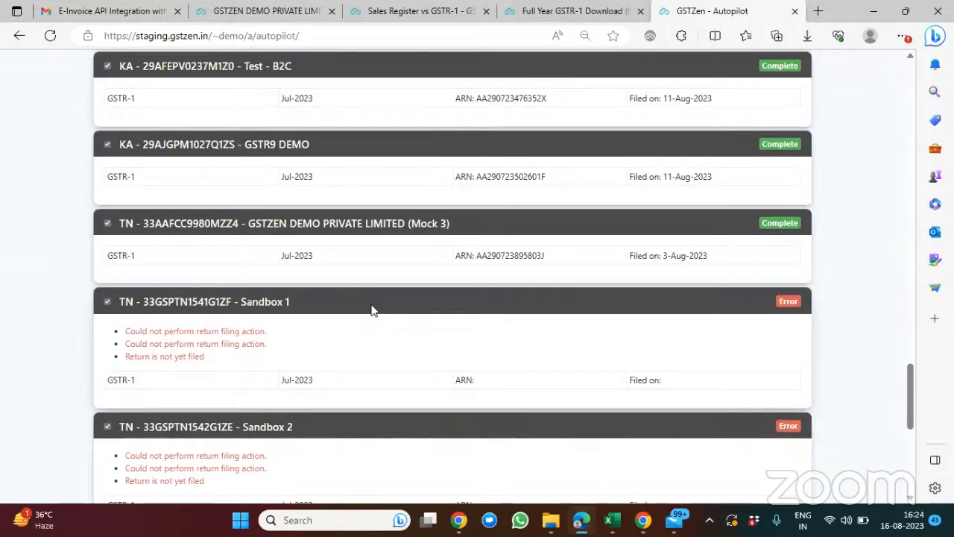
pyautogui.scroll(-1, 243, 328)
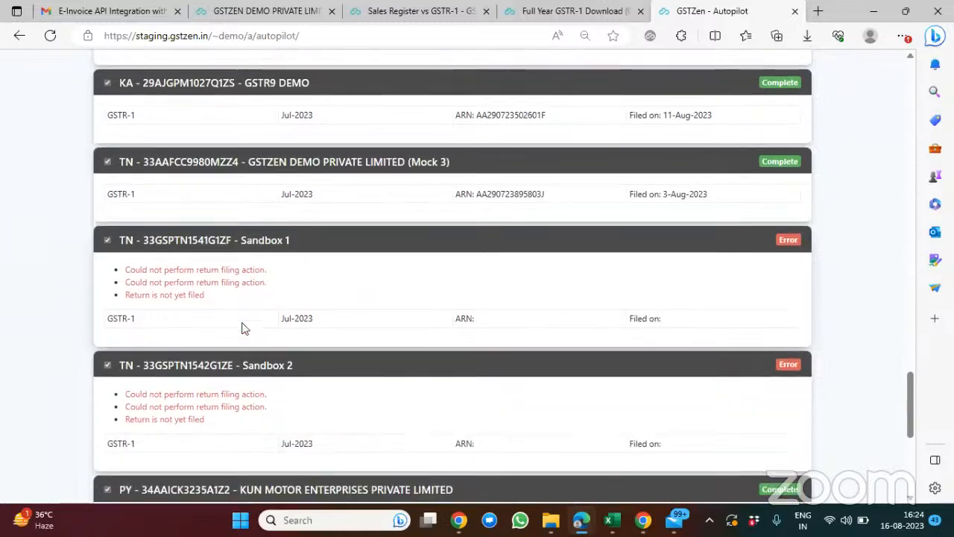
pyautogui.scroll(-3, 407, 235)
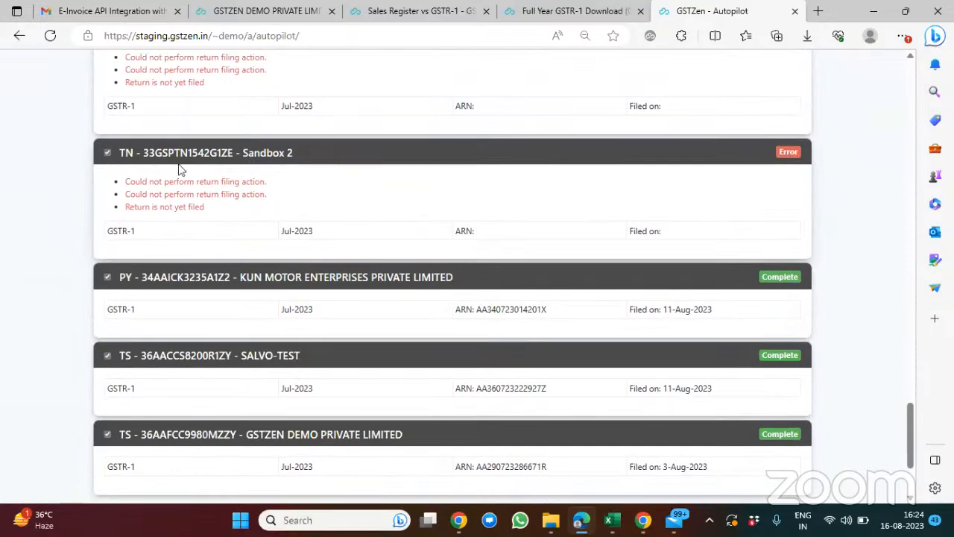
pyautogui.scroll(-2, 175, 168)
pyautogui.scroll(10, 167, 165)
pyautogui.scroll(15, 167, 164)
pyautogui.scroll(3, 167, 162)
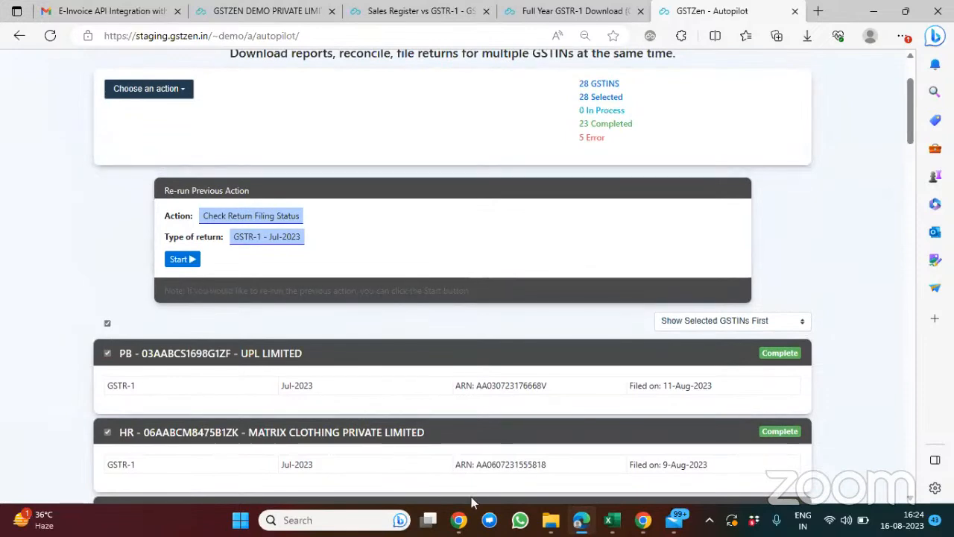
# Step: Switch to the Zoom meeting in Chrome, mute the microphone and stop sharing the screen
pyautogui.moveTo(464, 521)
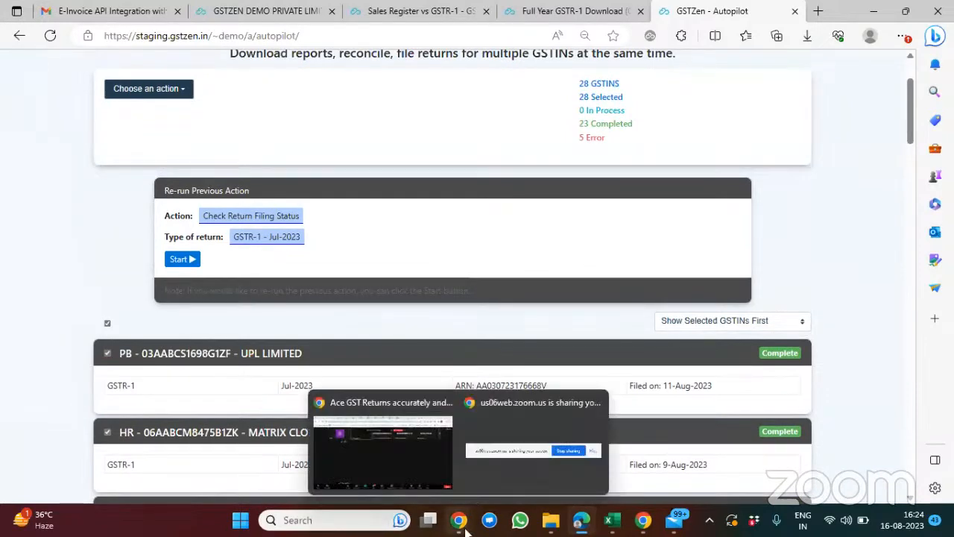
pyautogui.click(390, 451)
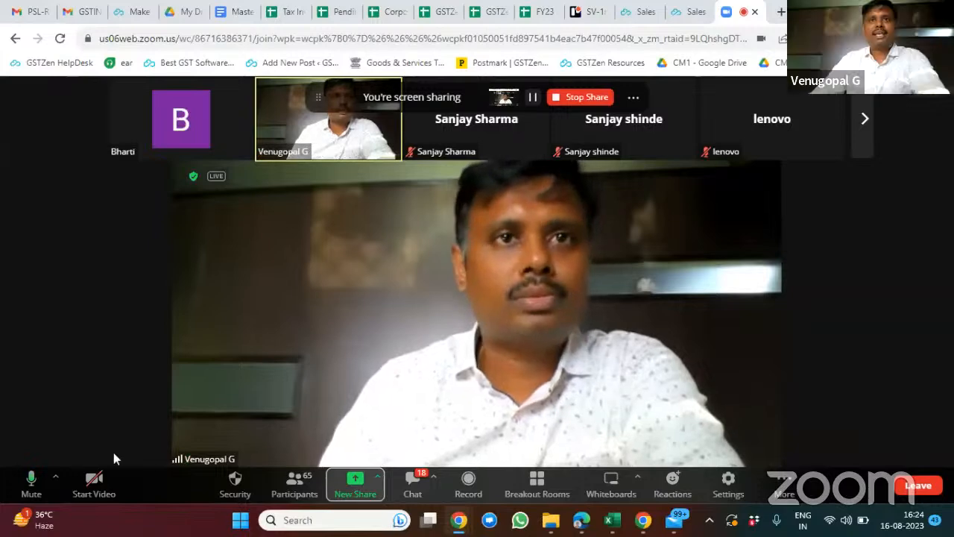
pyautogui.click(32, 481)
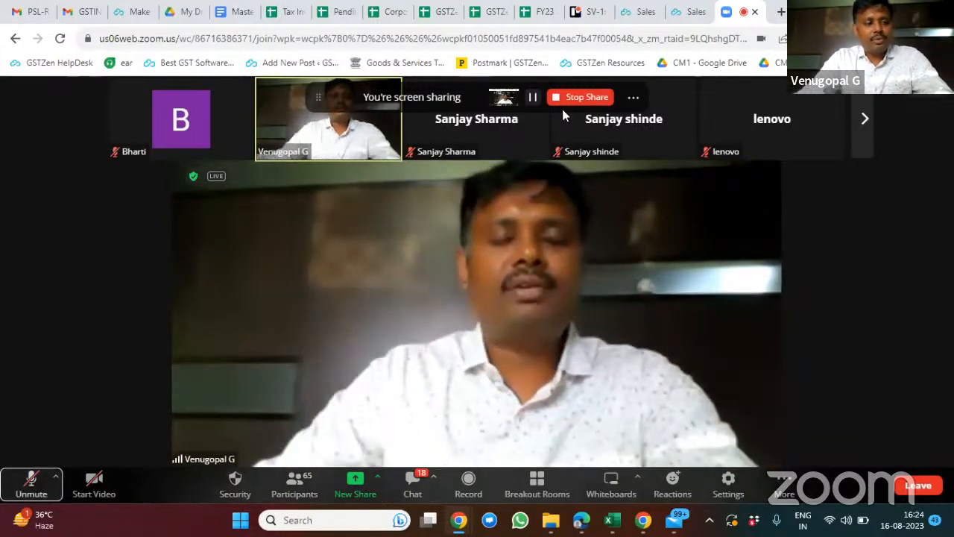
pyautogui.click(576, 98)
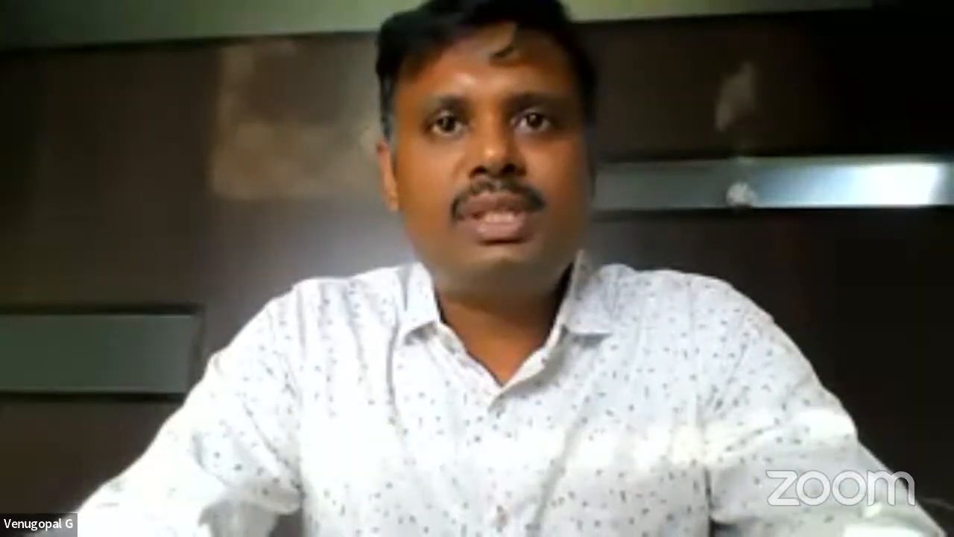